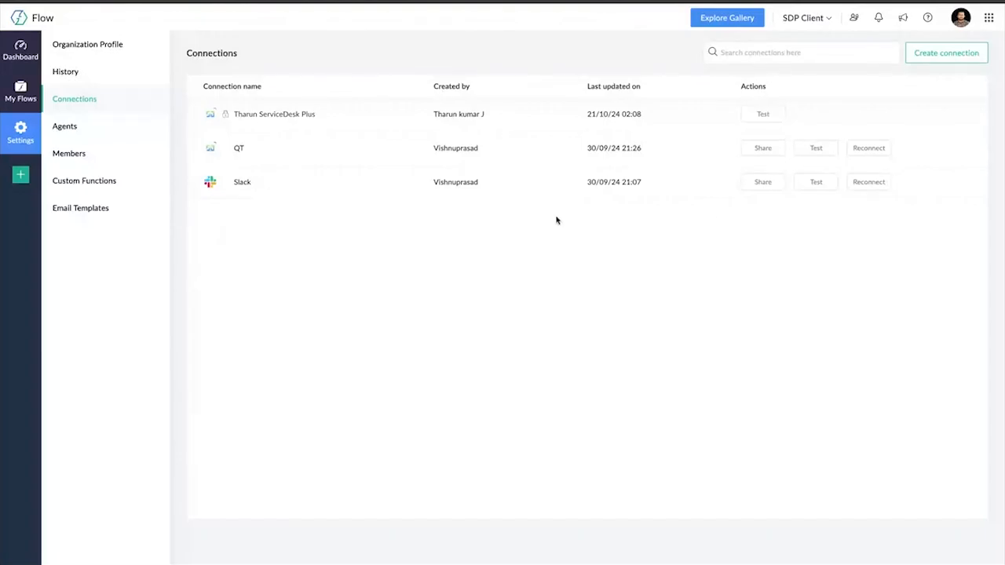
# Start creating a connection and look through the catalogue of apps that can be connected
pyautogui.click(929, 55)
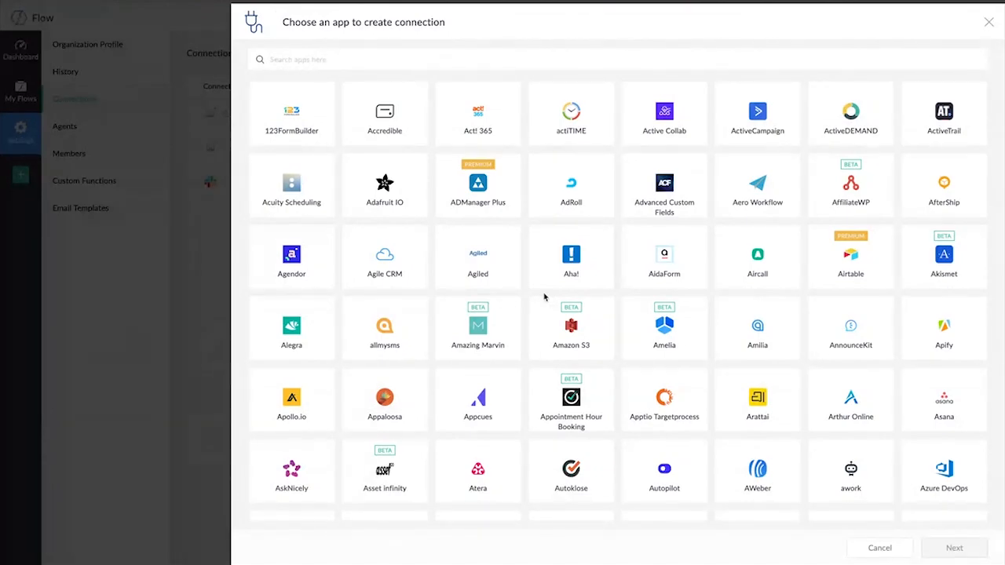
pyautogui.scroll(-6, 544, 297)
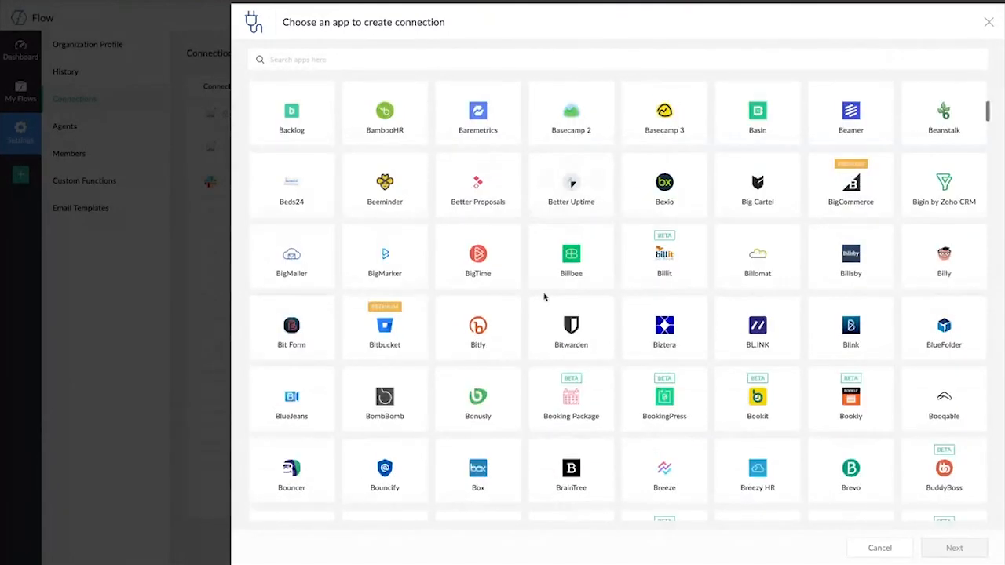
pyautogui.scroll(-3, 544, 297)
pyautogui.scroll(-6, 544, 299)
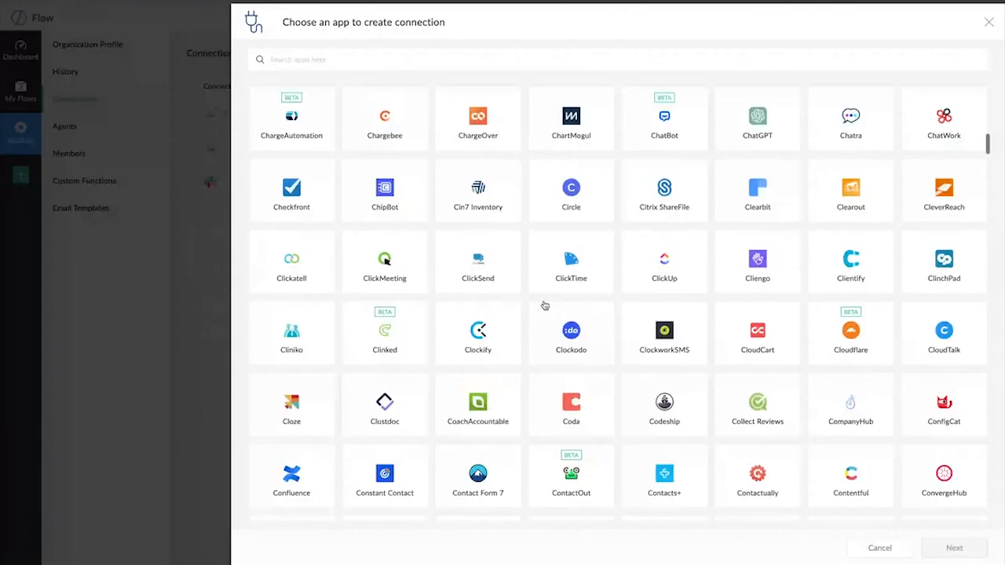
pyautogui.click(546, 308)
pyautogui.scroll(-4, 546, 308)
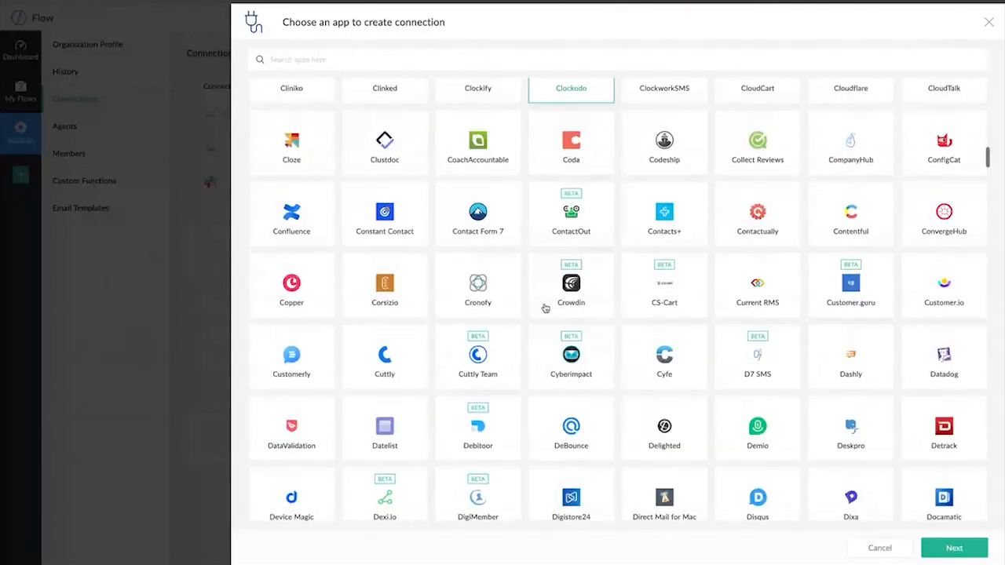
pyautogui.scroll(-10, 546, 308)
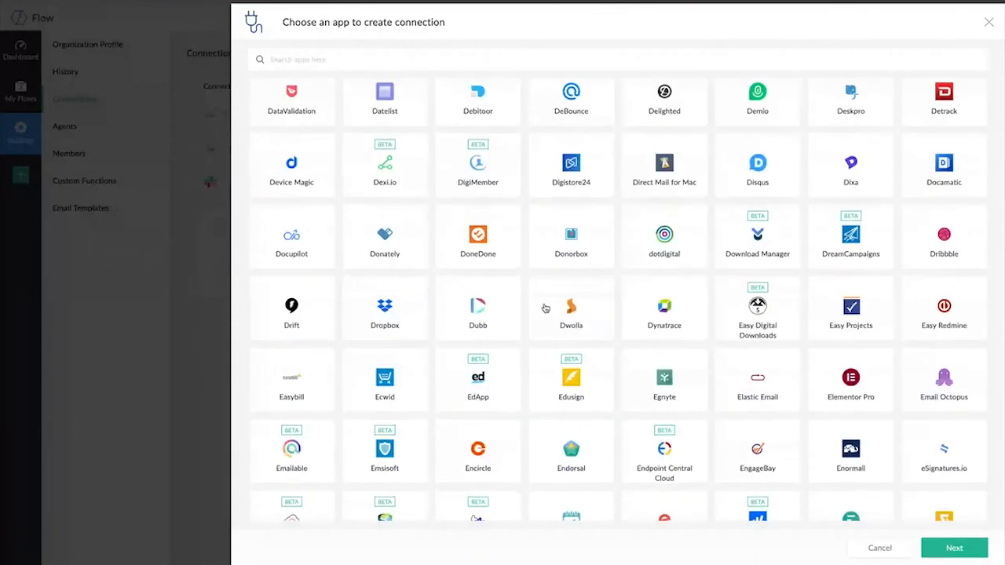
pyautogui.scroll(-8, 543, 323)
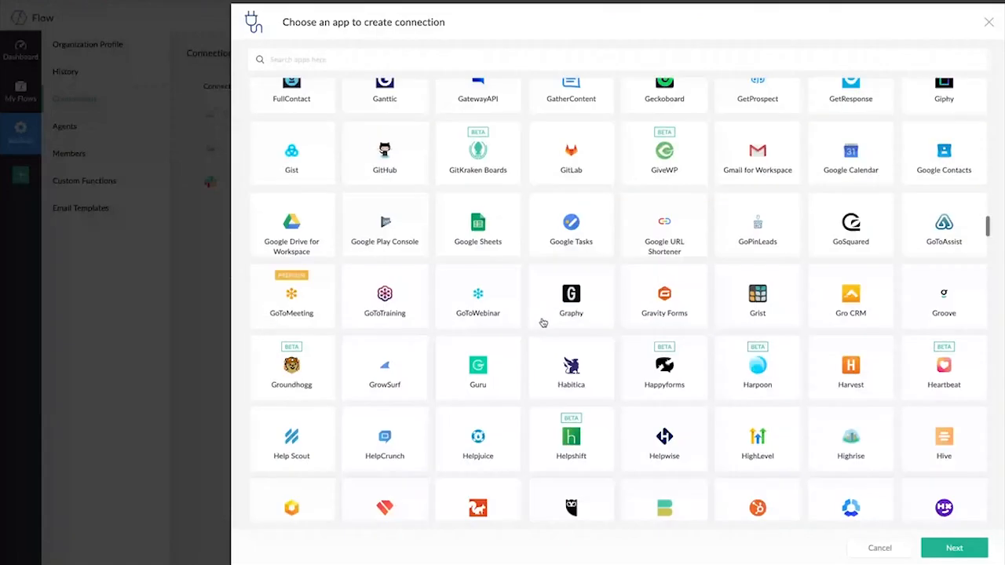
pyautogui.scroll(18, 543, 323)
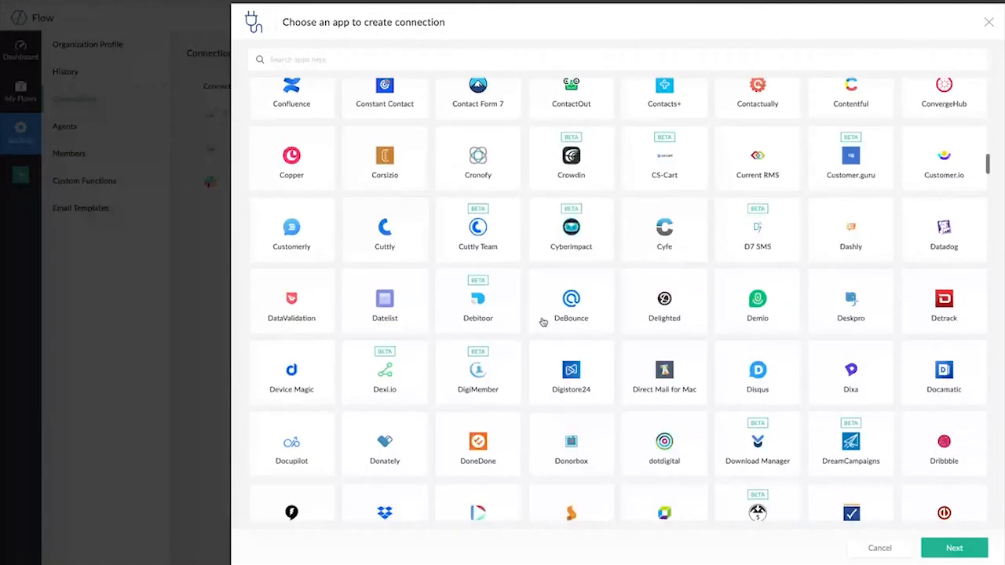
pyautogui.scroll(20, 544, 323)
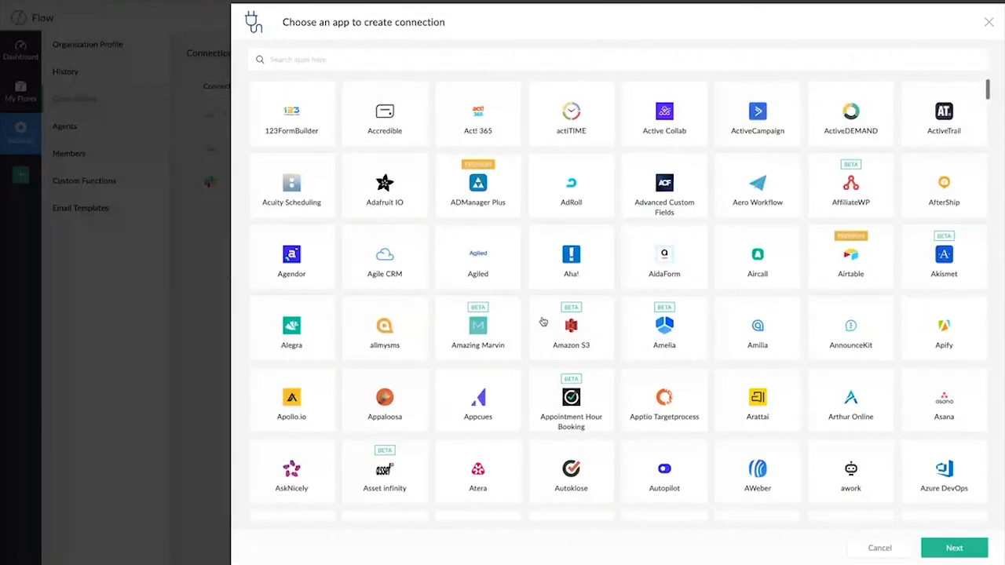
# Search the app catalogue for "servicede" and open the connection form for the premium ServiceDesk Plus On-Premises app
pyautogui.click(407, 60)
pyautogui.click(407, 60)
pyautogui.write('servi')
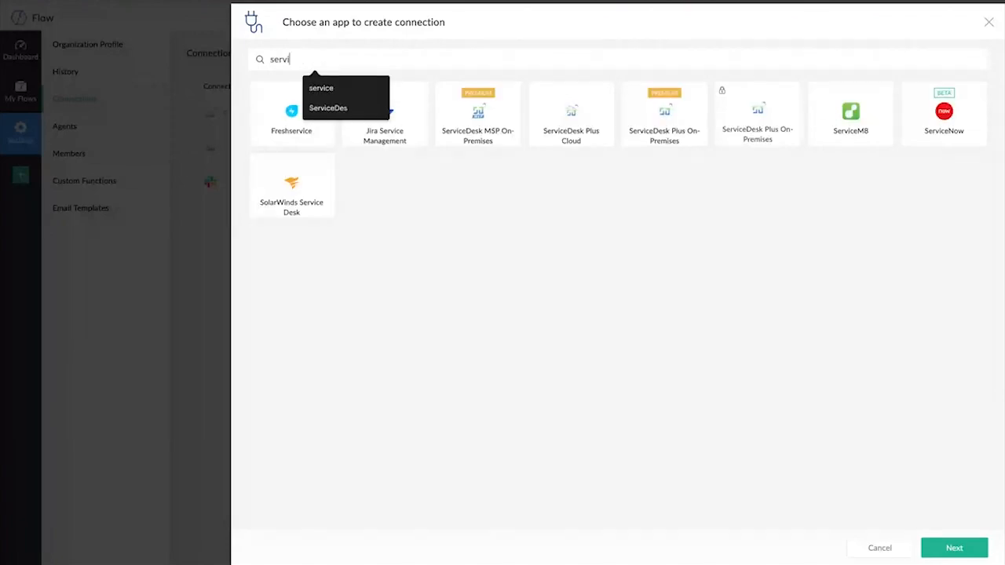
pyautogui.write('cede')
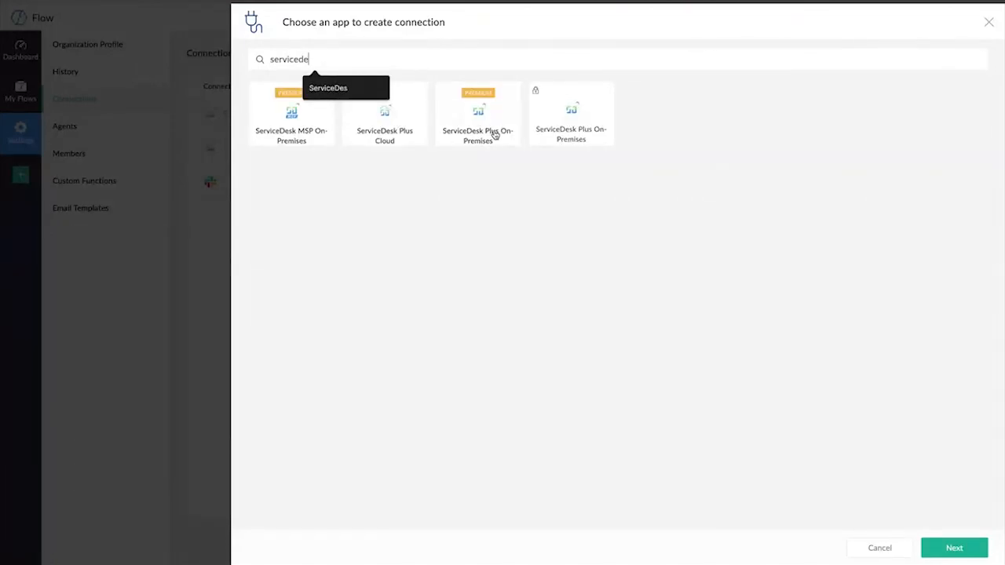
pyautogui.click(496, 135)
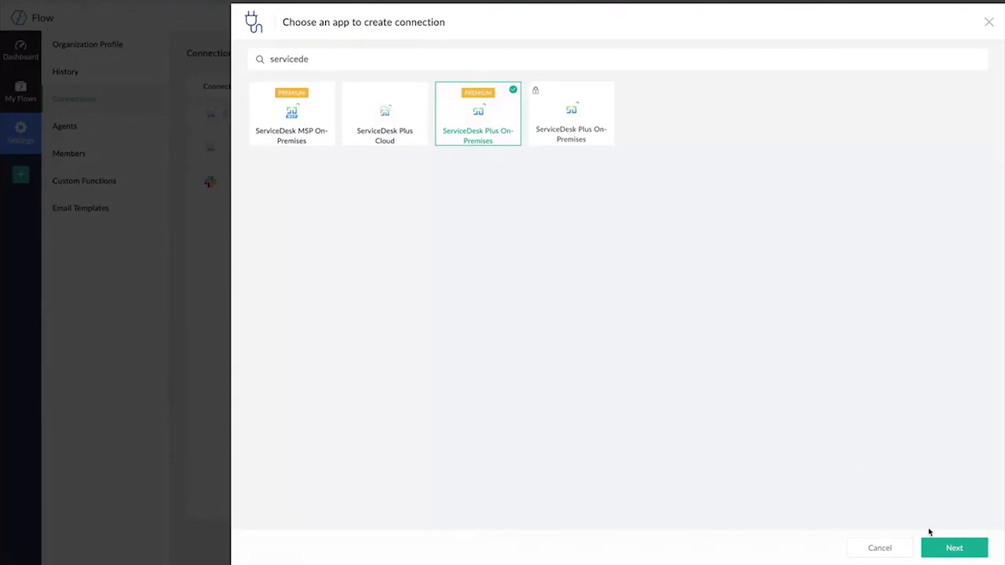
pyautogui.click(935, 553)
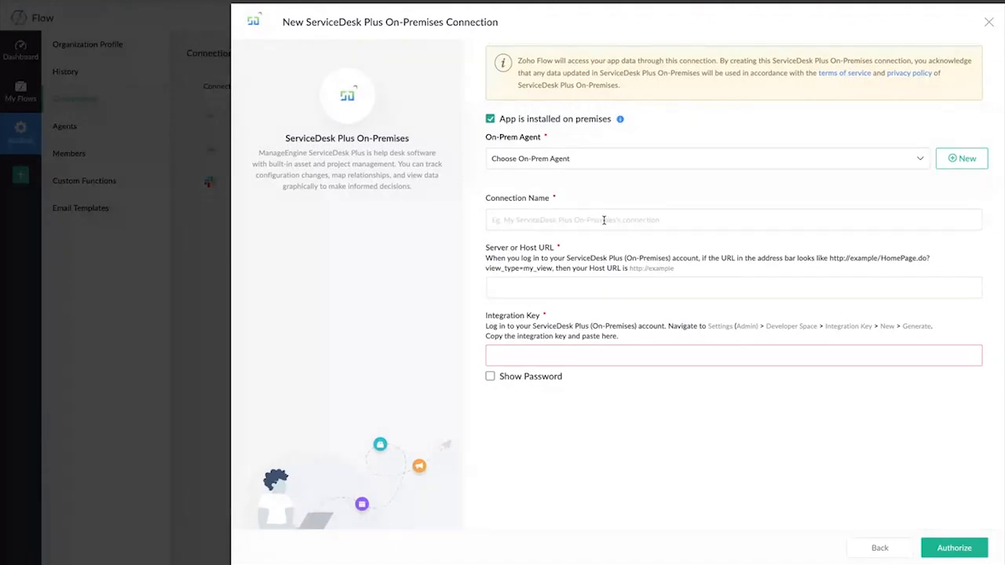
# Examine the required fields of the ServiceDesk Plus On-Premises form, close it, and check the existing QT connection
pyautogui.click(485, 208)
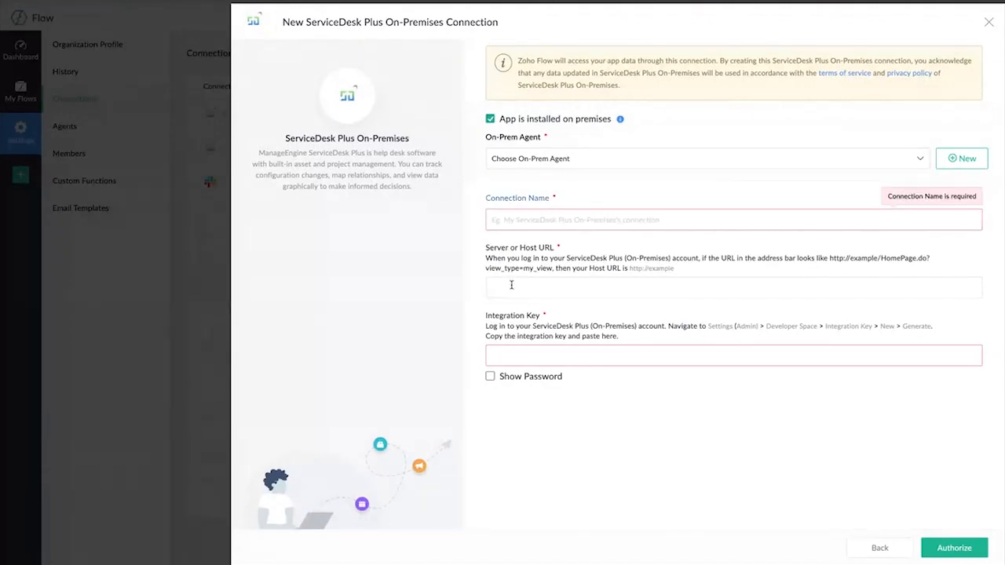
pyautogui.click(491, 250)
pyautogui.click(989, 23)
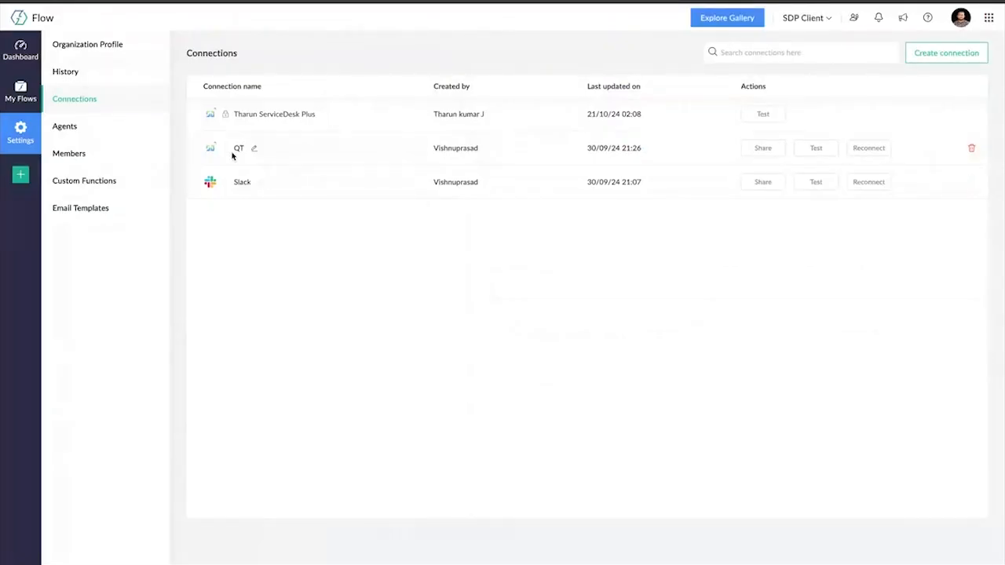
pyautogui.moveTo(232, 151); pyautogui.dragTo(640, 146)
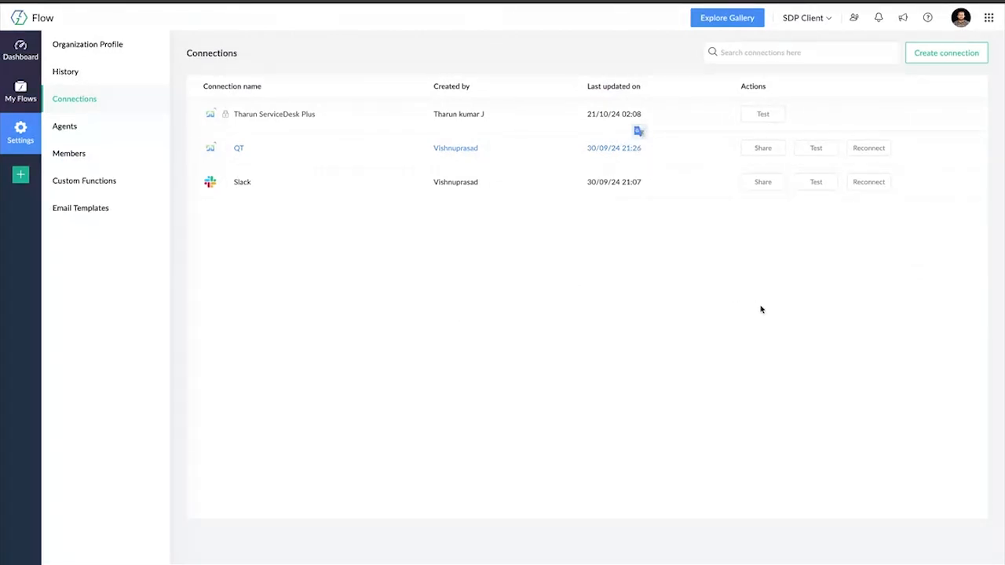
# Start another new connection, search the apps for "slack", and open the Slack connection form
pyautogui.click(930, 56)
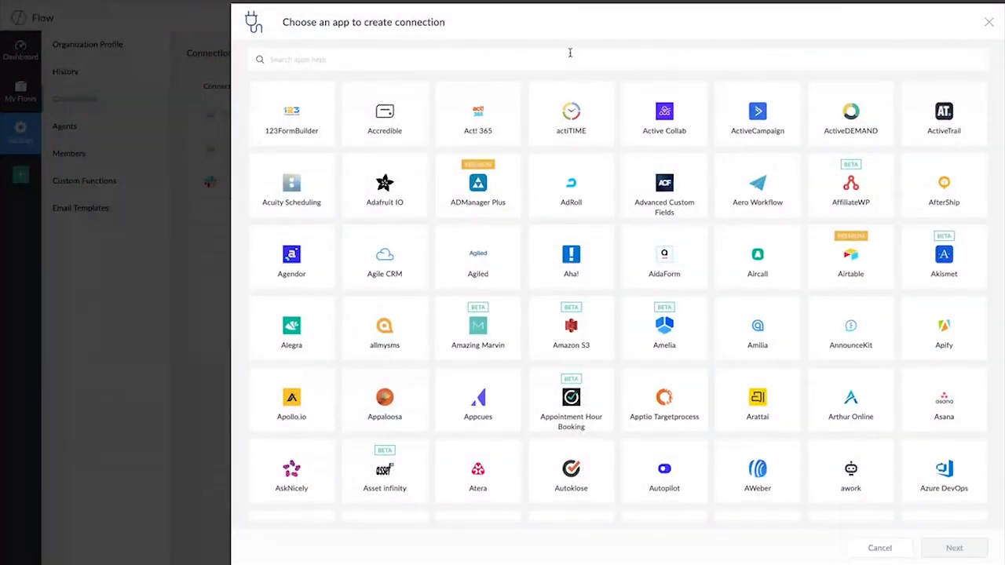
pyautogui.click(570, 53)
pyautogui.write('slack')
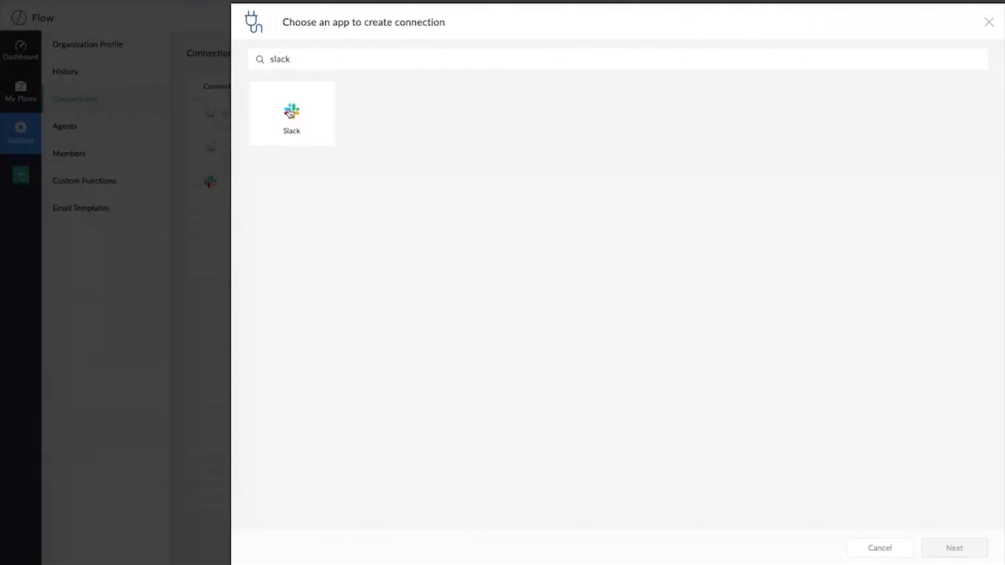
pyautogui.click(290, 113)
pyautogui.click(952, 548)
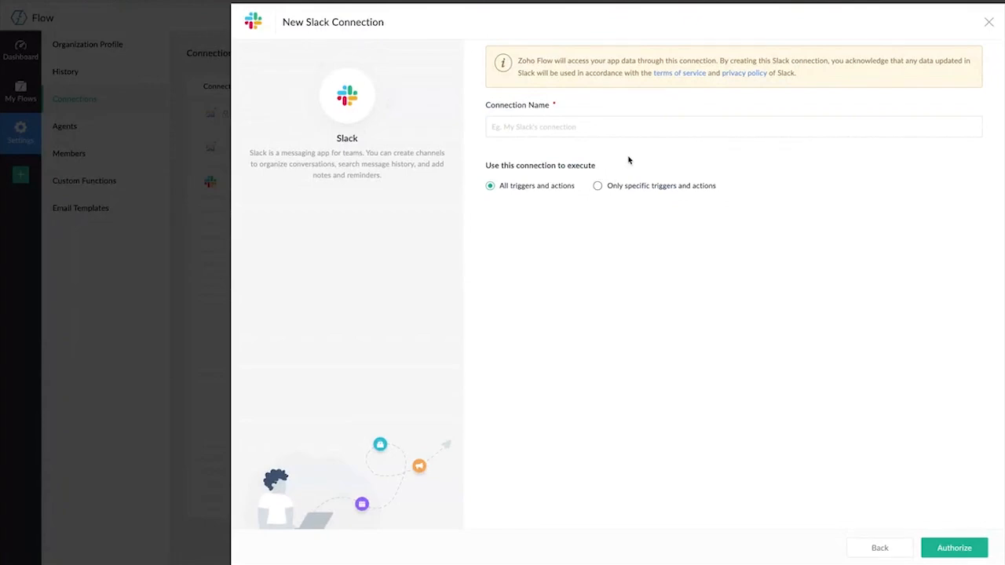
# Name the connection "Slack", try to authorize it, and close the connection form
pyautogui.click(623, 126)
pyautogui.write('Slack')
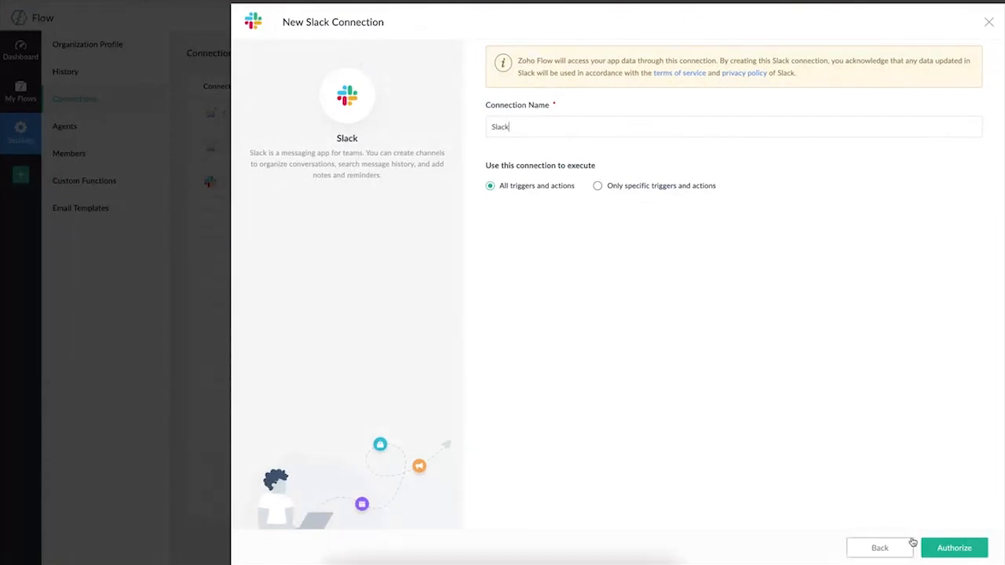
pyautogui.click(946, 549)
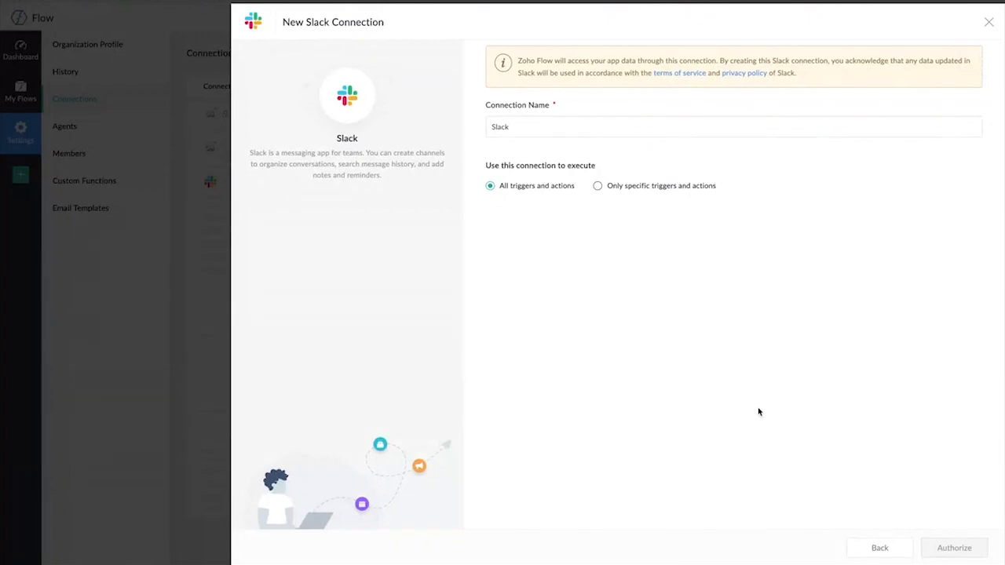
pyautogui.click(989, 22)
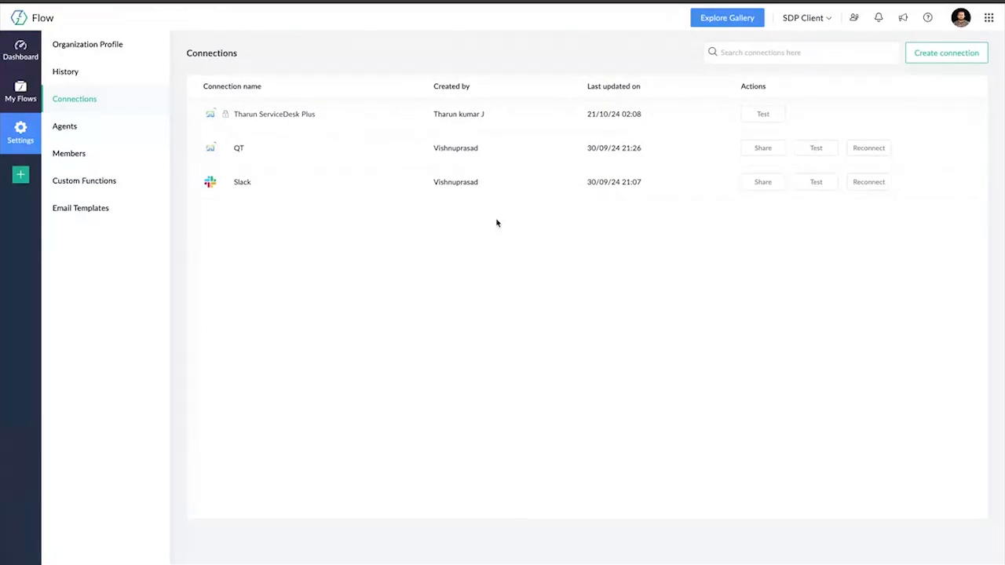
# Open the folder that follows Survey in the My Flows list
pyautogui.click(21, 93)
pyautogui.scroll(-1, 146, 337)
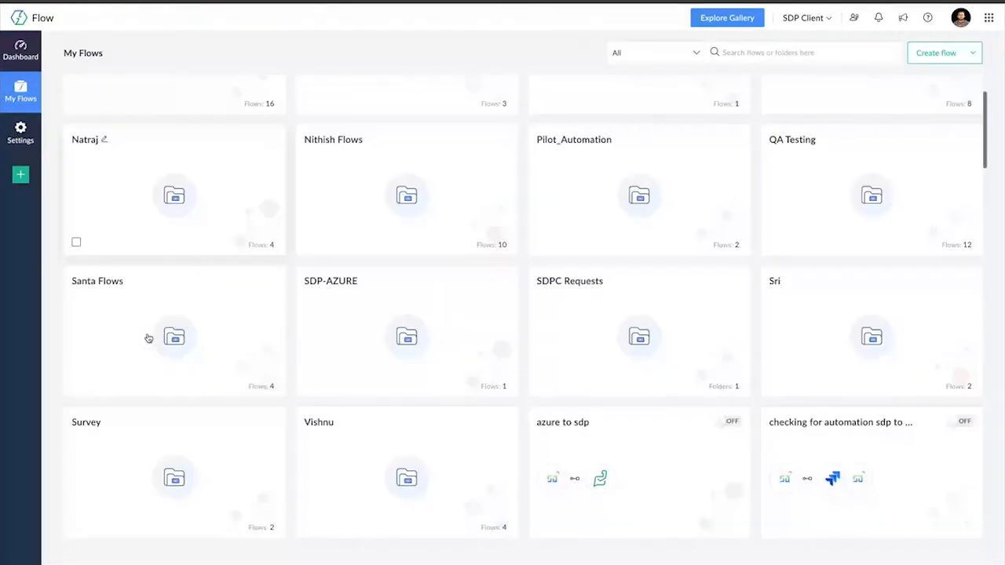
pyautogui.scroll(-1, 149, 339)
pyautogui.click(383, 427)
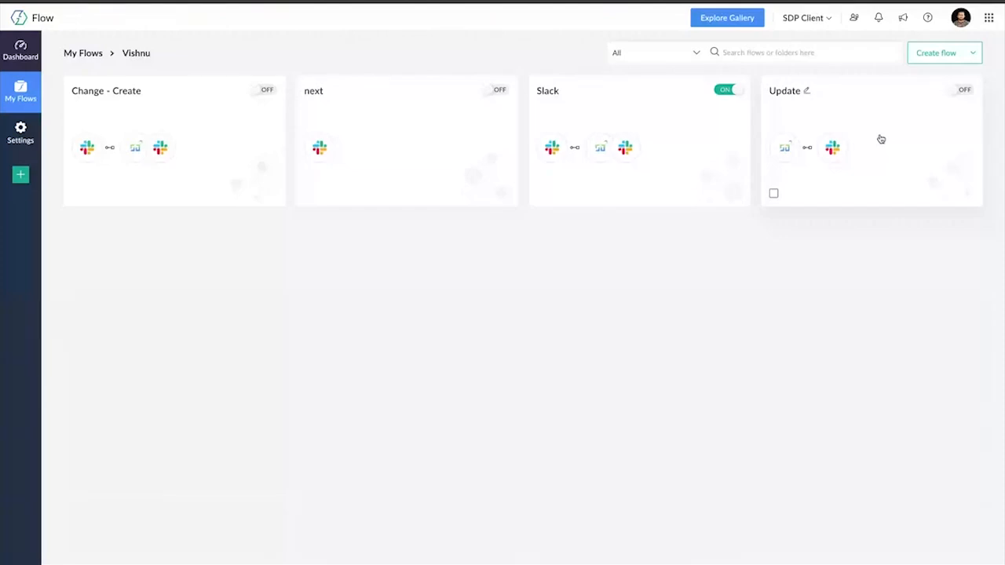
# Create a flow named "Ticket Creation" in the current folder, leaving the description empty
pyautogui.click(937, 55)
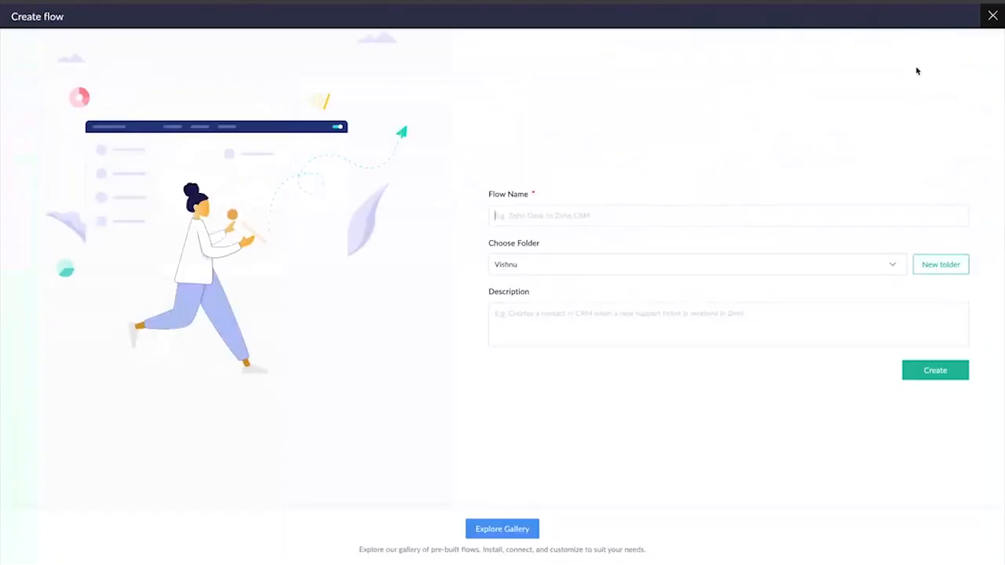
pyautogui.click(629, 216)
pyautogui.write('nwe')
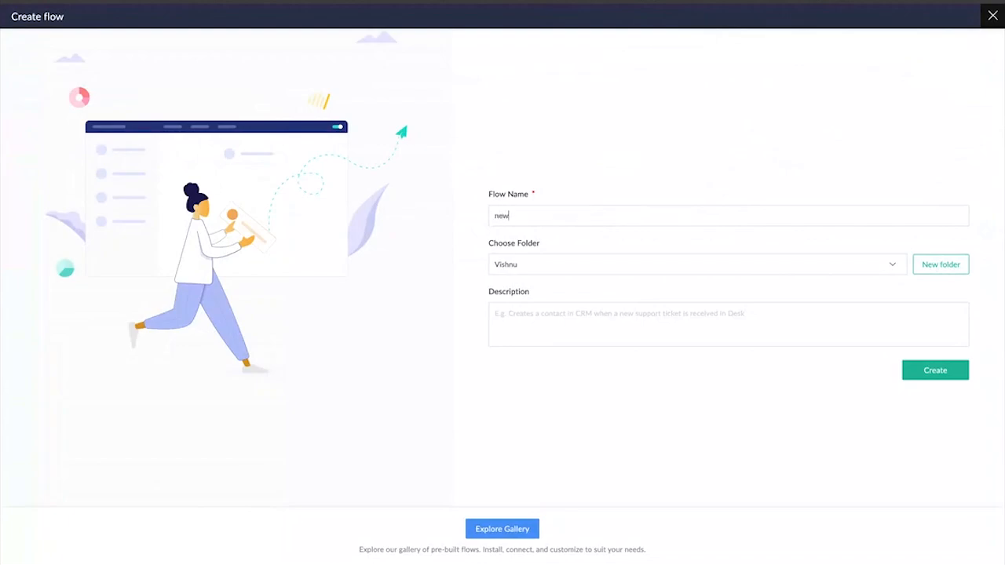
pyautogui.press('BackSpace')
pyautogui.press('BackSpace')
pyautogui.press('BackSpace')
pyautogui.write('Ticket Creation')
pyautogui.click(920, 374)
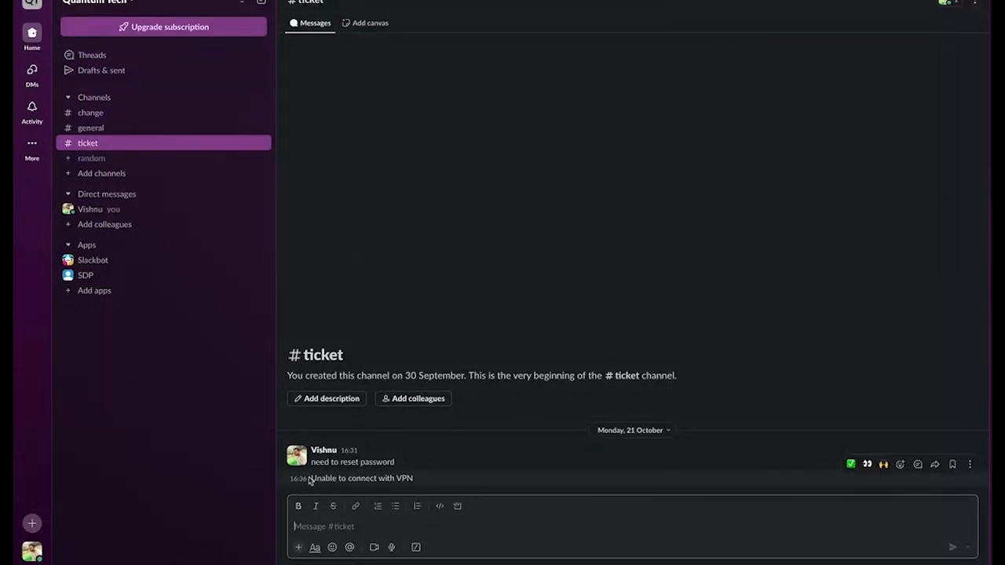
# Review the password reset and VPN messages posted in Slack's #ticket channel
pyautogui.moveTo(310, 479); pyautogui.dragTo(422, 485)
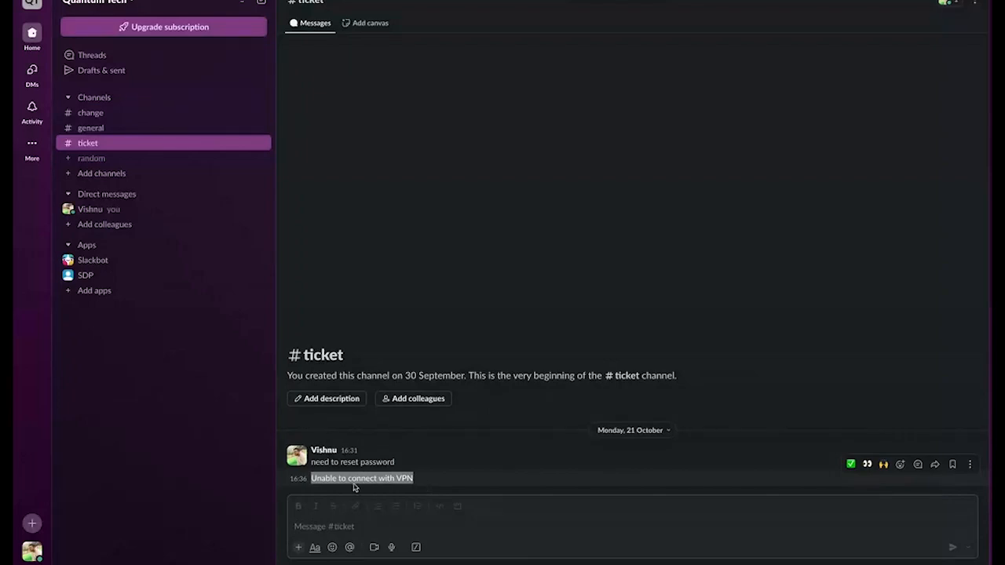
pyautogui.moveTo(351, 484); pyautogui.dragTo(388, 486)
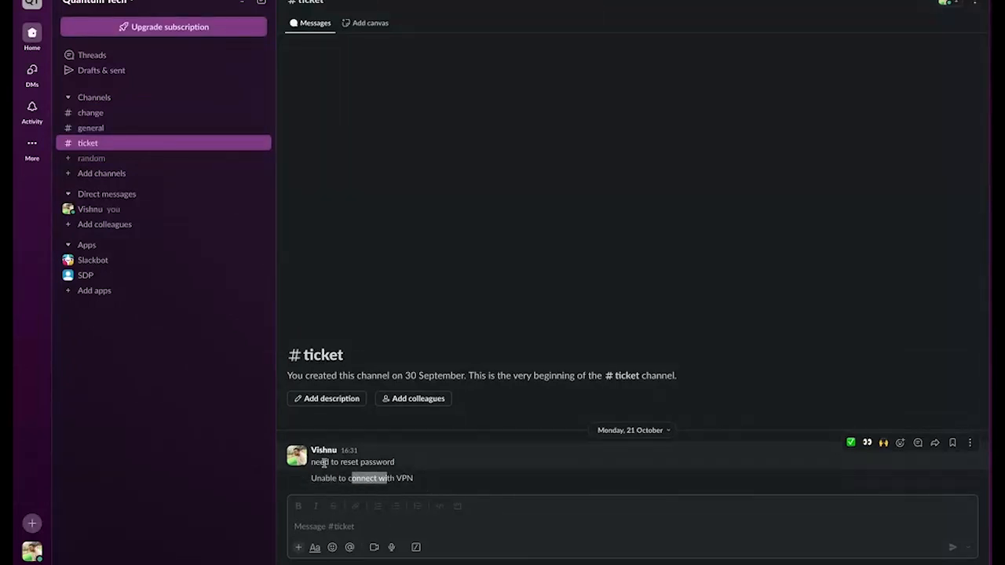
pyautogui.moveTo(310, 463); pyautogui.dragTo(409, 465)
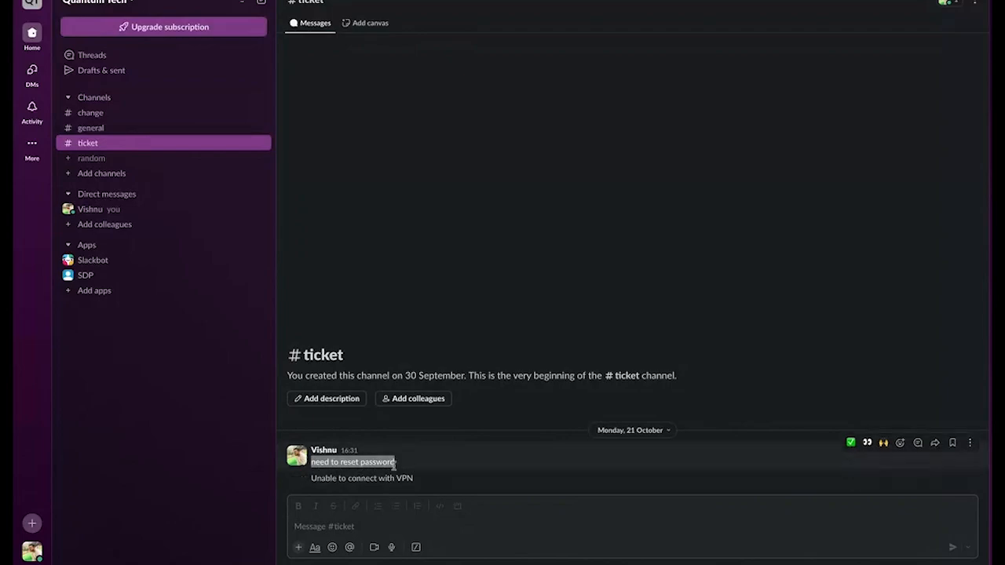
# Open the Slackbot conversation and read the latest Zoho Flow ticket notifications from 21 October
pyautogui.click(98, 263)
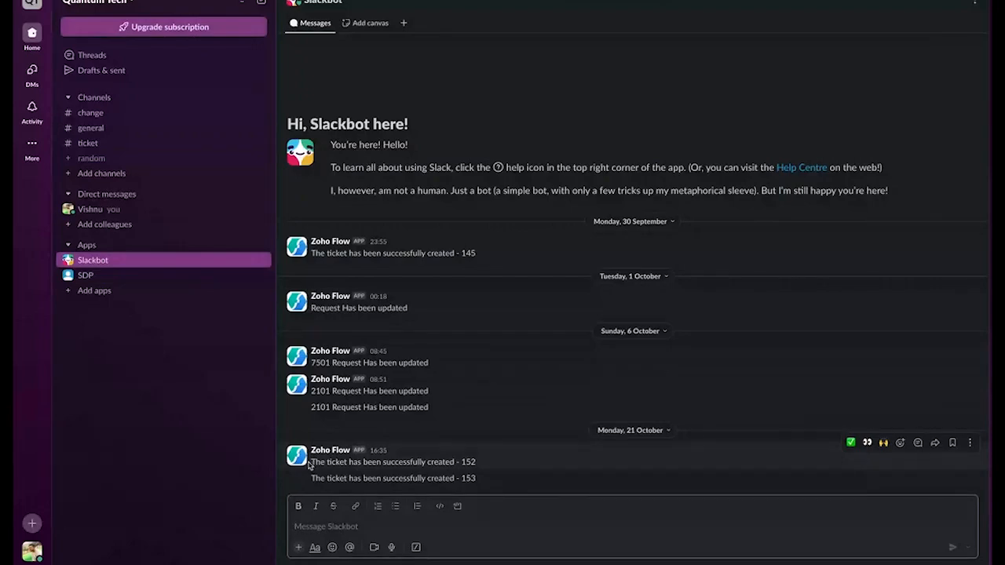
pyautogui.moveTo(311, 462); pyautogui.dragTo(495, 475)
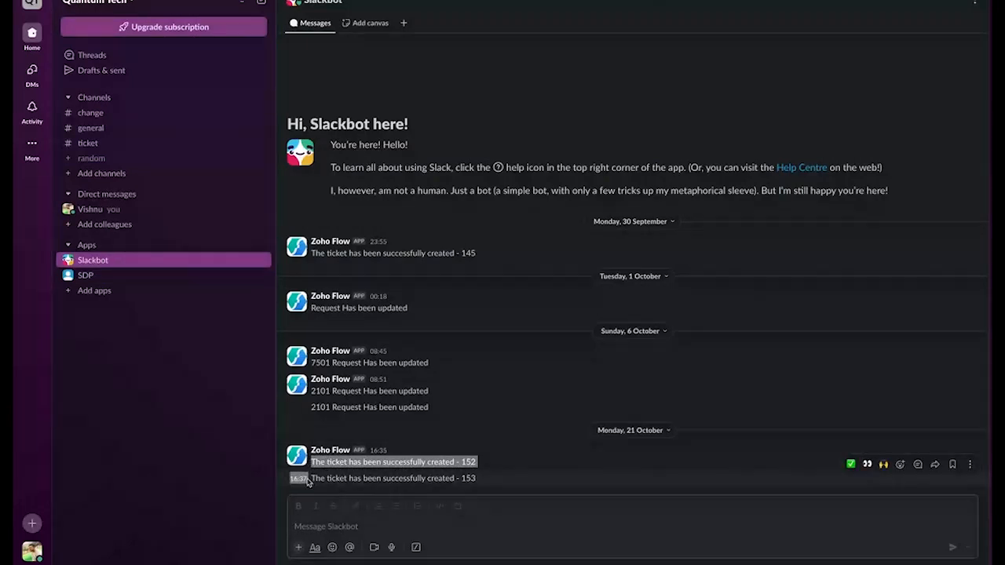
pyautogui.moveTo(308, 482); pyautogui.dragTo(500, 485)
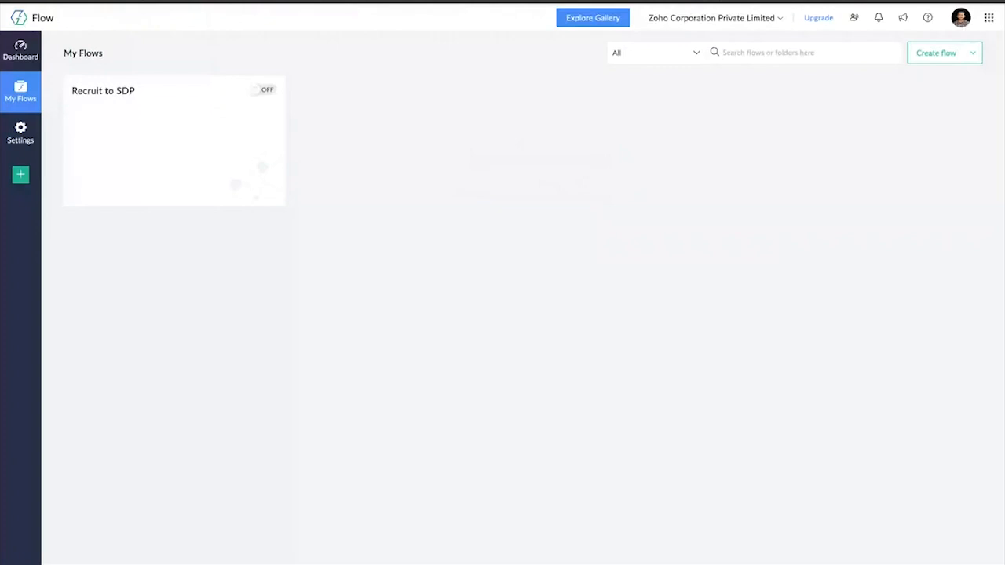
# Switch to ServiceDesk Plus and review the title and history of the "Unable to connect with VPN" request
pyautogui.click(731, 22)
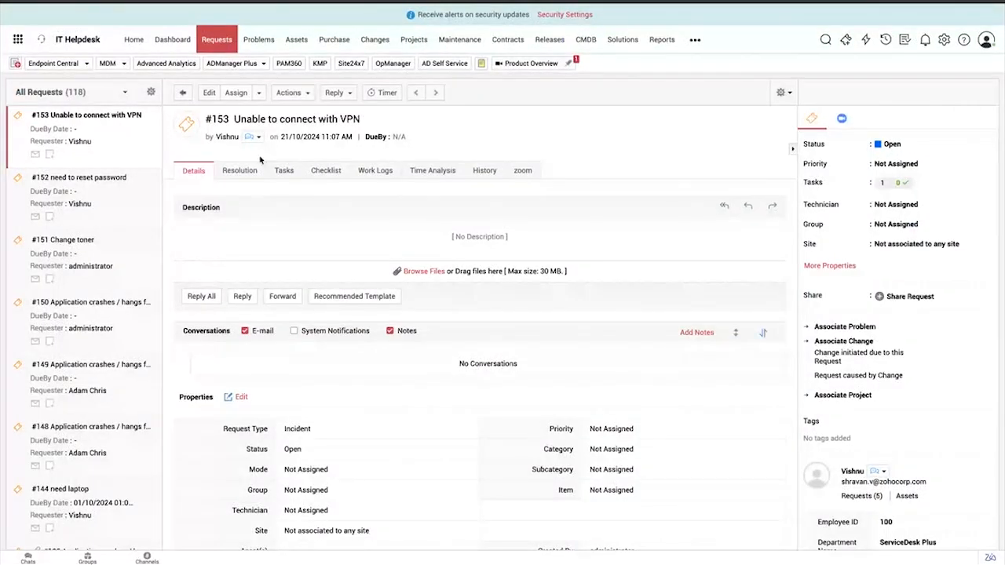
pyautogui.moveTo(214, 119); pyautogui.dragTo(362, 122)
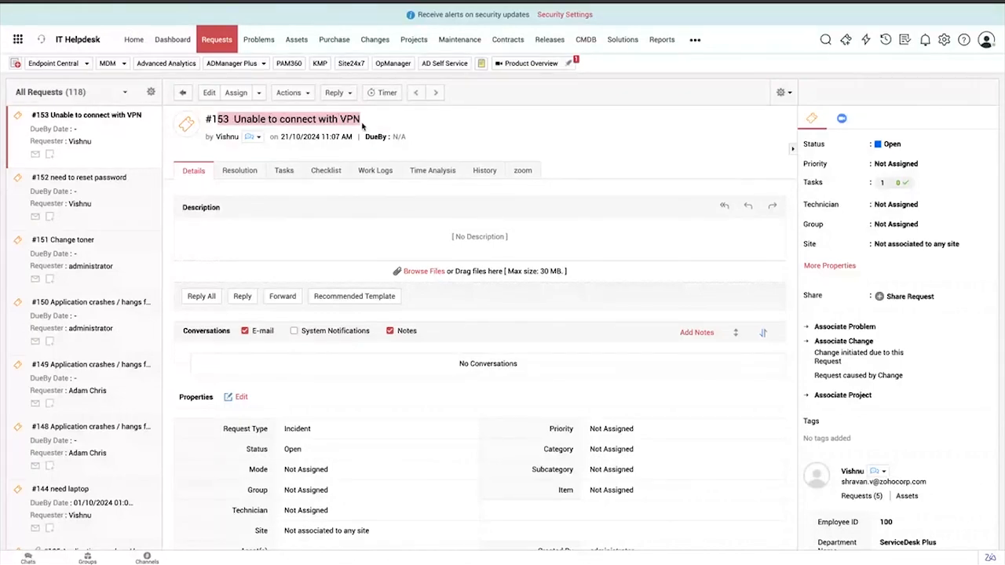
pyautogui.click(486, 171)
pyautogui.scroll(-1, 383, 297)
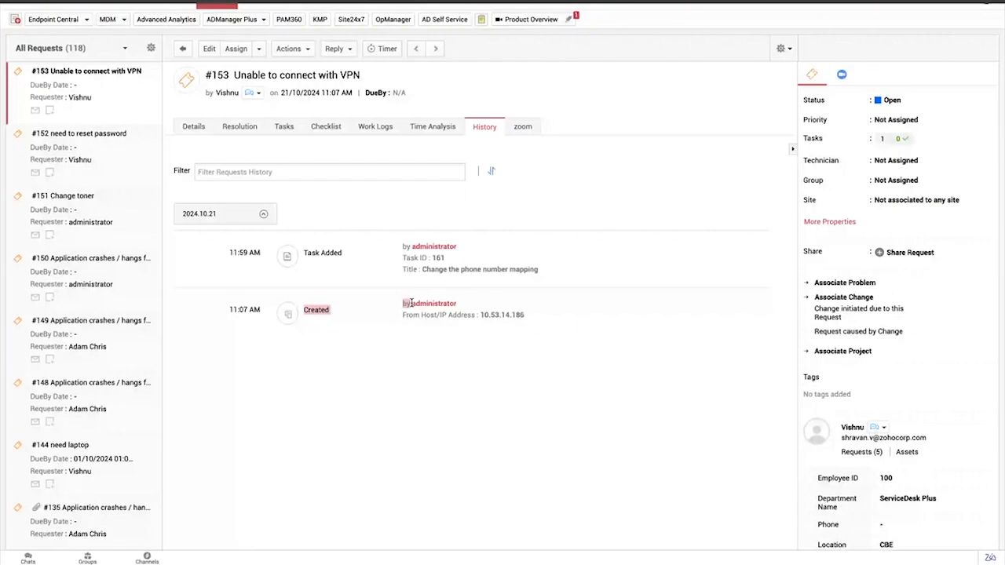
# Examine who created the "Unable to connect with VPN" request in its history, and return to the request's details
pyautogui.moveTo(412, 303); pyautogui.dragTo(477, 299)
pyautogui.click(478, 299)
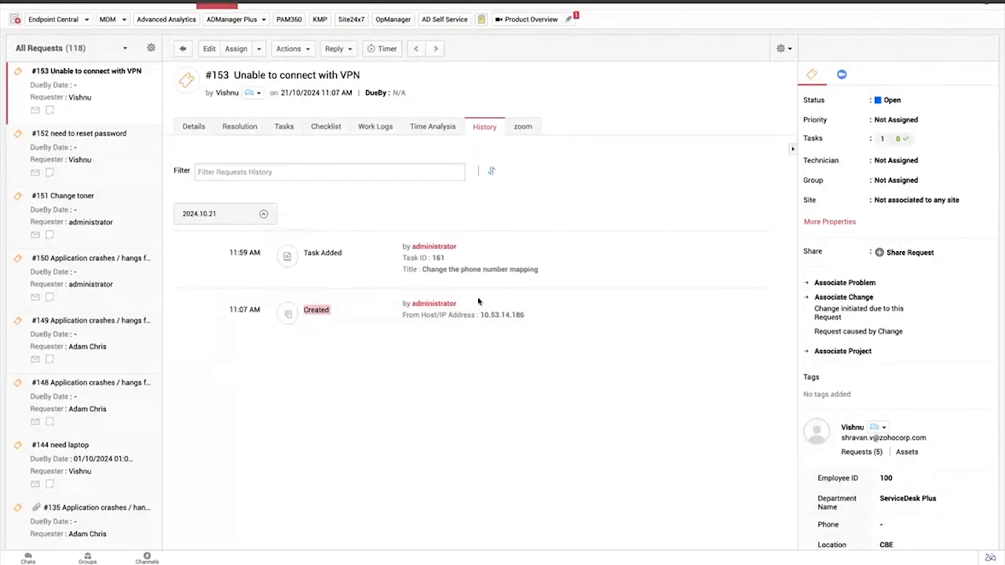
pyautogui.click(421, 333)
pyautogui.moveTo(400, 312); pyautogui.dragTo(467, 313)
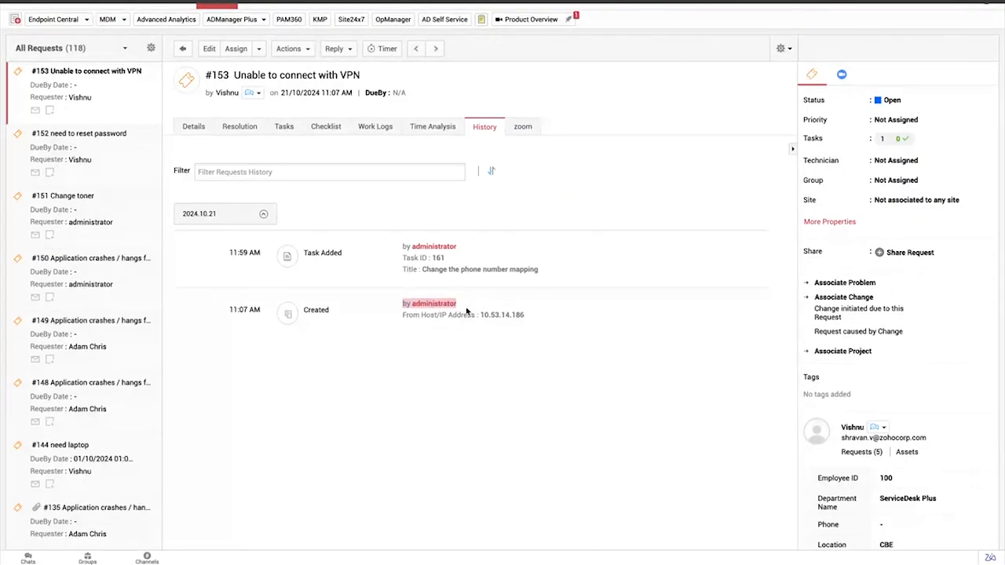
pyautogui.click(579, 414)
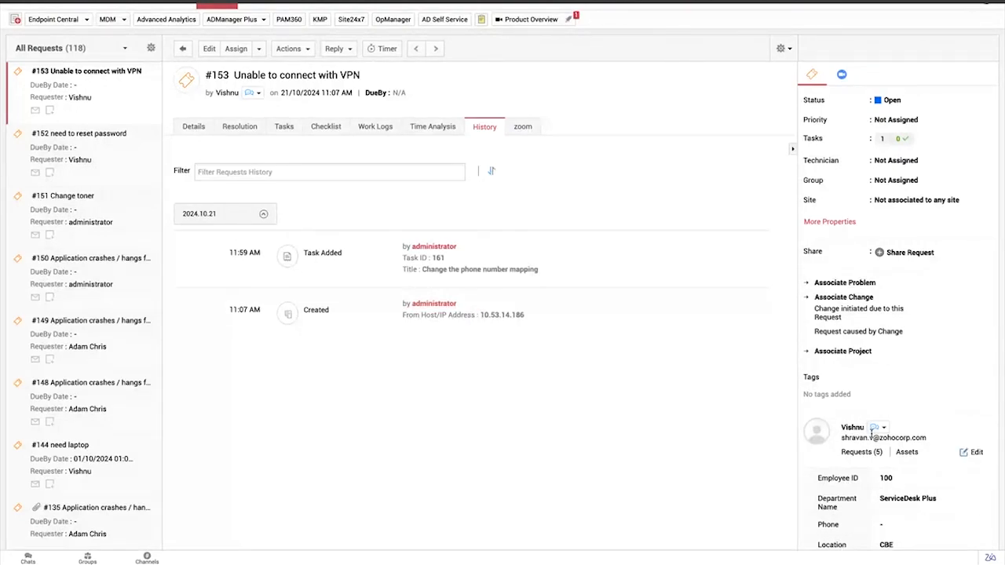
pyautogui.click(192, 128)
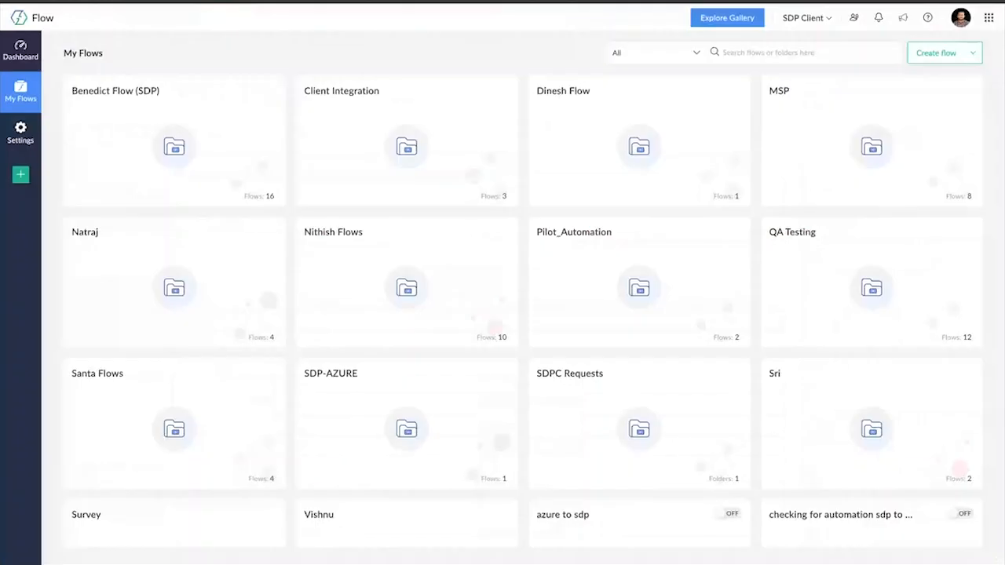
# Switch to Zoho Flow and open the existing "Slack" flow from the presenter's folder in the builder
pyautogui.scroll(-3, 385, 402)
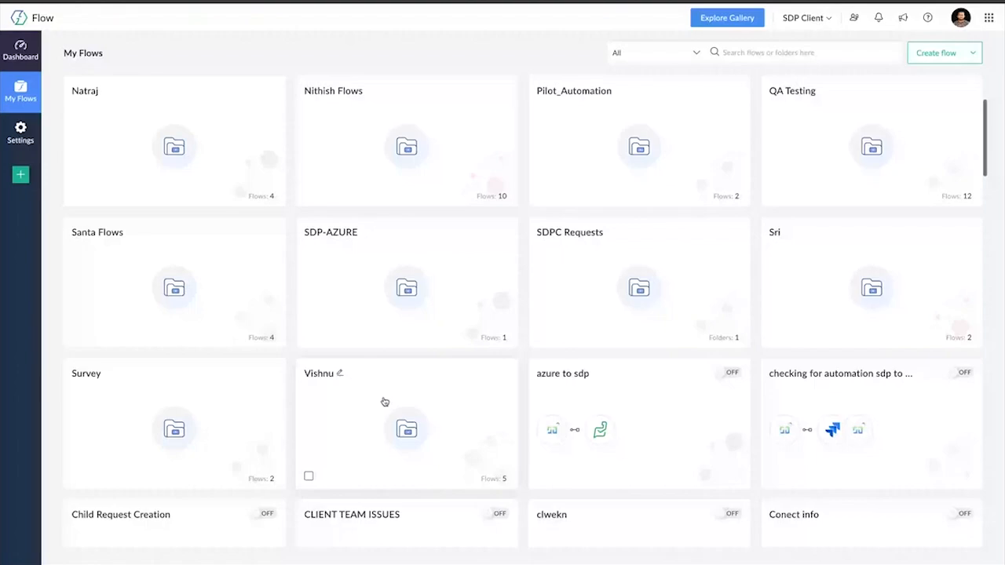
pyautogui.click(385, 402)
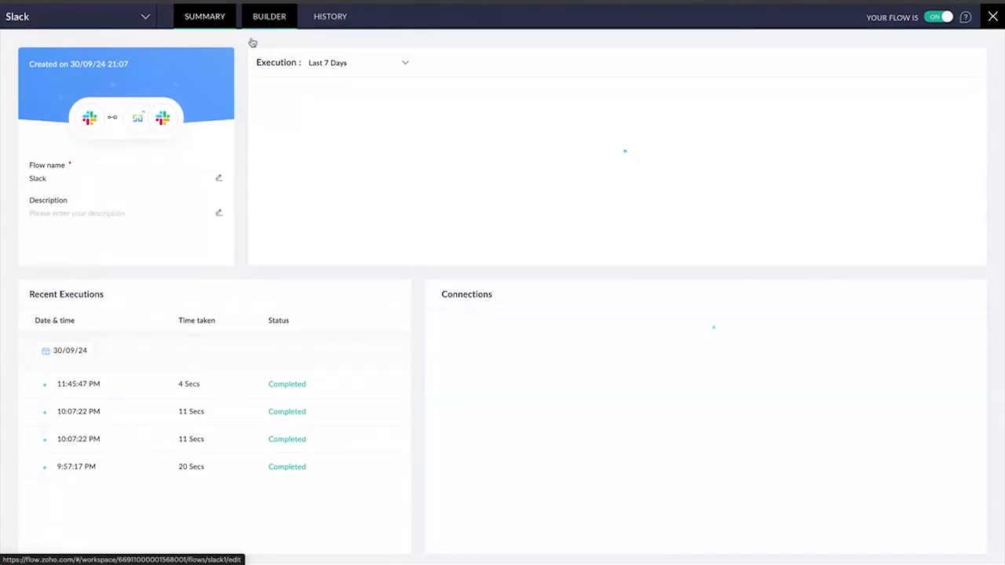
pyautogui.click(609, 102)
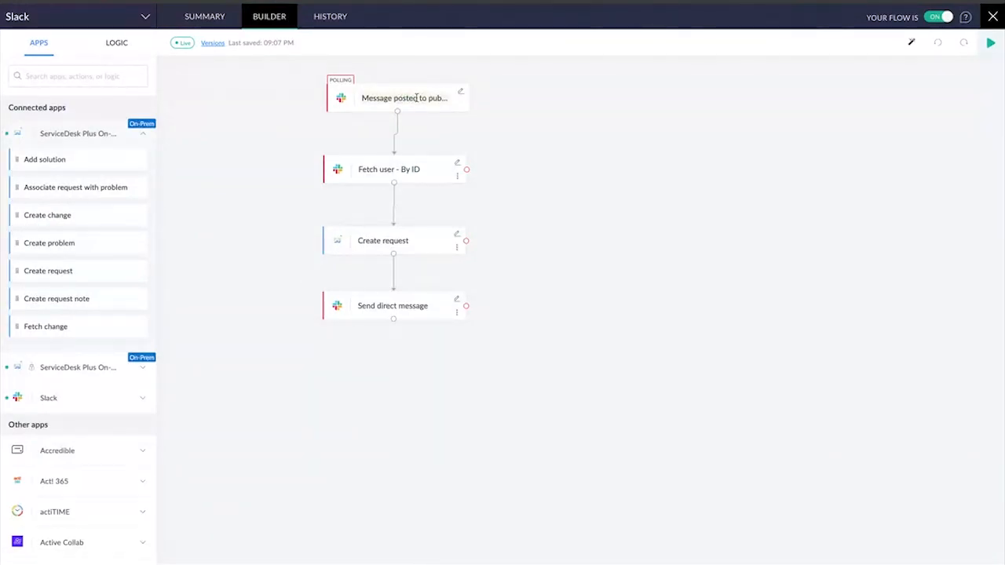
# Try out the public channel message trigger with the "ticket" channel, view its available filter criteria fields, and close it without saving
pyautogui.click(461, 93)
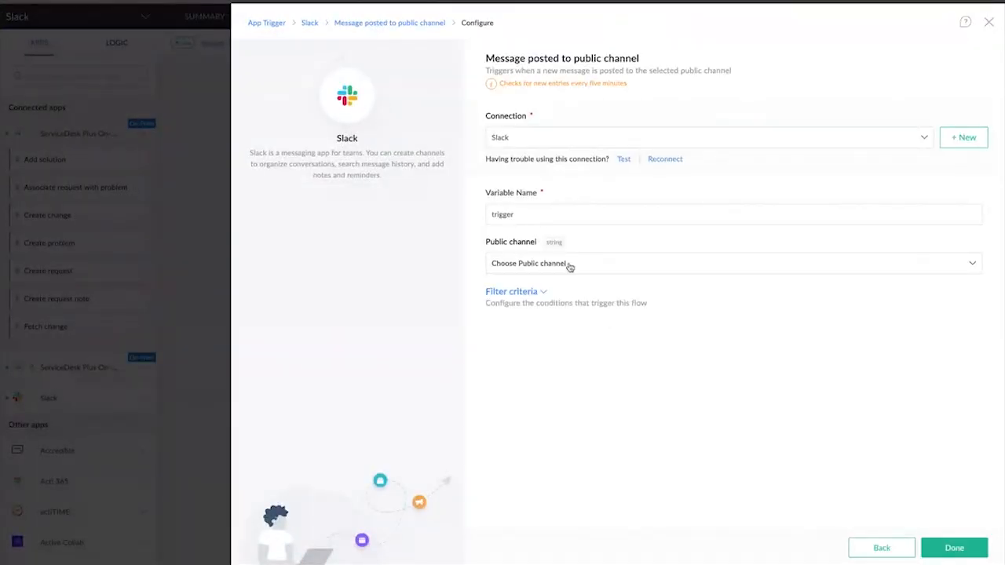
pyautogui.click(581, 268)
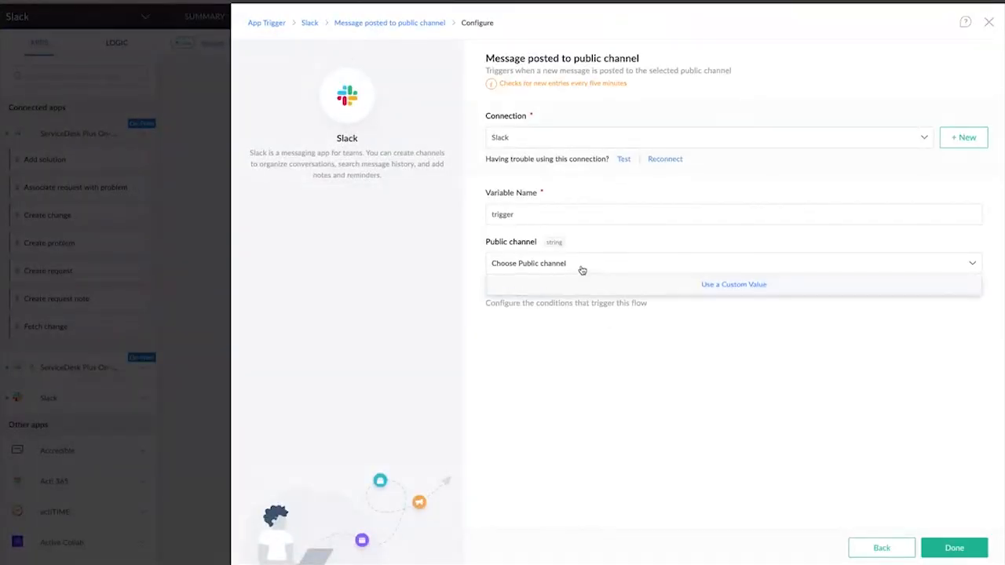
pyautogui.click(684, 268)
pyautogui.click(558, 432)
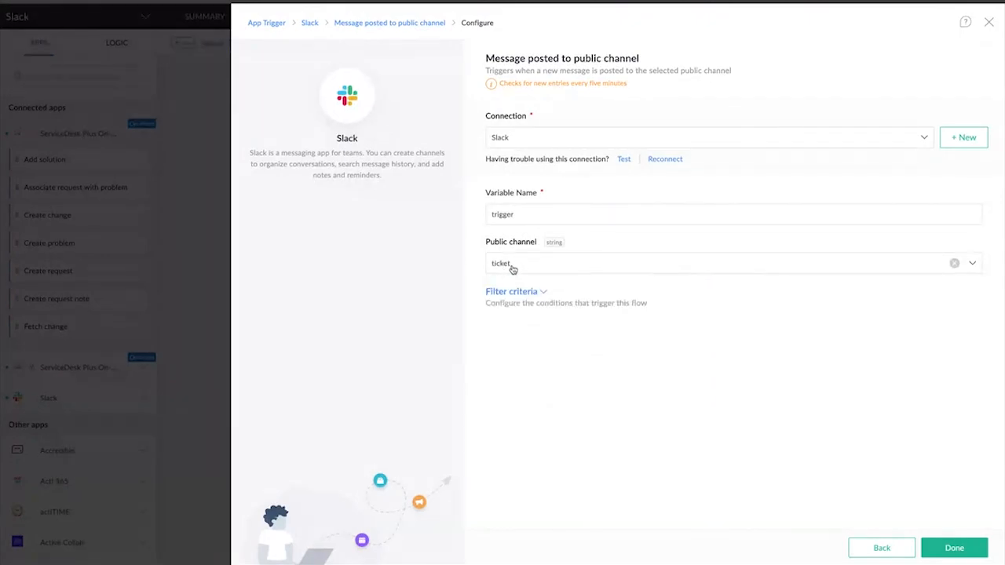
pyautogui.click(539, 296)
pyautogui.click(550, 342)
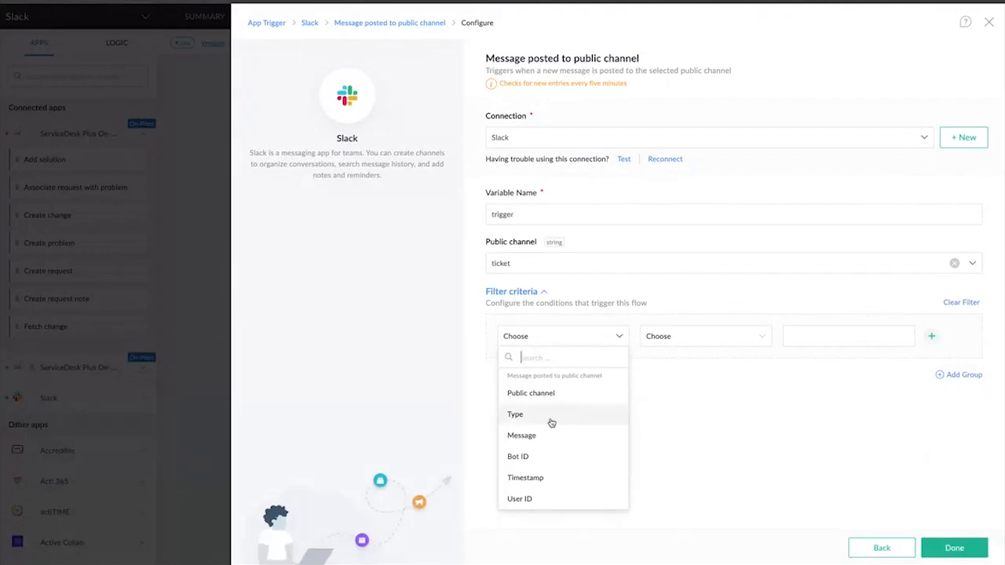
pyautogui.click(882, 548)
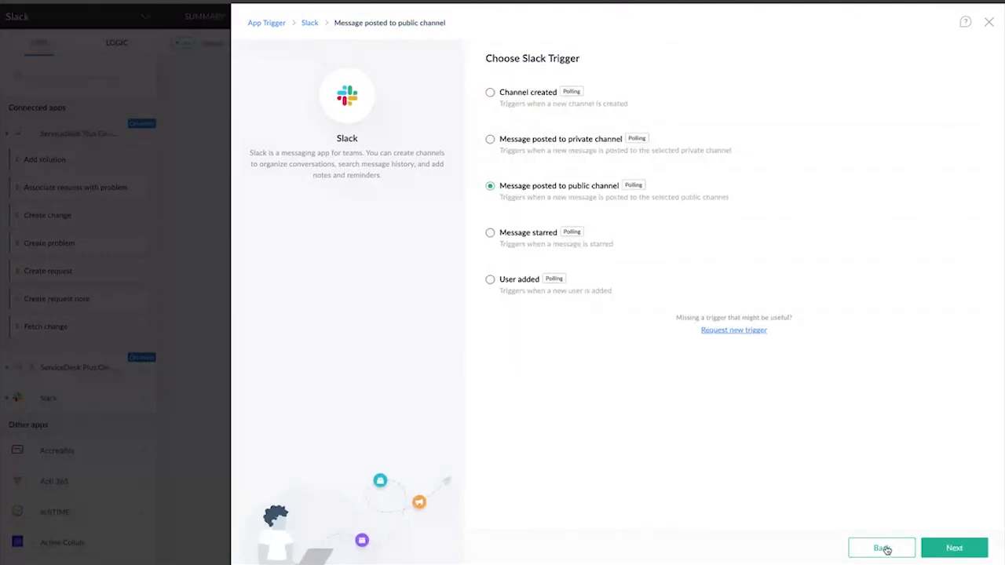
pyautogui.click(989, 23)
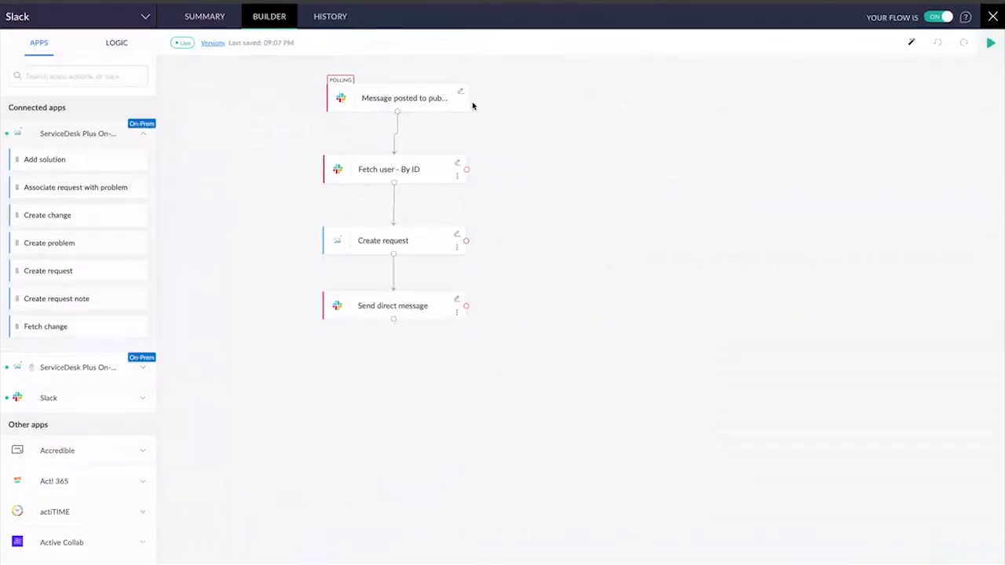
# Add a Slack Fetch user - By ID action on the canvas, map the trigger's User ID to it, and close its settings
pyautogui.scroll(-2, 107, 303)
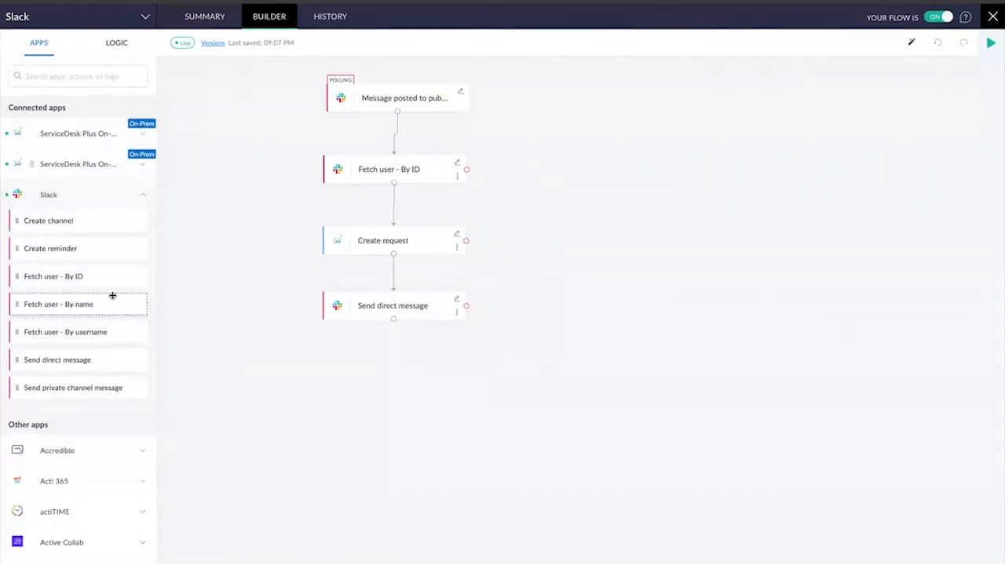
pyautogui.scroll(-1, 112, 295)
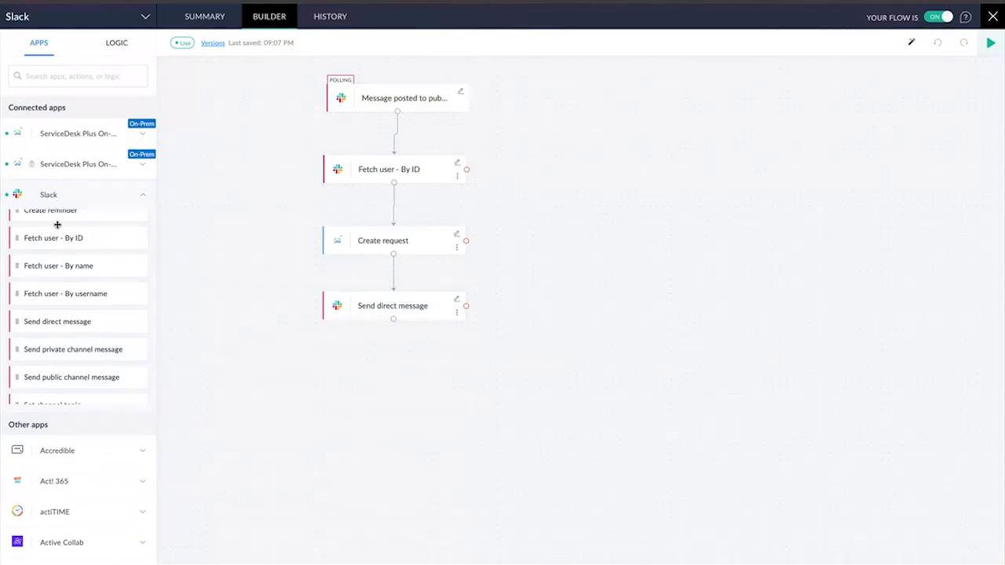
pyautogui.moveTo(54, 238); pyautogui.dragTo(577, 229)
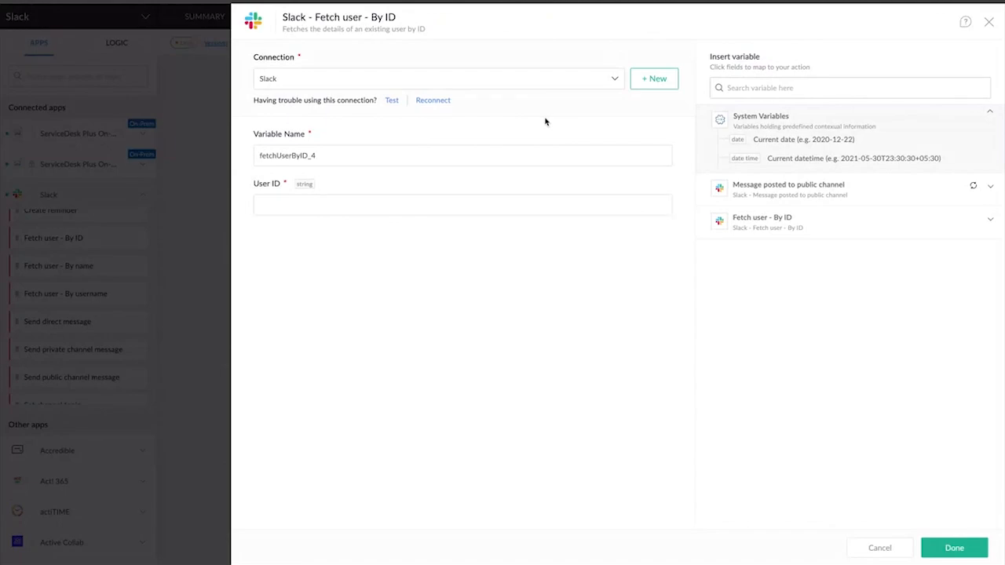
pyautogui.click(326, 213)
pyautogui.click(873, 197)
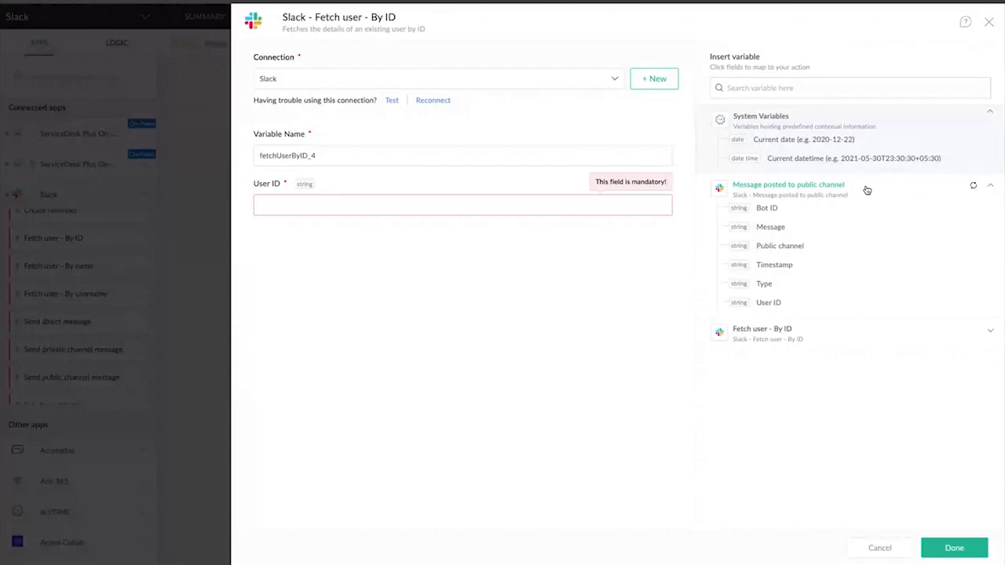
pyautogui.click(770, 303)
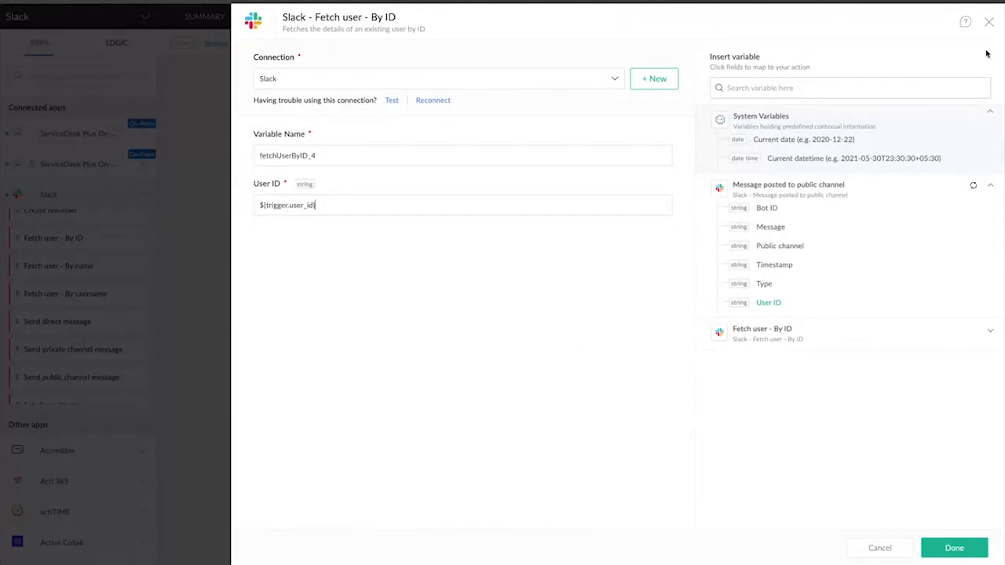
pyautogui.click(989, 21)
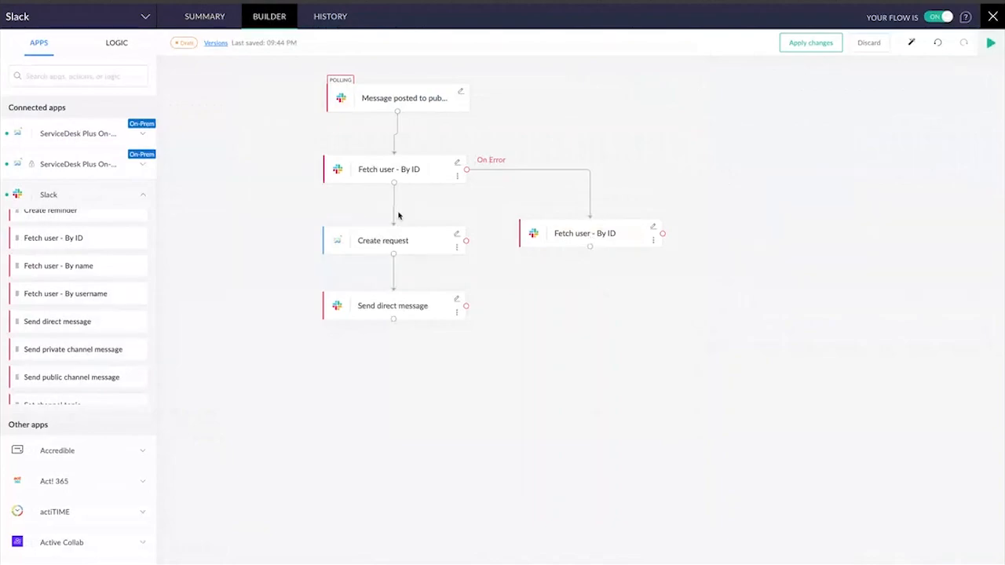
# Delete the extra Fetch user - By ID action from the error branch
pyautogui.click(654, 242)
pyautogui.click(693, 259)
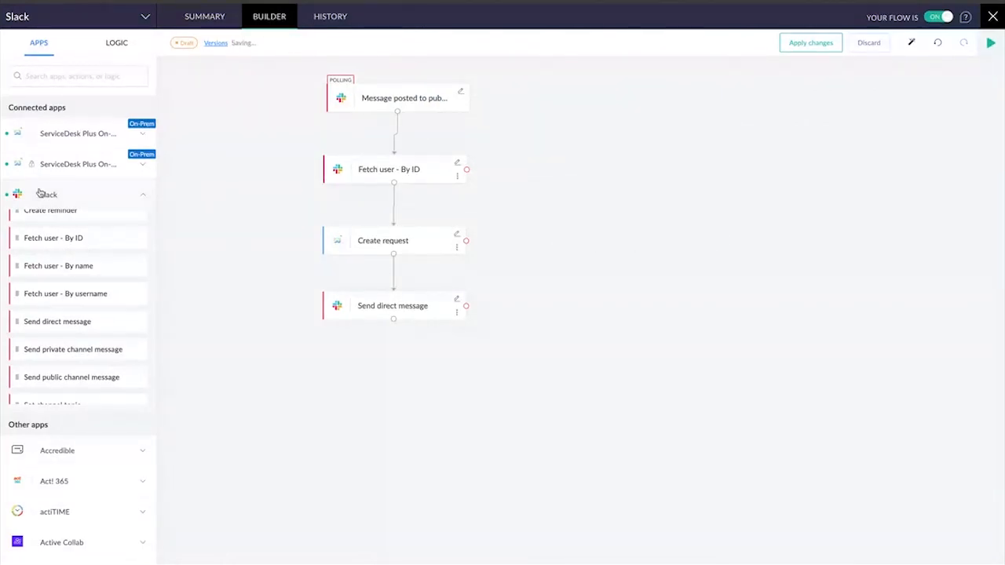
# Browse the ServiceDesk Plus actions and review the template, status and other fields of the existing Create request action
pyautogui.click(57, 166)
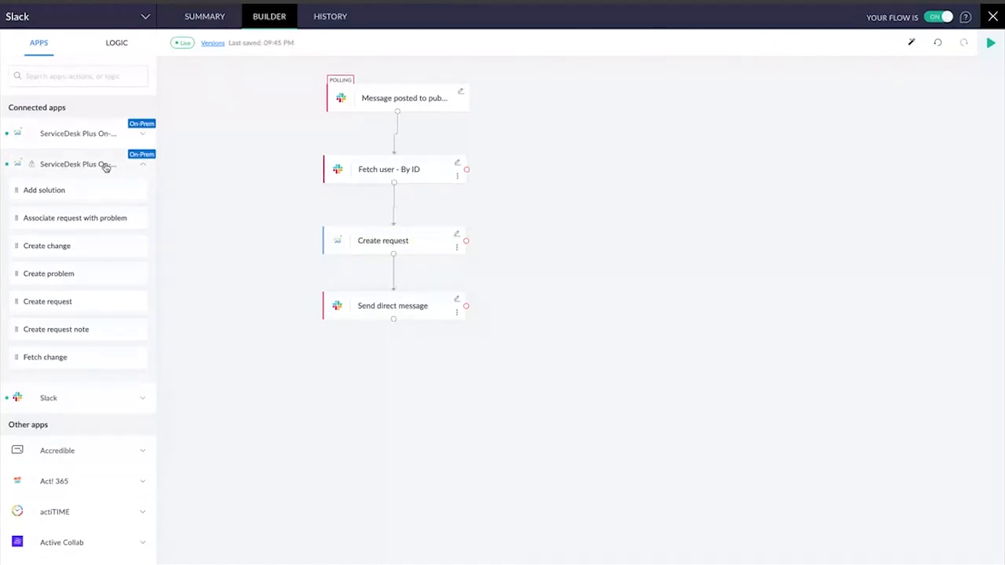
pyautogui.scroll(-1, 65, 269)
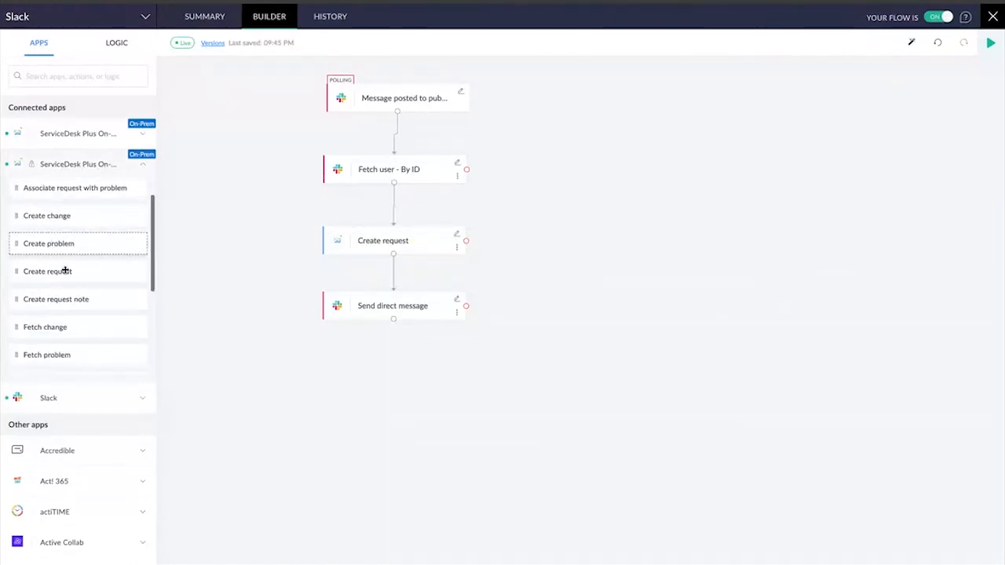
pyautogui.click(459, 237)
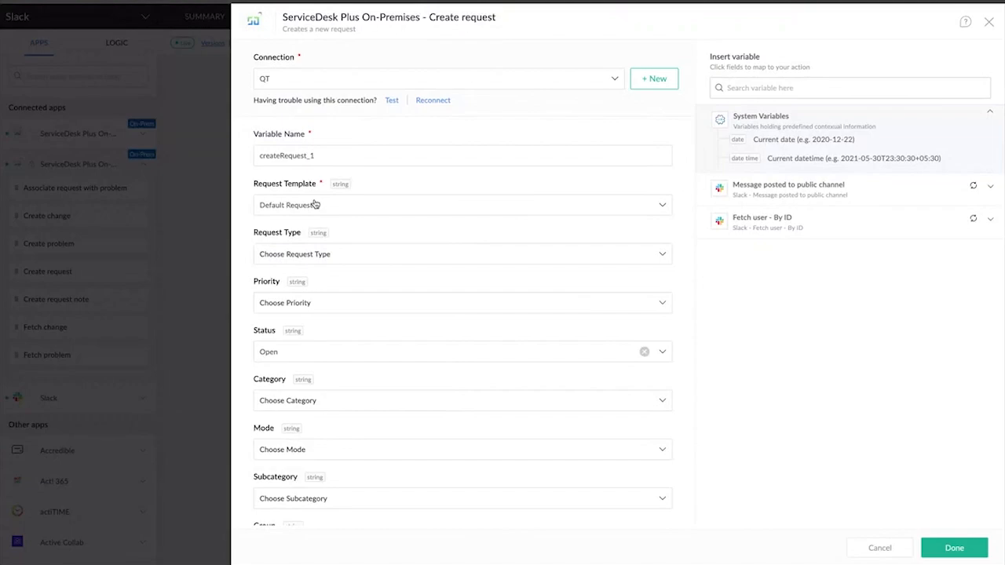
pyautogui.scroll(-5, 314, 204)
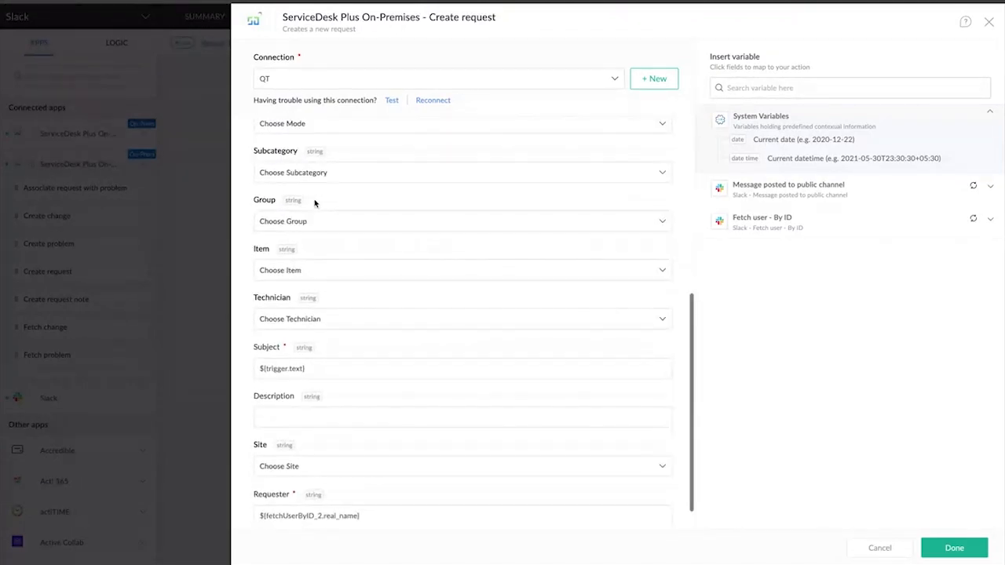
pyautogui.scroll(5, 314, 204)
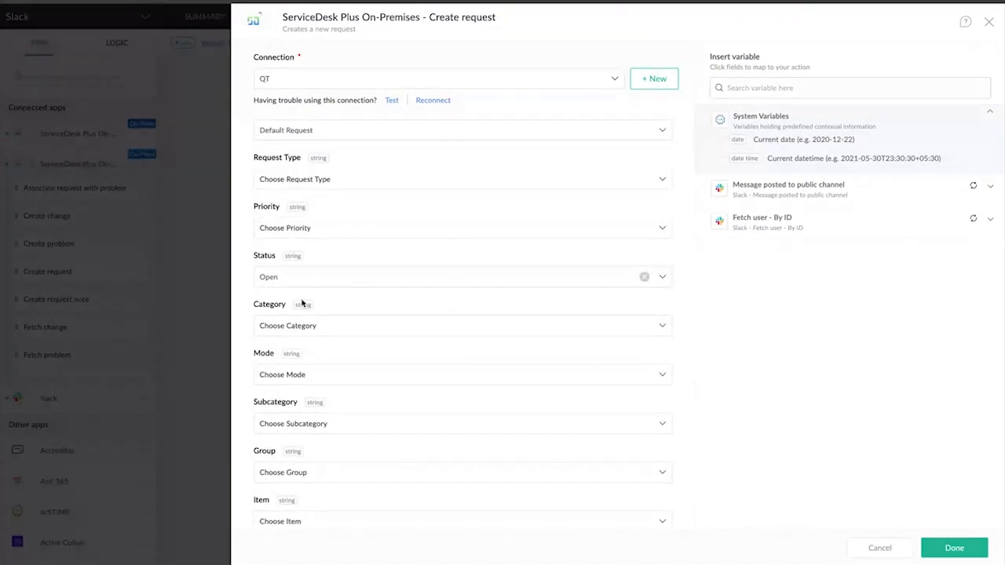
pyautogui.scroll(-3, 386, 212)
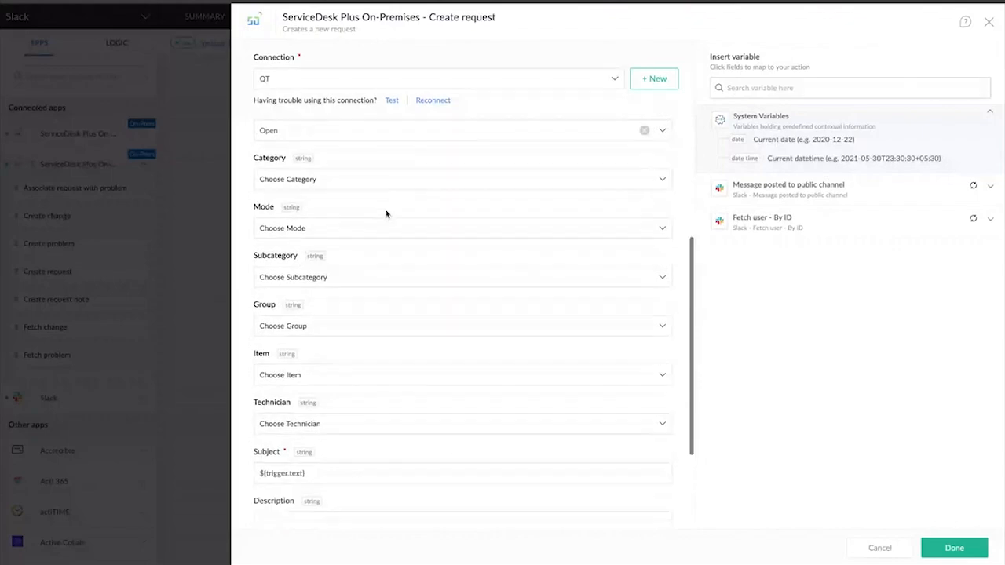
pyautogui.scroll(-3, 385, 213)
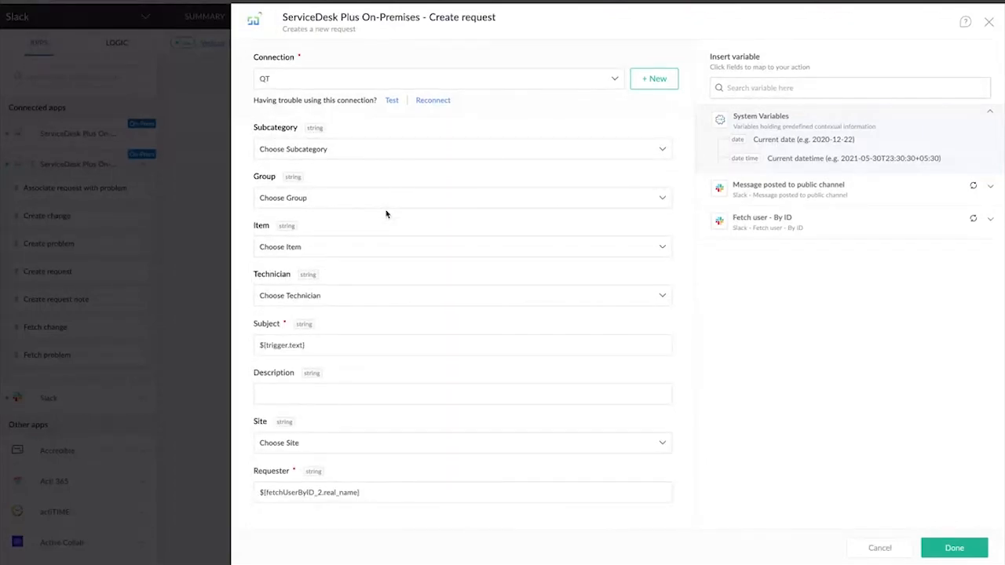
# Examine the Create request Subject mapping alongside the Slack trigger's Message variable
pyautogui.click(325, 346)
pyautogui.moveTo(256, 352); pyautogui.dragTo(255, 349)
pyautogui.click(876, 198)
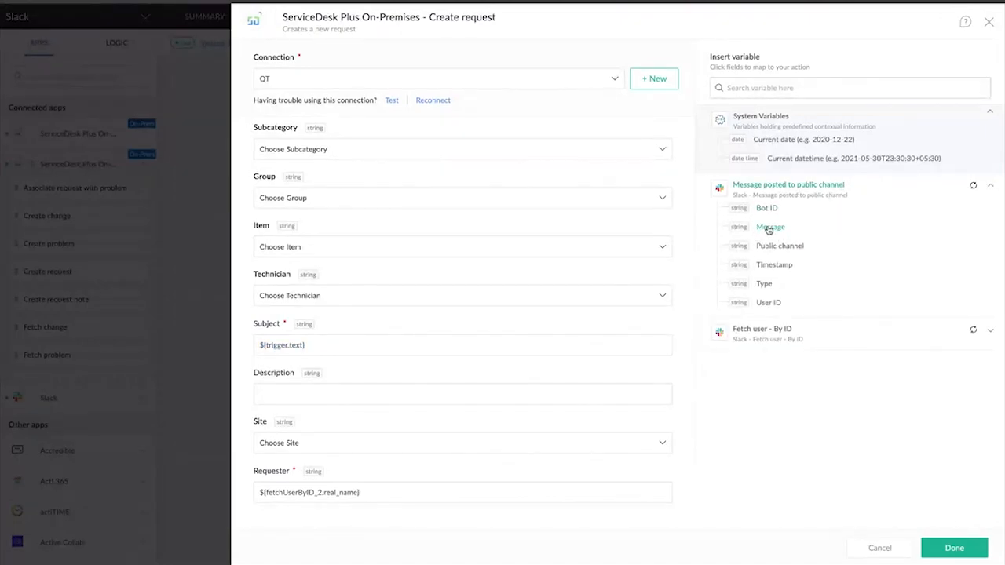
pyautogui.tripleClick(337, 346)
pyautogui.moveTo(303, 347)
pyautogui.mouseDown()
pyautogui.moveTo(282, 346)
pyautogui.moveTo(294, 345)
pyautogui.mouseUp()
# Examine the Requester mapping alongside the Fetch user - By ID variables, and close the Create request settings unchanged
pyautogui.click(389, 501)
pyautogui.click(824, 339)
pyautogui.scroll(-1, 816, 328)
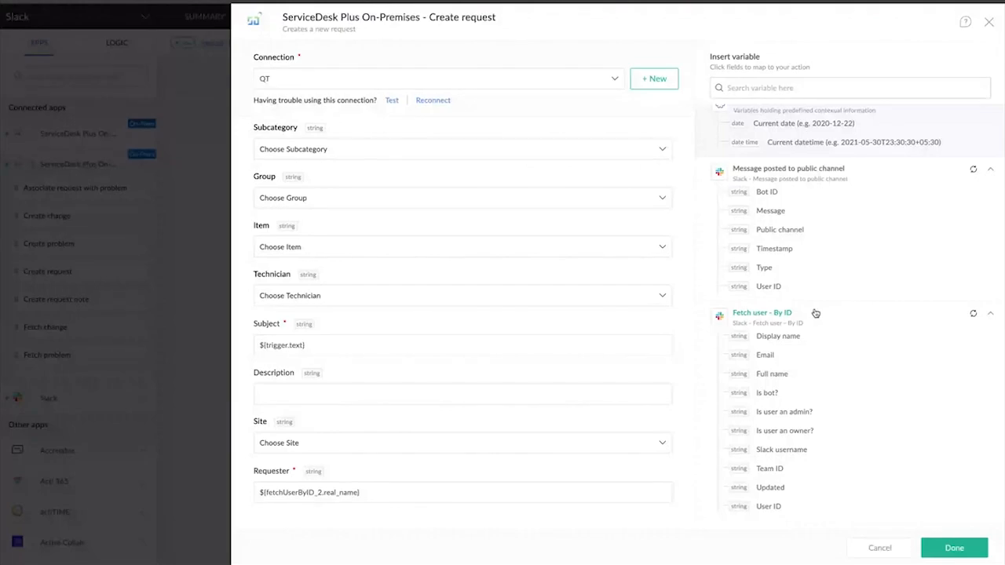
pyautogui.scroll(1, 794, 347)
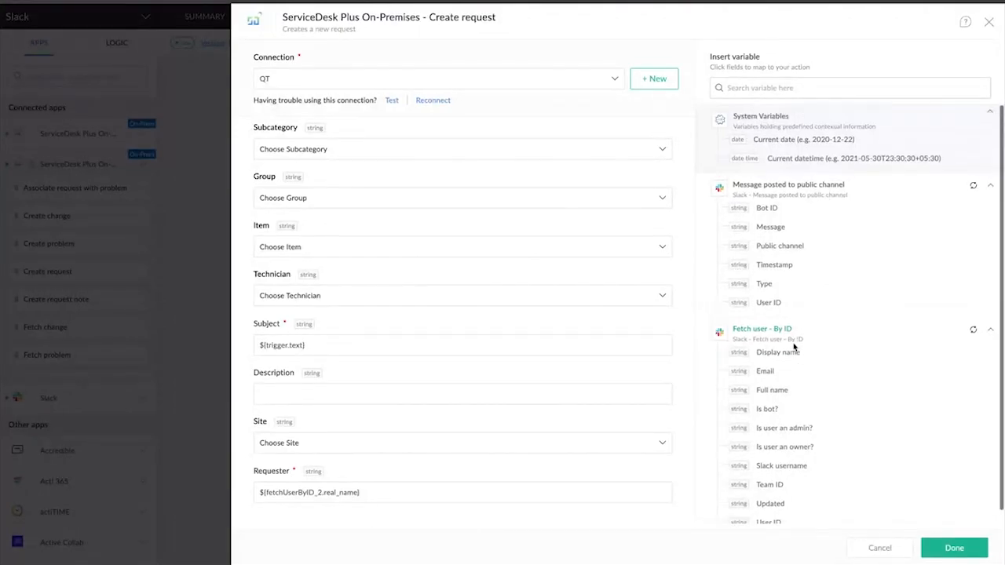
pyautogui.scroll(-1, 786, 359)
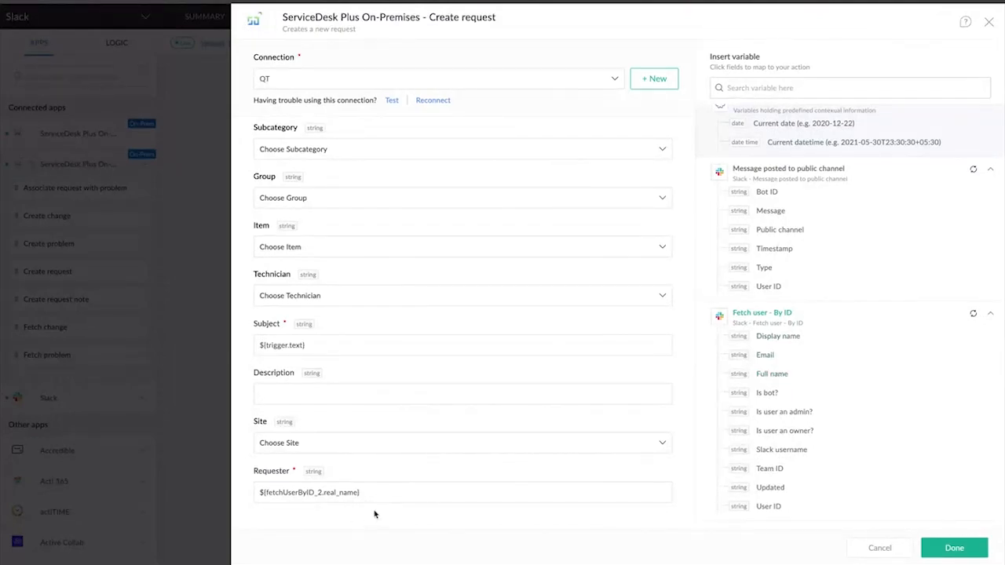
pyautogui.click(258, 492)
pyautogui.click(989, 23)
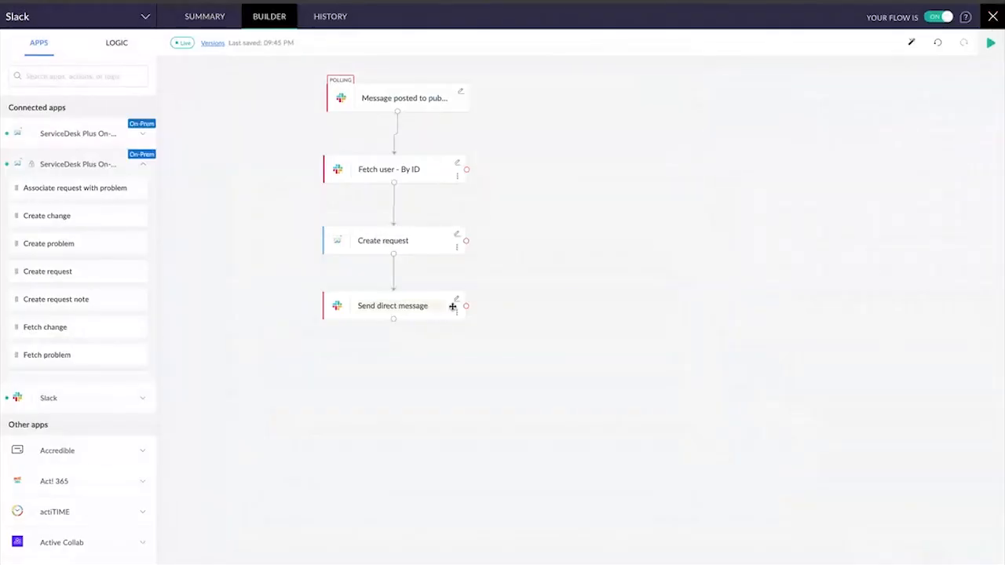
# Browse the available Slack actions, including the direct message and channel message options
pyautogui.click(120, 172)
pyautogui.click(95, 196)
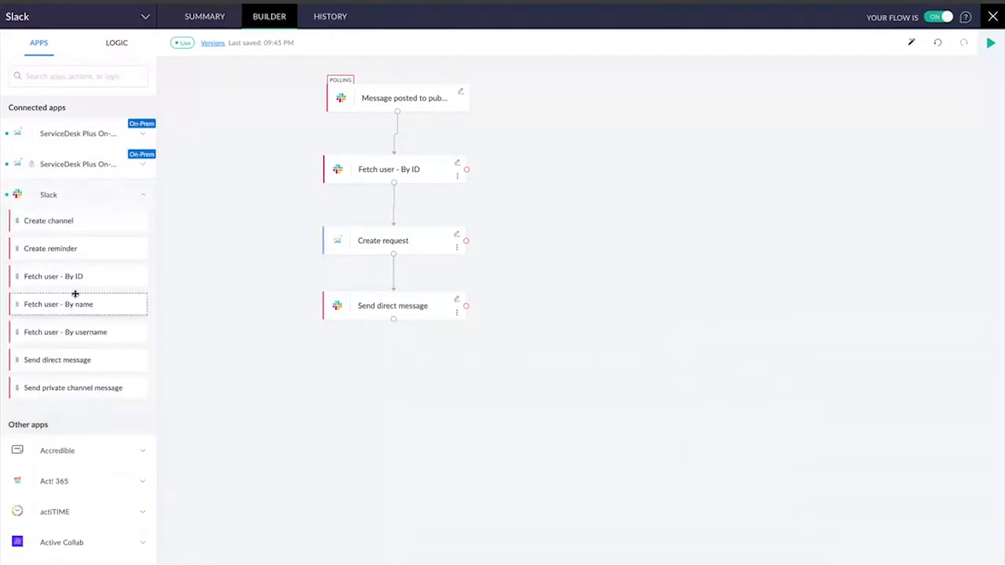
pyautogui.scroll(-2, 74, 292)
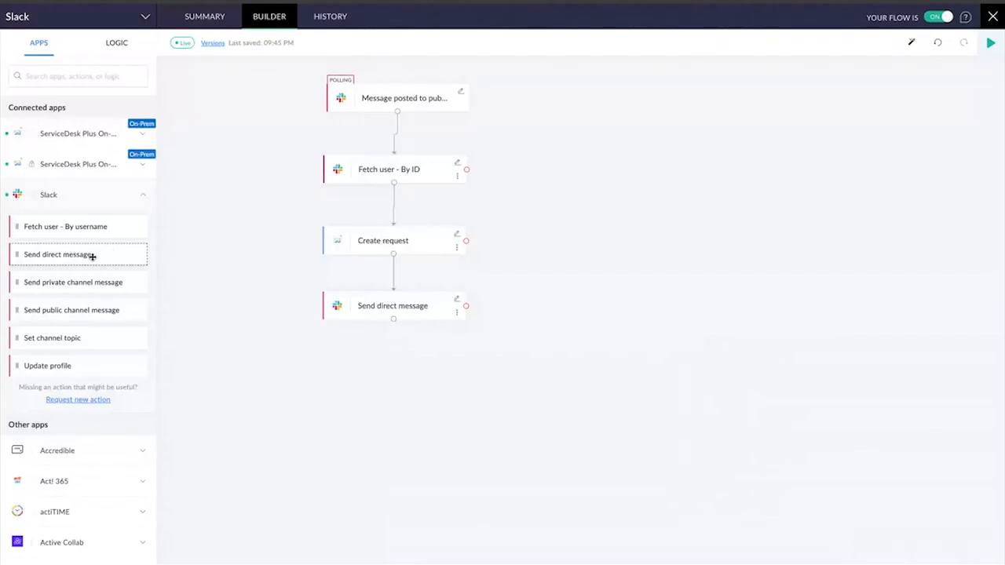
# Examine the Send direct message action's Message mapping alongside the variables provided by Create request
pyautogui.click(458, 302)
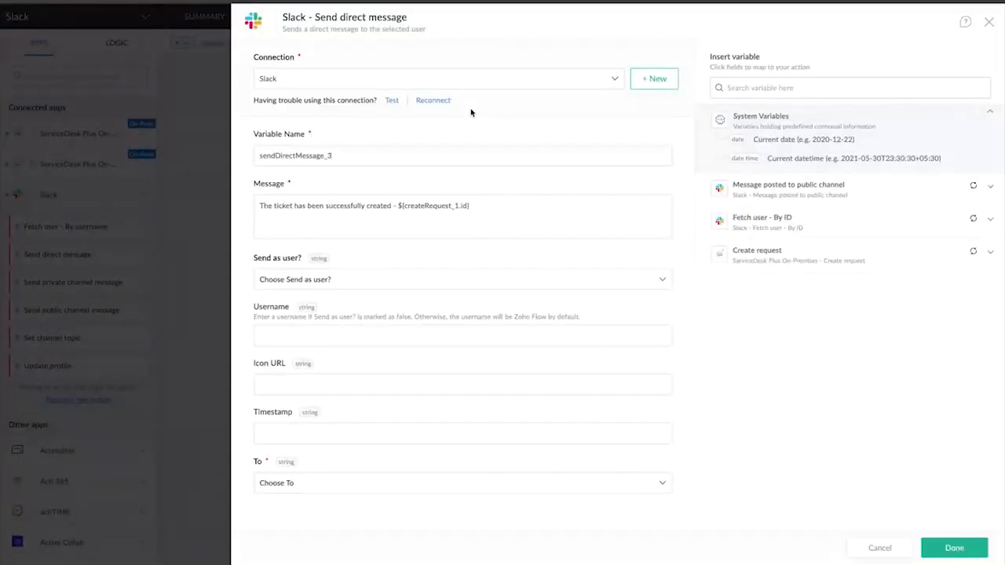
pyautogui.click(312, 207)
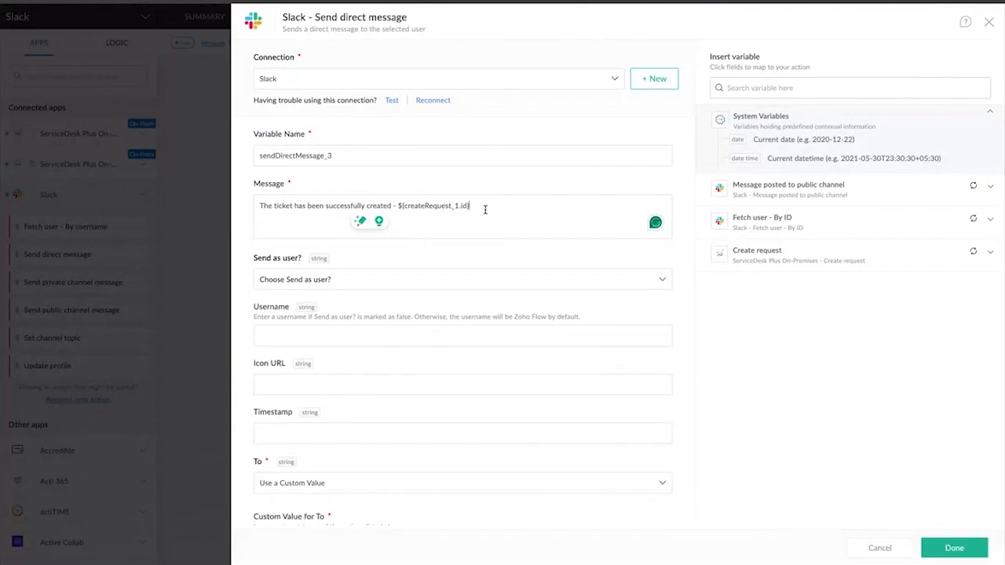
pyautogui.moveTo(471, 206); pyautogui.dragTo(399, 206)
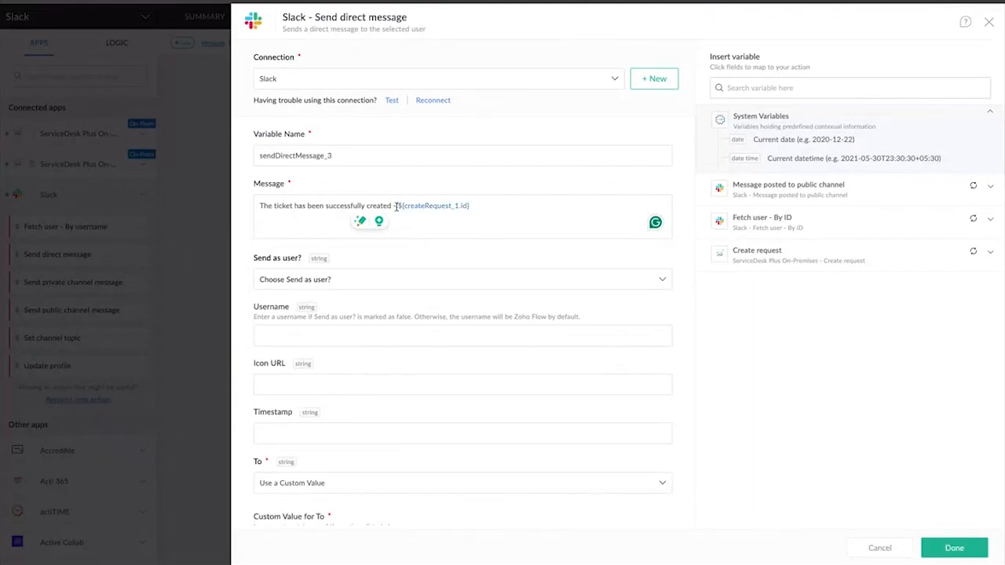
pyautogui.click(775, 249)
pyautogui.scroll(-1, 801, 258)
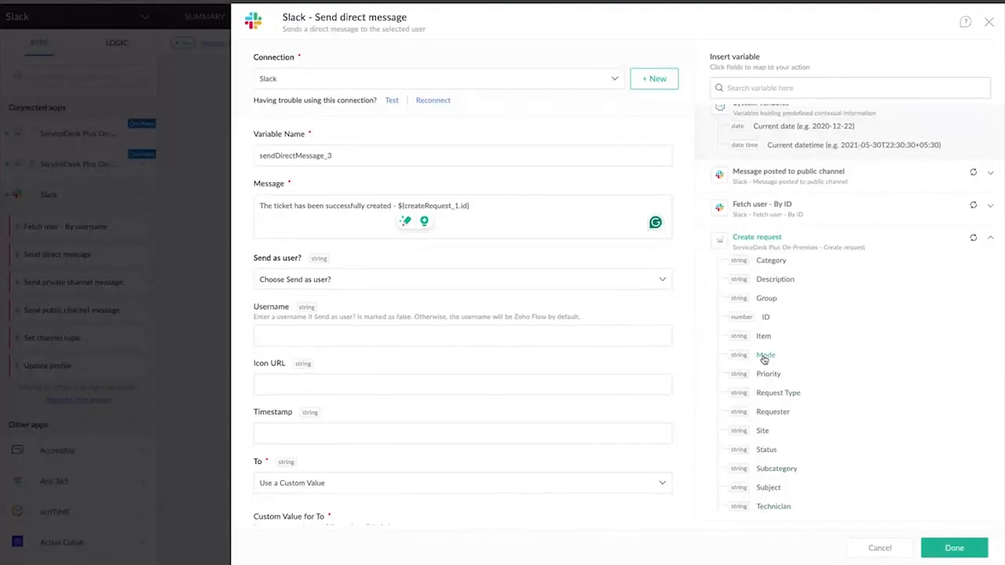
pyautogui.scroll(1, 765, 358)
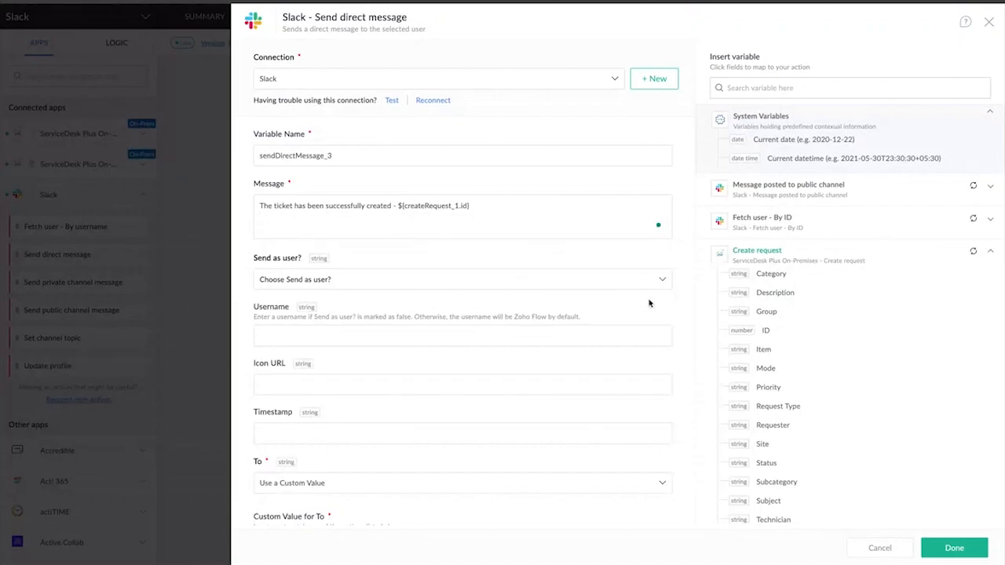
# Try adding the Create request Group, ID and Site variables on a second line of the direct message
pyautogui.click(767, 316)
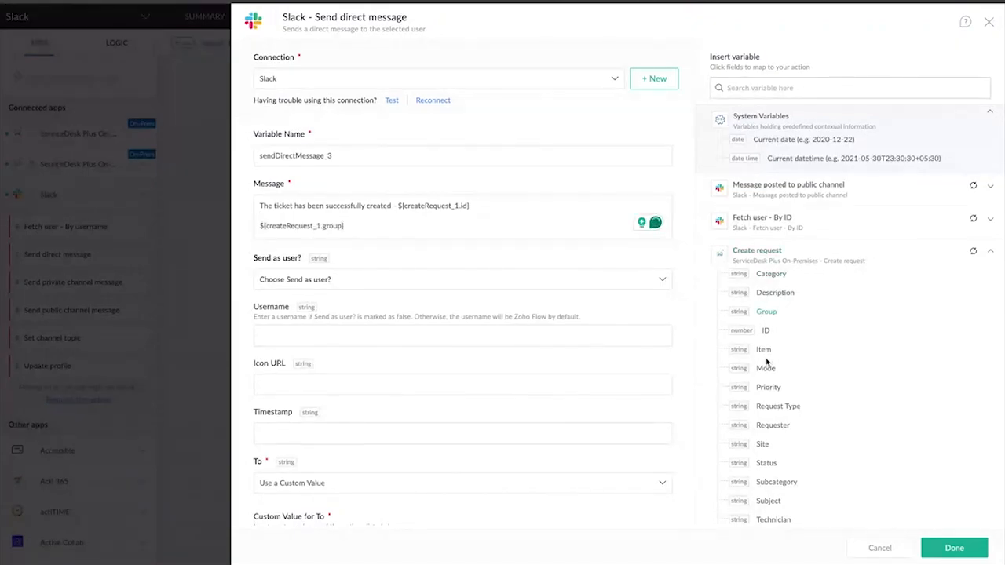
pyautogui.click(766, 331)
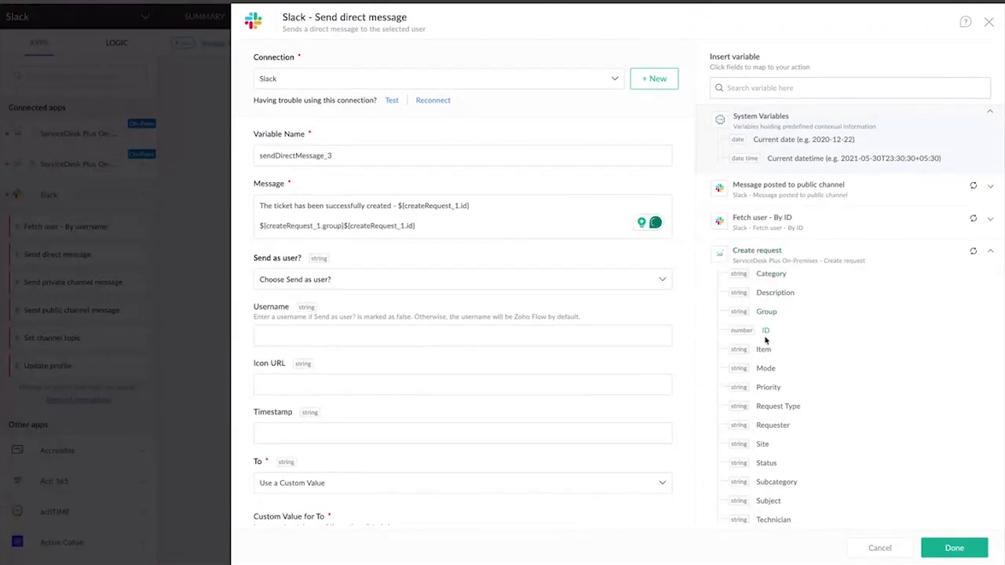
pyautogui.click(763, 445)
# Remove the added Group, ID and Site variables from the second line of the direct message
pyautogui.click(260, 225)
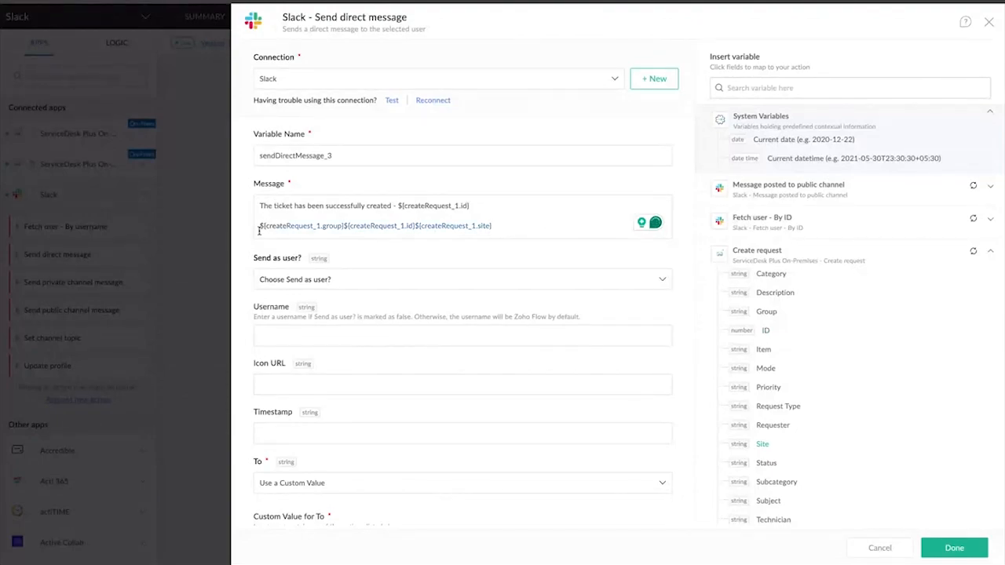
pyautogui.press('Delete')
pyautogui.press('Delete')
pyautogui.press('Delete')
pyautogui.press('Delete')
pyautogui.press('Delete')
pyautogui.press('Delete')
pyautogui.press('Delete')
pyautogui.press('Delete')
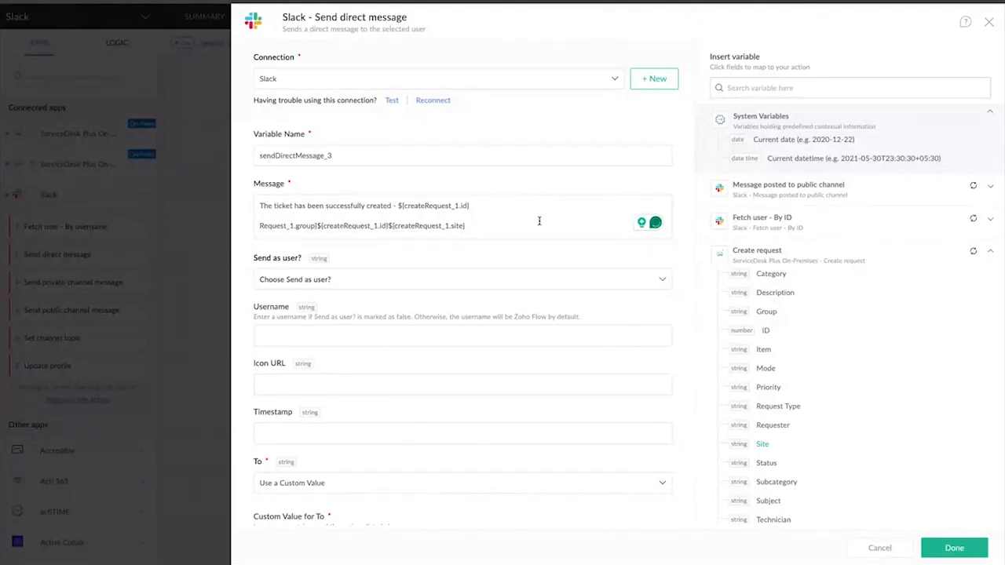
pyautogui.moveTo(482, 229); pyautogui.dragTo(252, 231)
pyautogui.press('BackSpace')
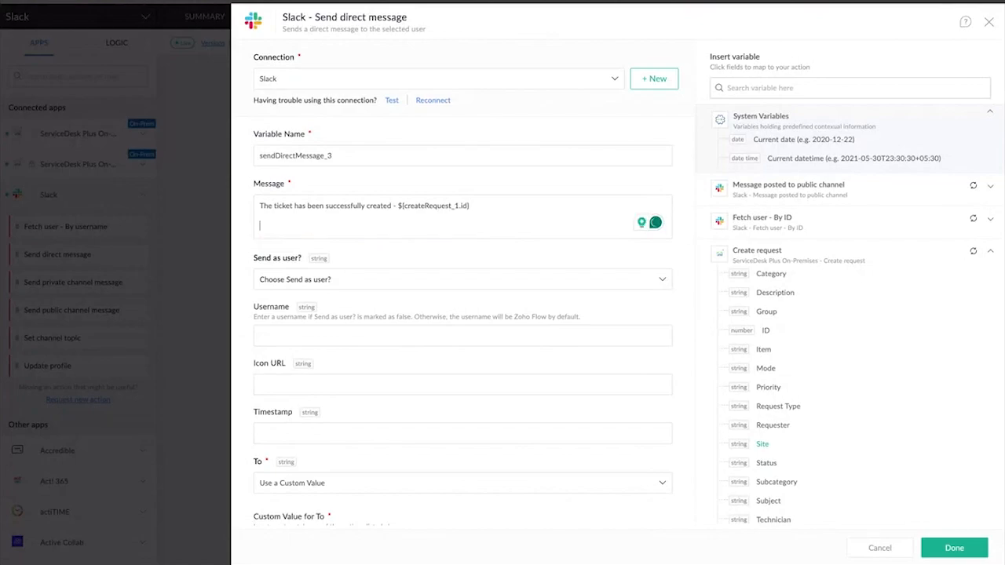
# Try setting Send as user? to True, check the Fetch user - By ID variables, and close the direct message settings without saving
pyautogui.scroll(-1, 435, 314)
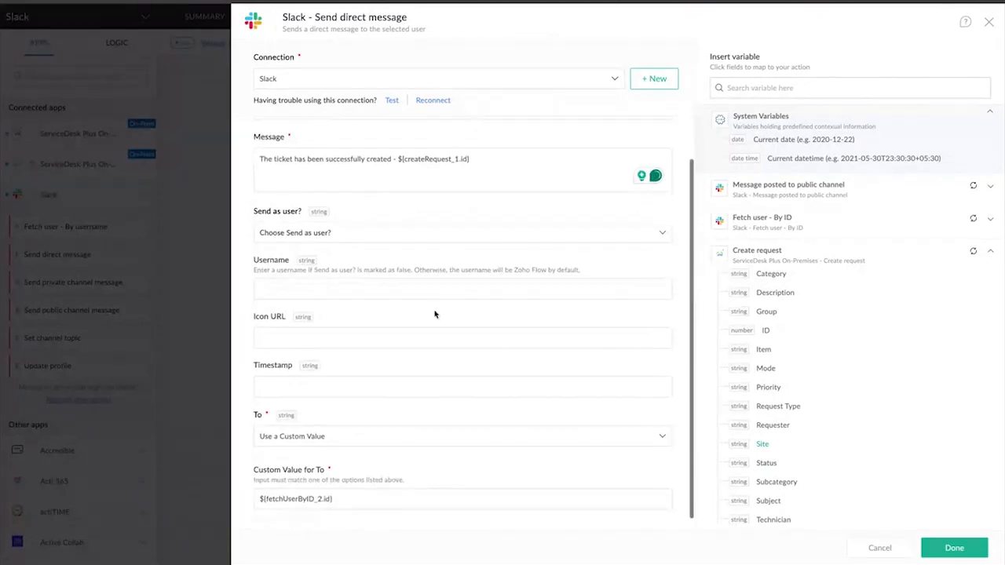
pyautogui.click(439, 240)
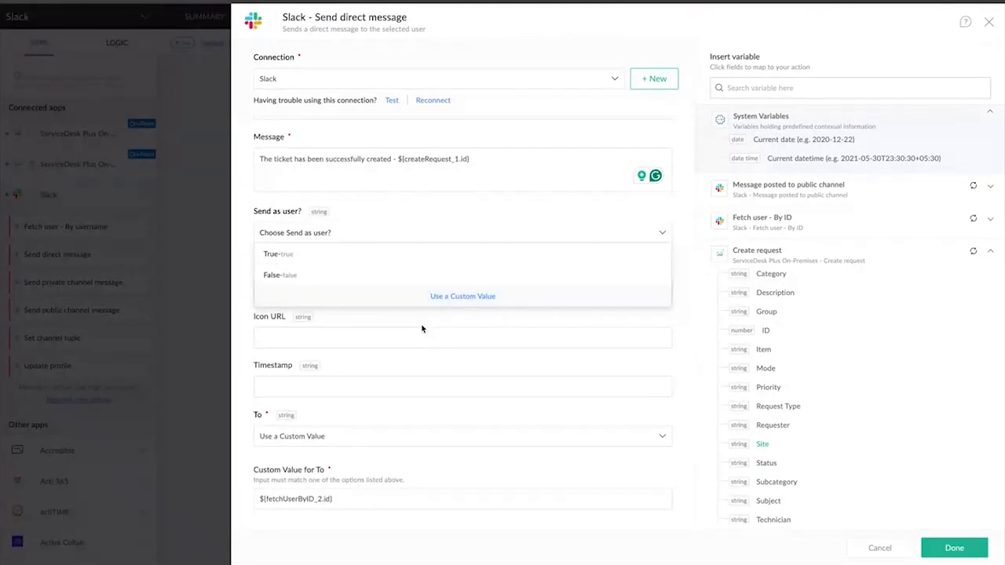
pyautogui.click(308, 259)
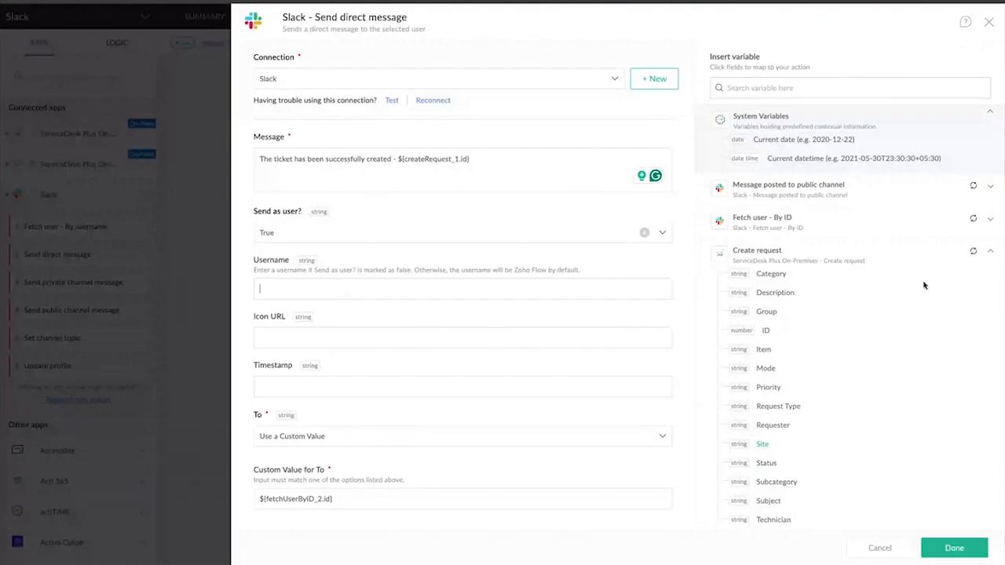
pyautogui.click(855, 256)
pyautogui.click(863, 226)
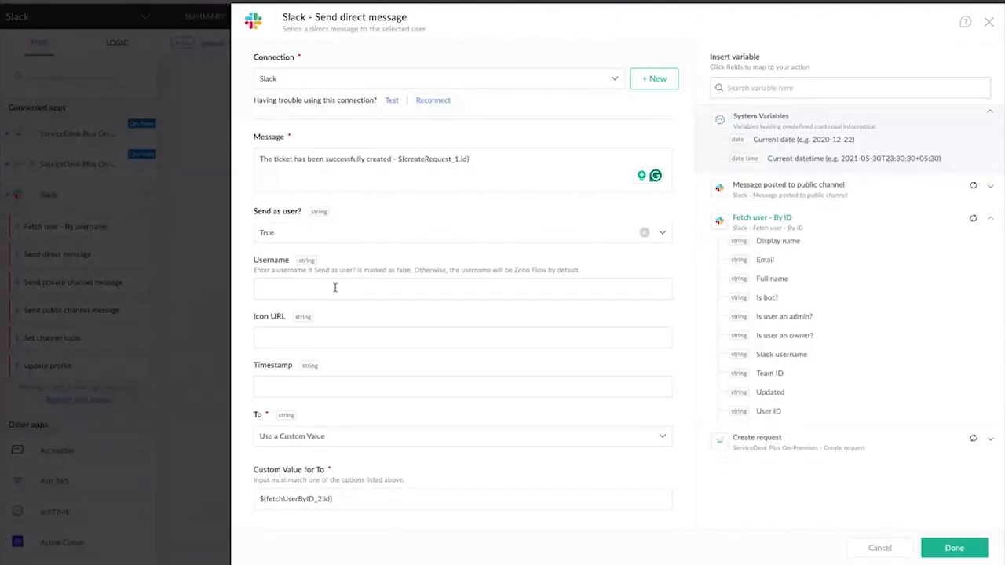
pyautogui.scroll(-1, 337, 433)
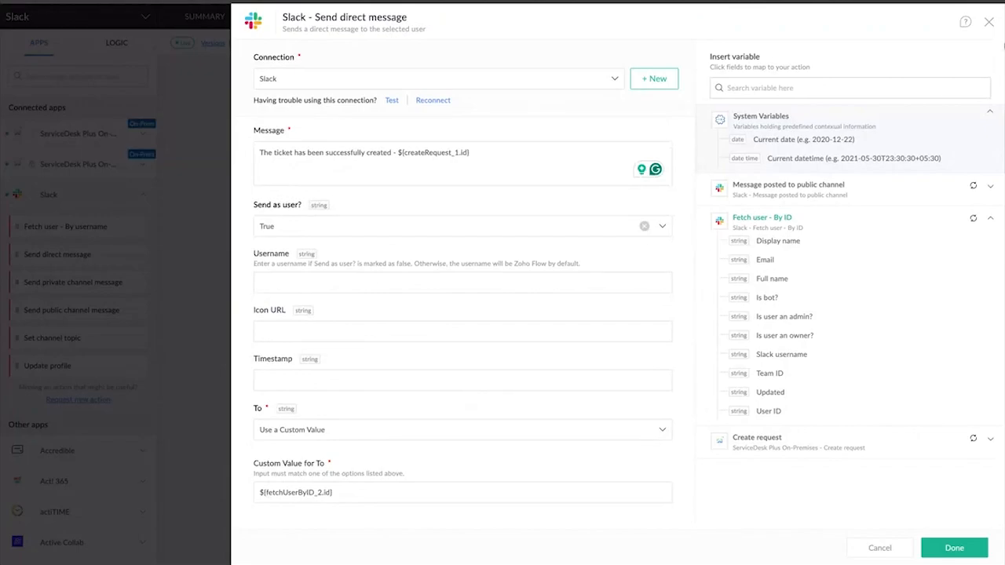
pyautogui.click(989, 24)
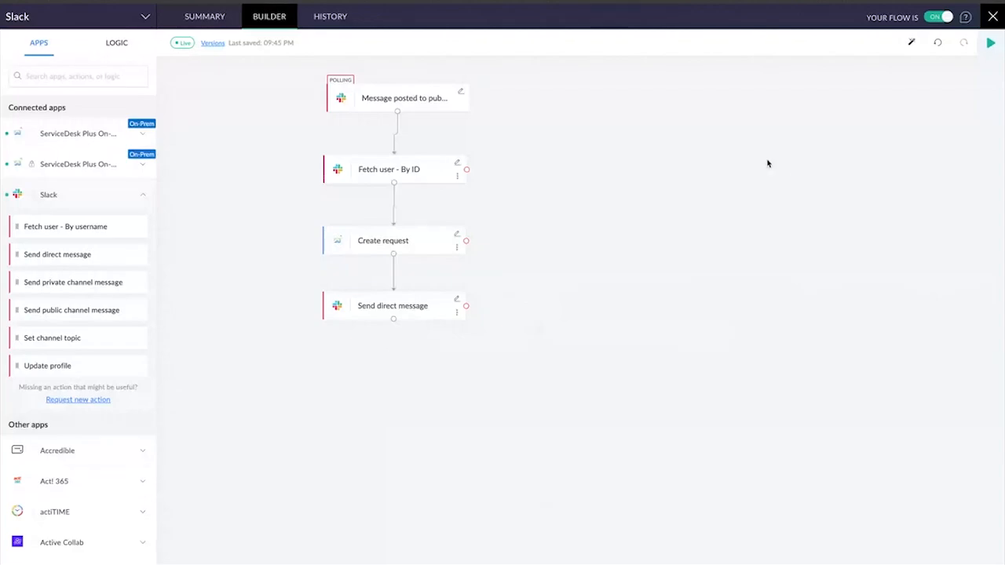
# Review the Slack trigger's sample test data entry and run a test of the flow with it
pyautogui.click(991, 44)
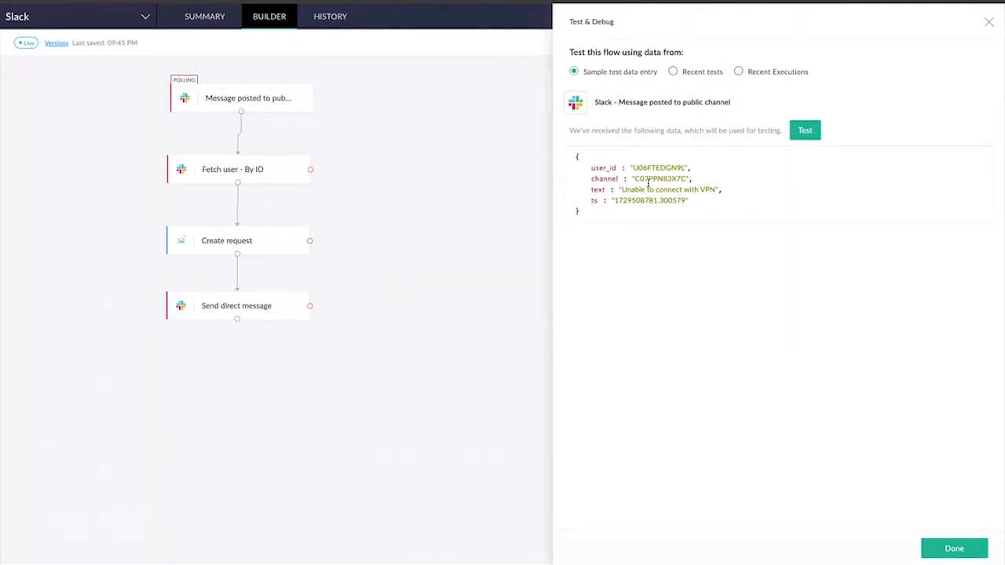
pyautogui.moveTo(621, 190); pyautogui.dragTo(688, 191)
pyautogui.moveTo(615, 202); pyautogui.dragTo(669, 180)
pyautogui.click(595, 207)
pyautogui.click(805, 132)
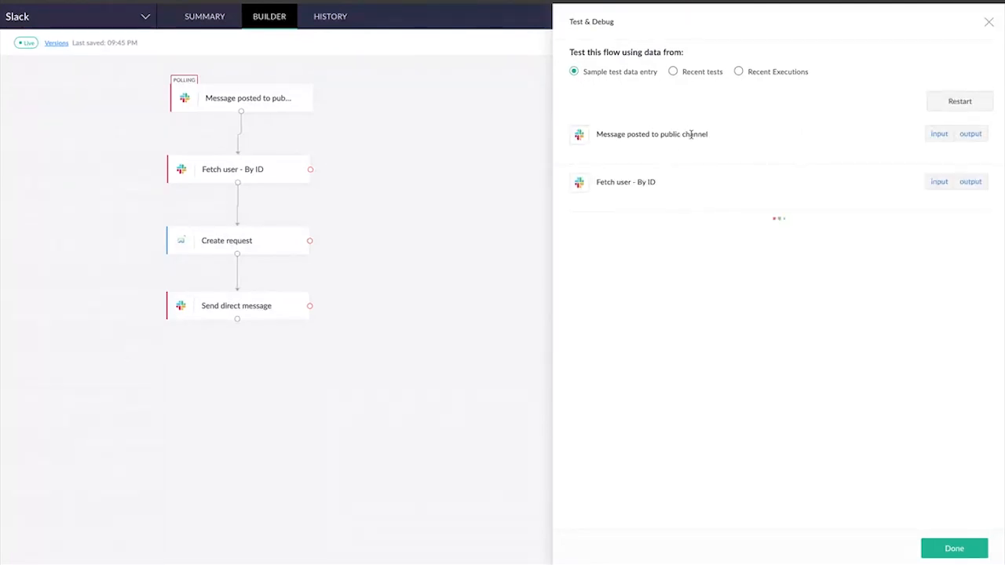
# Examine the test input and output of the Message posted to public channel trigger and the Fetch user - By ID action
pyautogui.click(941, 134)
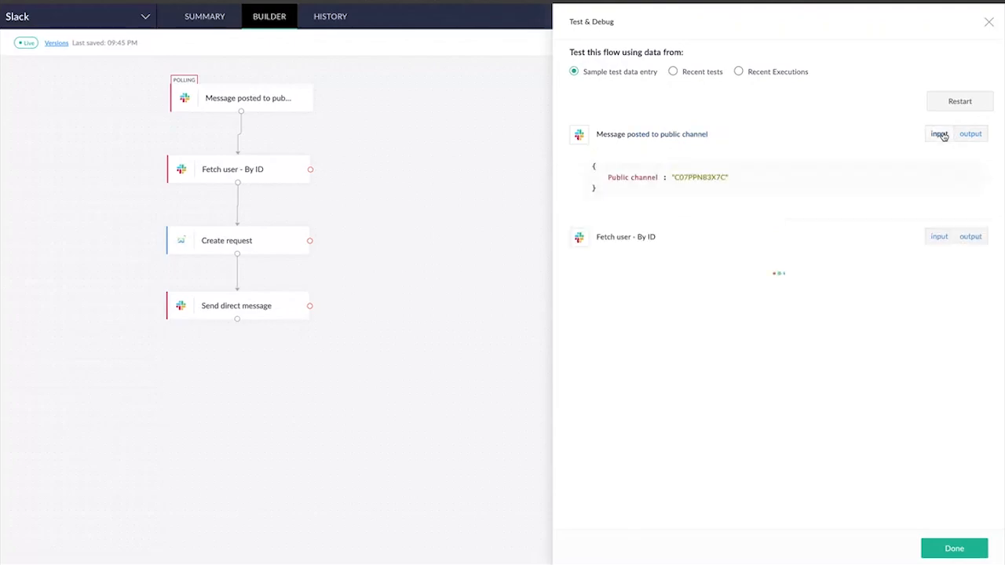
pyautogui.click(971, 133)
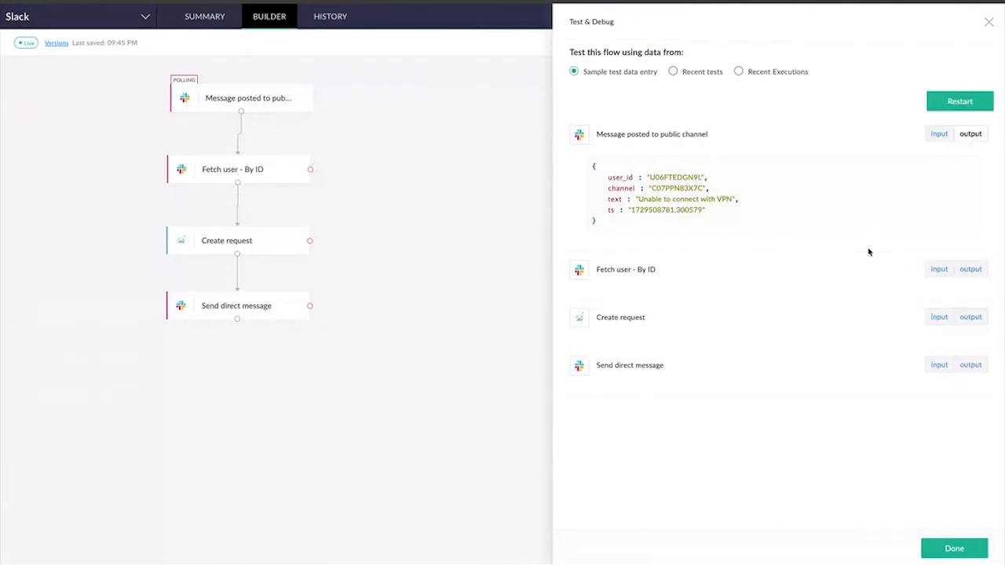
pyautogui.click(938, 270)
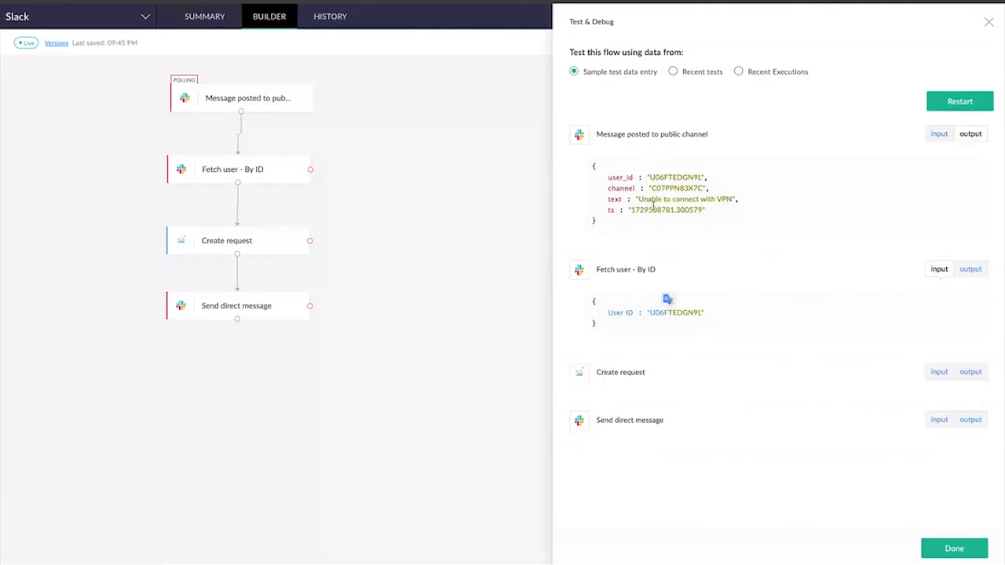
pyautogui.moveTo(651, 177); pyautogui.dragTo(715, 181)
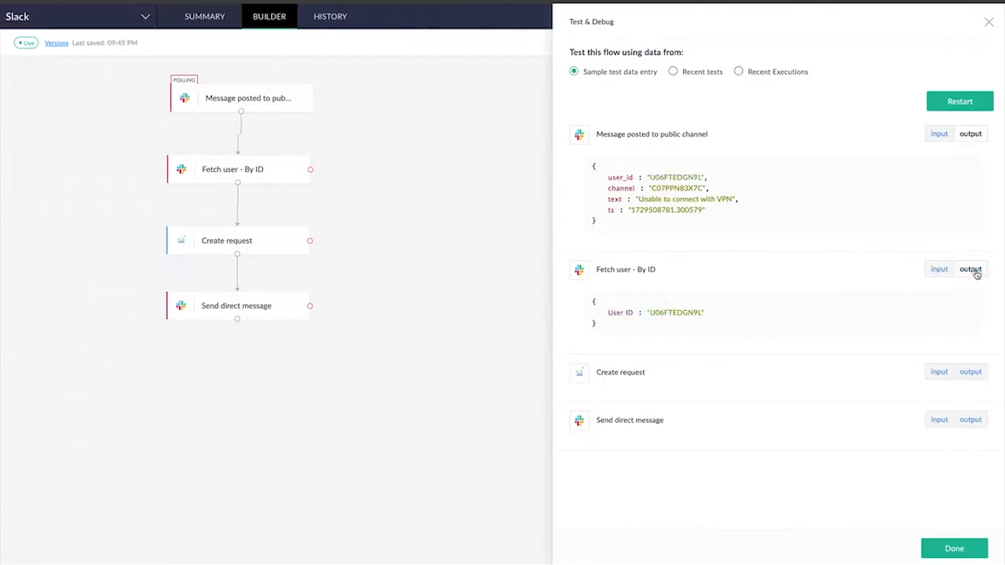
pyautogui.click(971, 269)
pyautogui.scroll(-1, 610, 388)
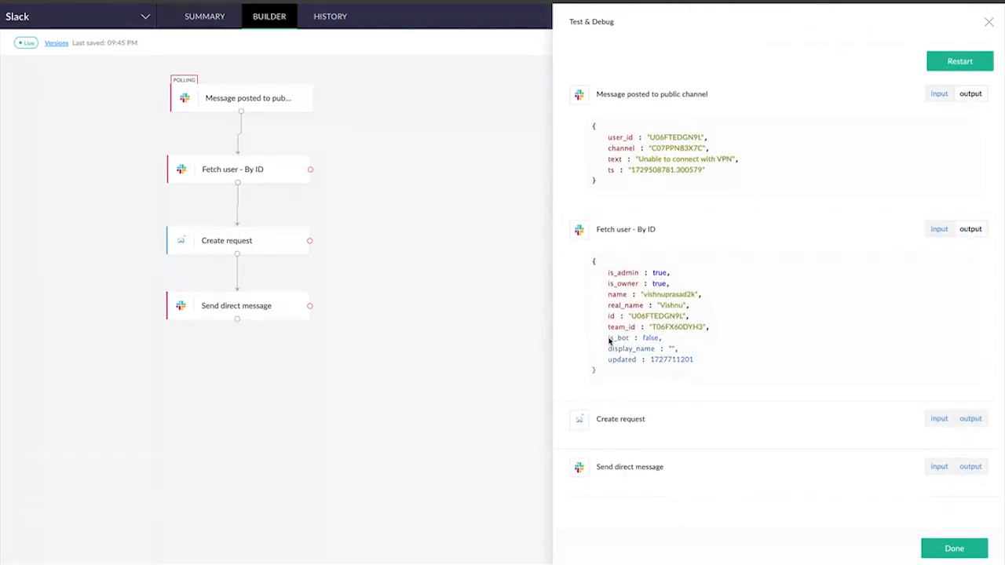
pyautogui.scroll(-1, 614, 339)
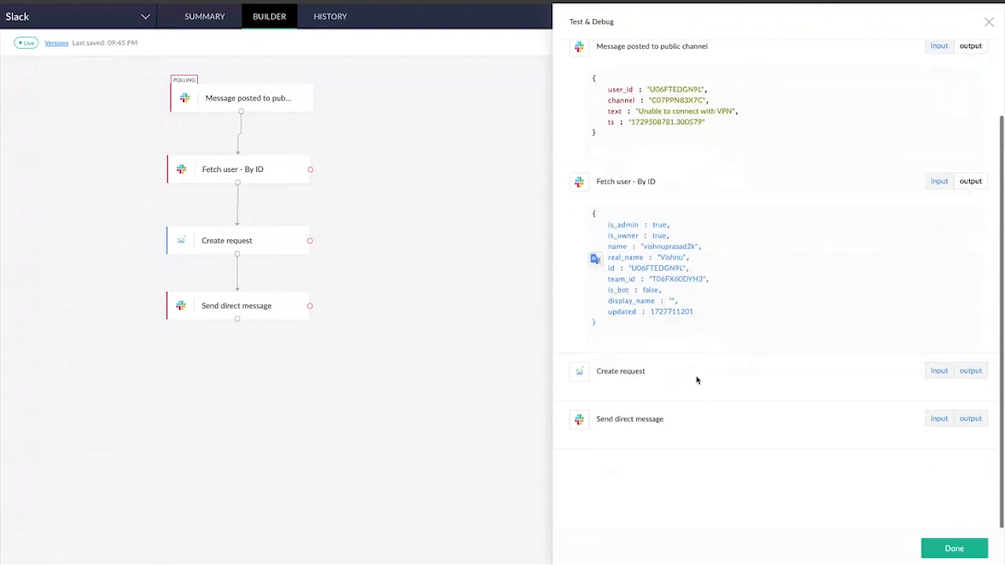
# Examine the Create request action's test input and its full output
pyautogui.click(939, 372)
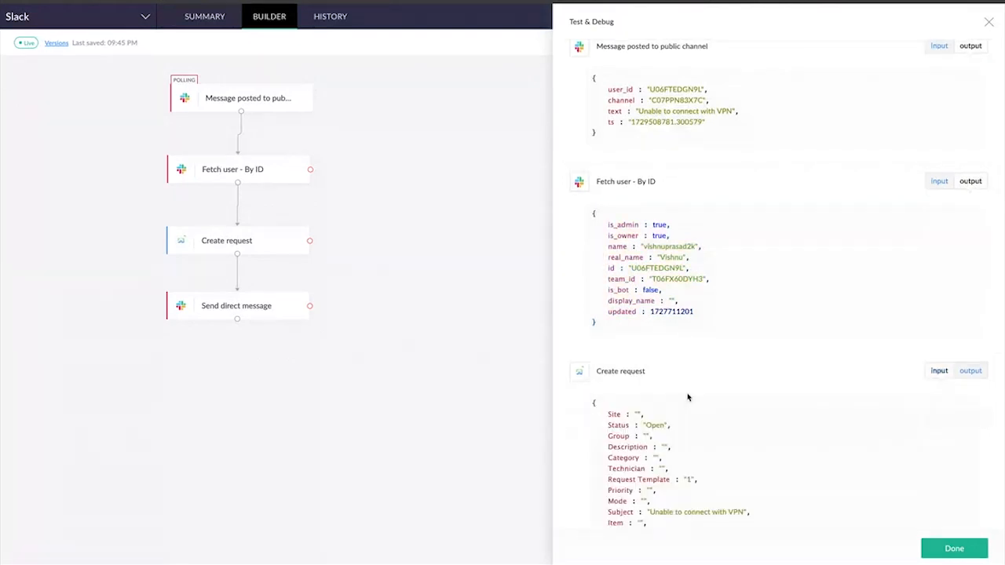
pyautogui.scroll(-3, 687, 395)
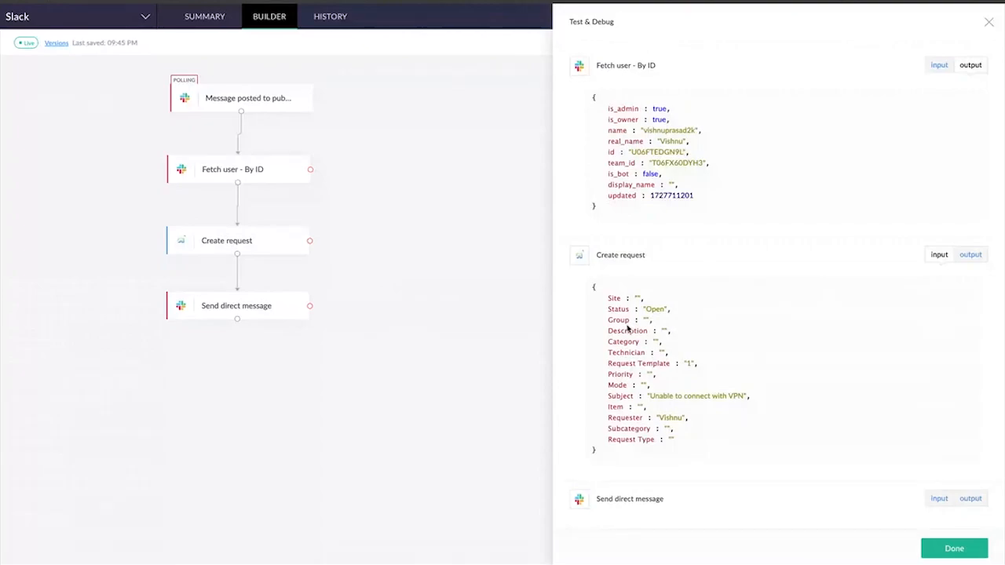
pyautogui.click(966, 256)
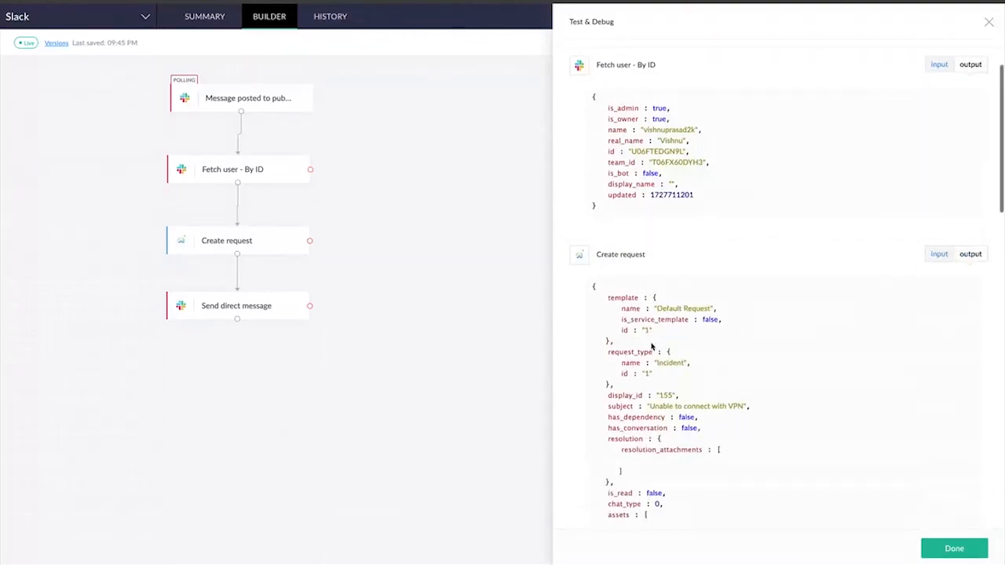
pyautogui.scroll(-4, 652, 346)
pyautogui.scroll(-20, 652, 347)
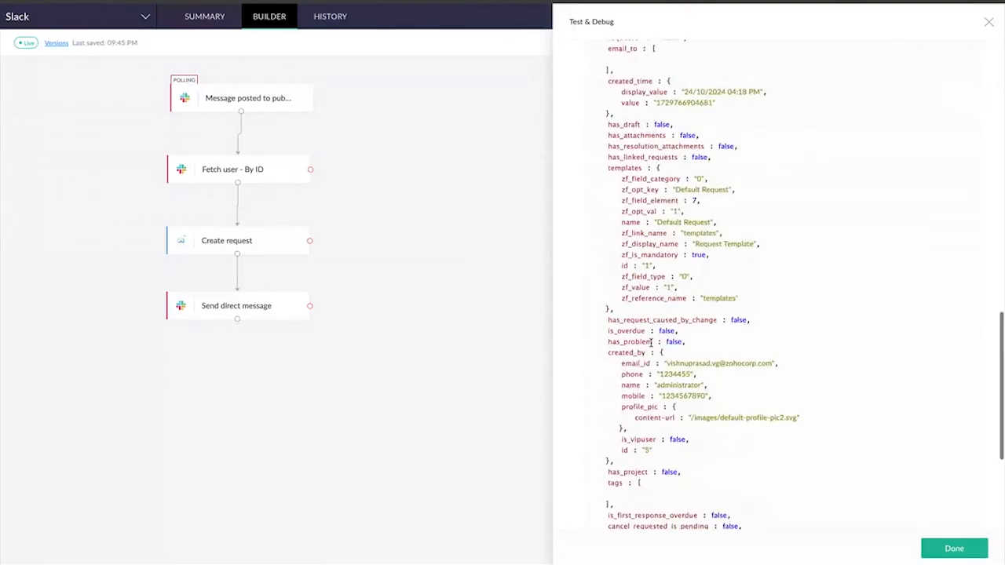
pyautogui.scroll(-1, 651, 346)
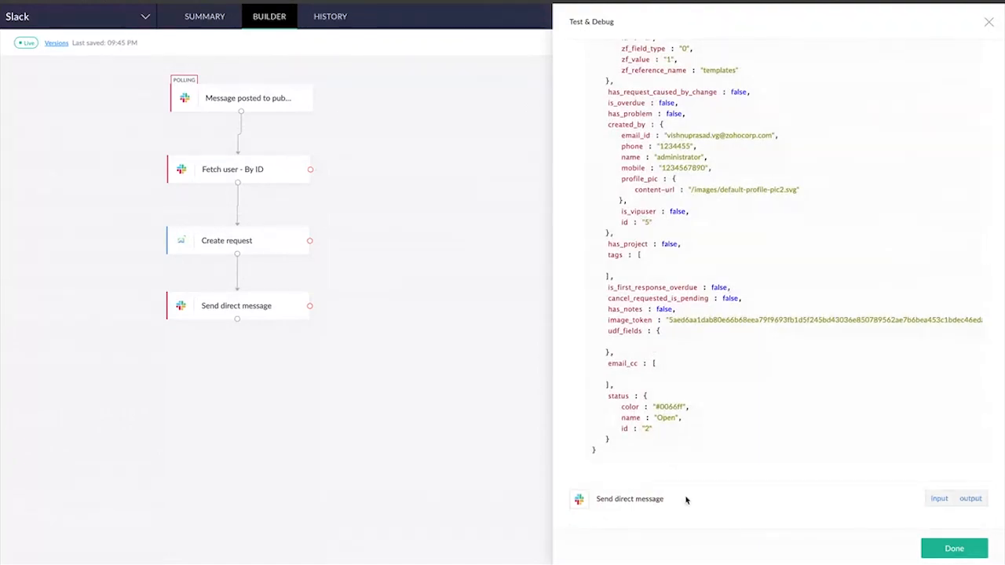
# Examine the Send direct message action's test output and close the Test & Debug results
pyautogui.click(973, 500)
pyautogui.scroll(-5, 761, 444)
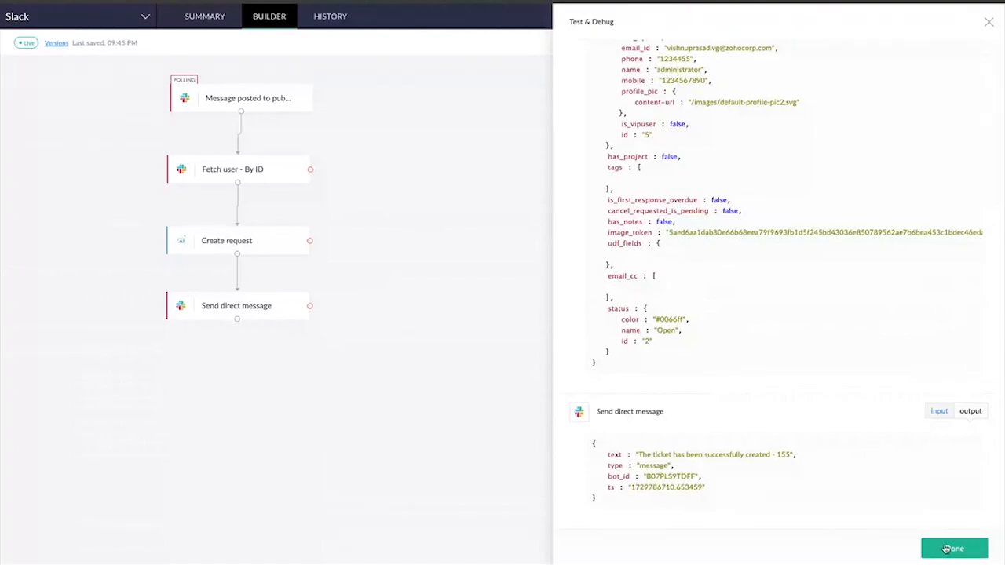
pyautogui.click(989, 24)
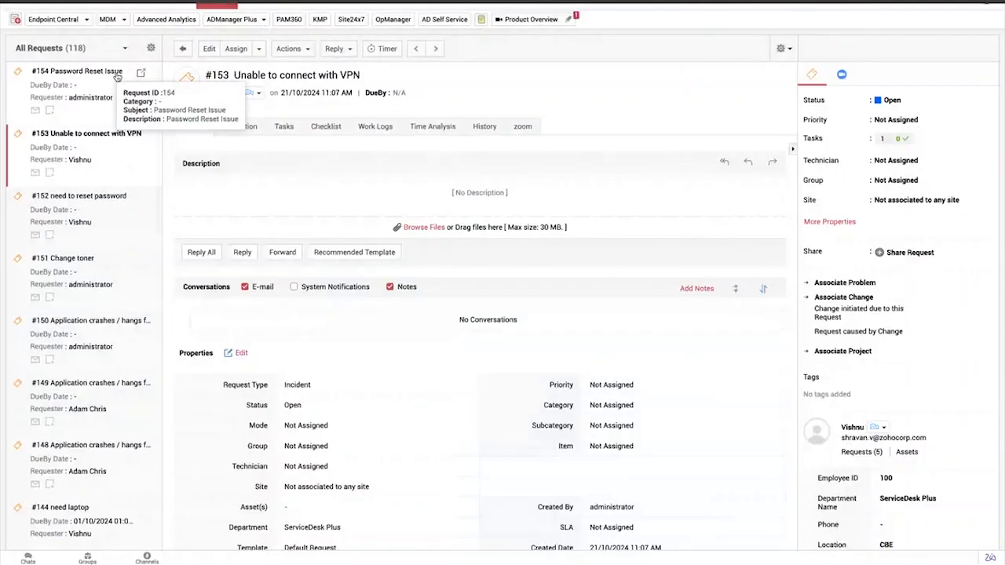
# In ServiceDesk Plus, show the updated All Requests list and open request 155 created by the flow test
pyautogui.scroll(2, 92, 110)
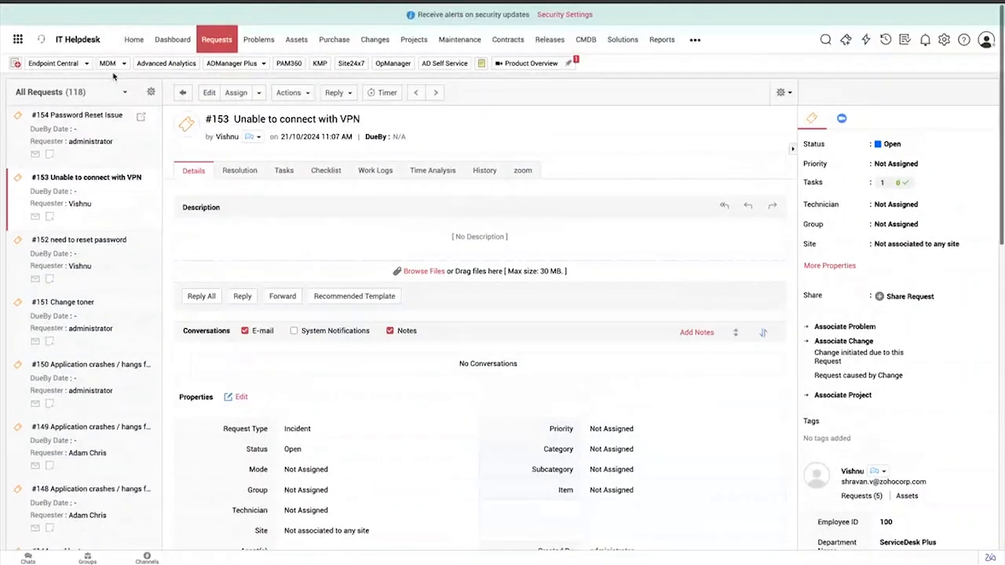
pyautogui.click(97, 117)
pyautogui.click(218, 38)
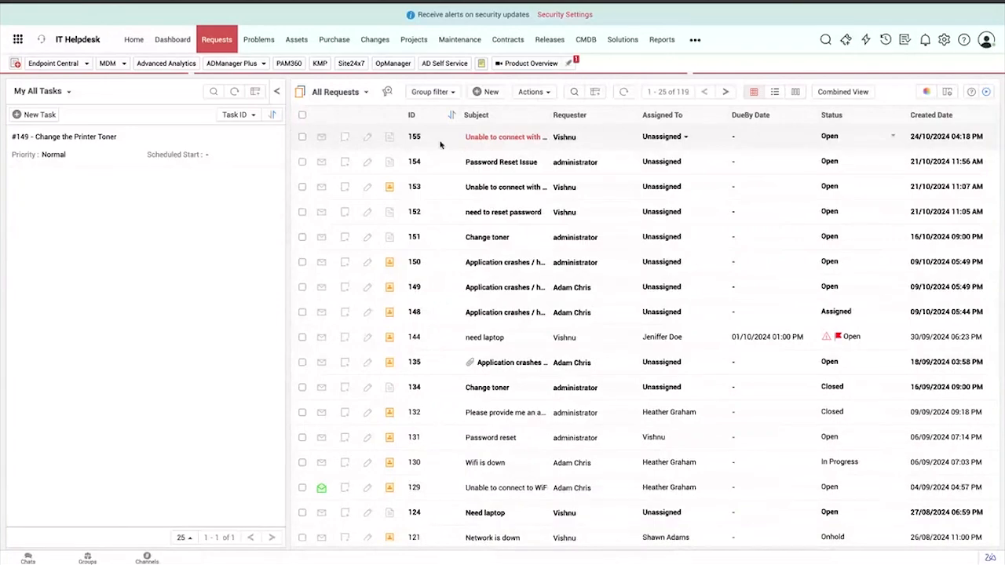
pyautogui.click(490, 139)
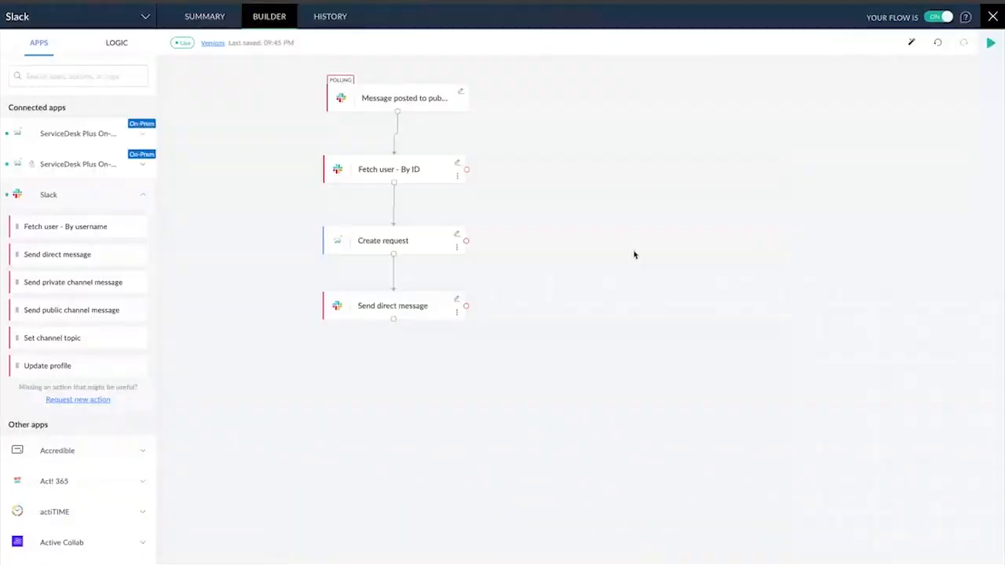
# Back in Zoho Flow, review the Slack flow's task history and execution summary, and close the flow
pyautogui.click(330, 17)
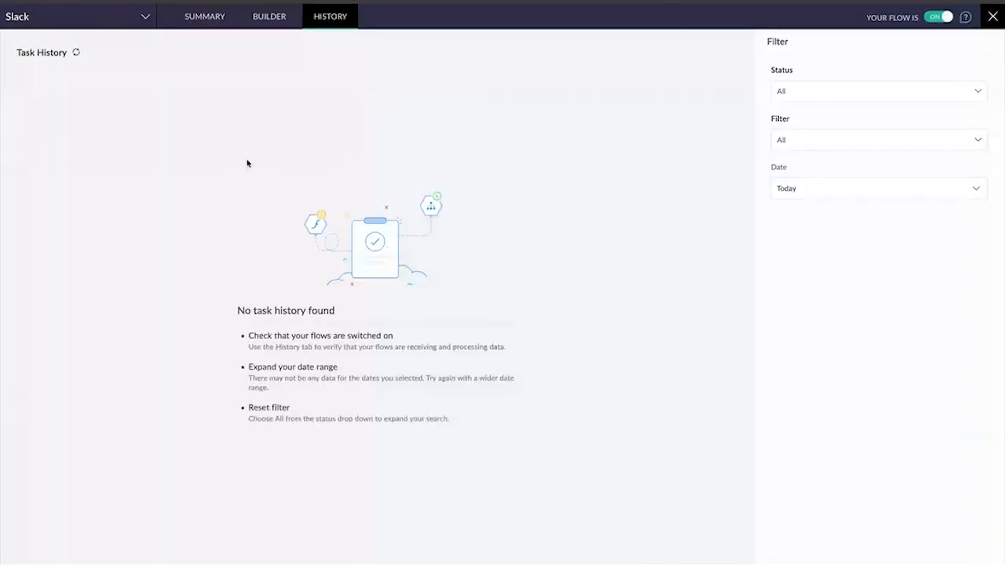
pyautogui.click(211, 26)
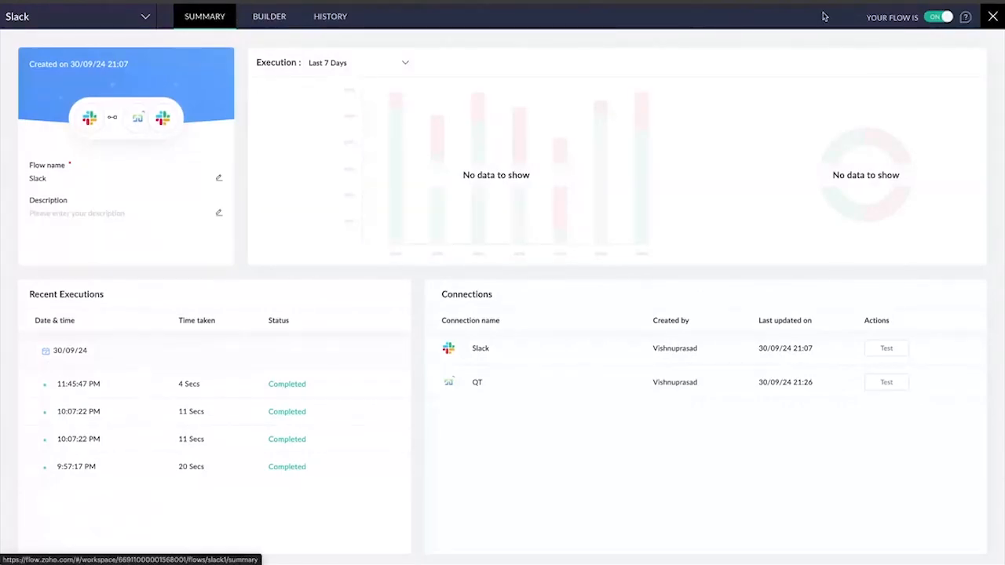
pyautogui.click(994, 17)
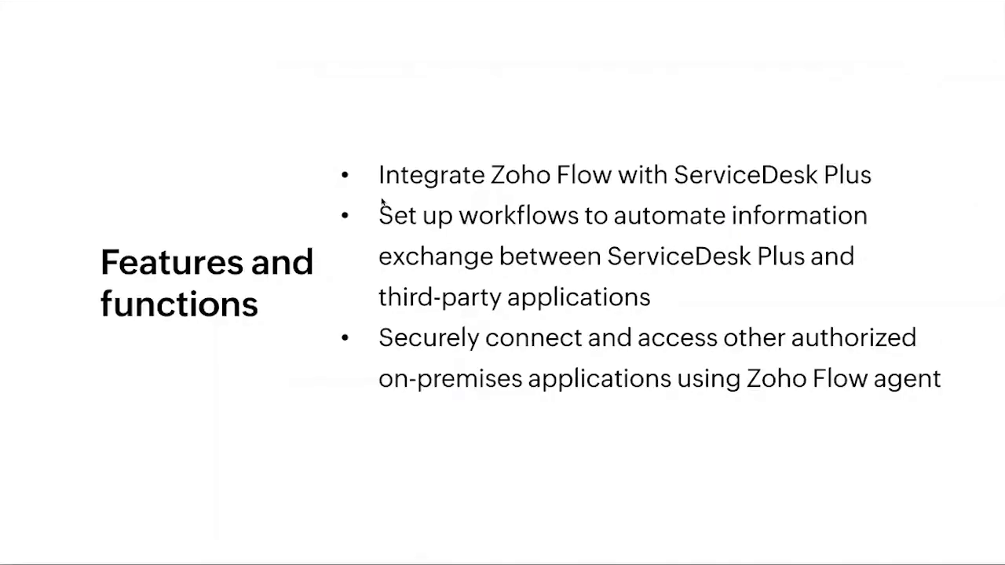
pyautogui.press('Right')
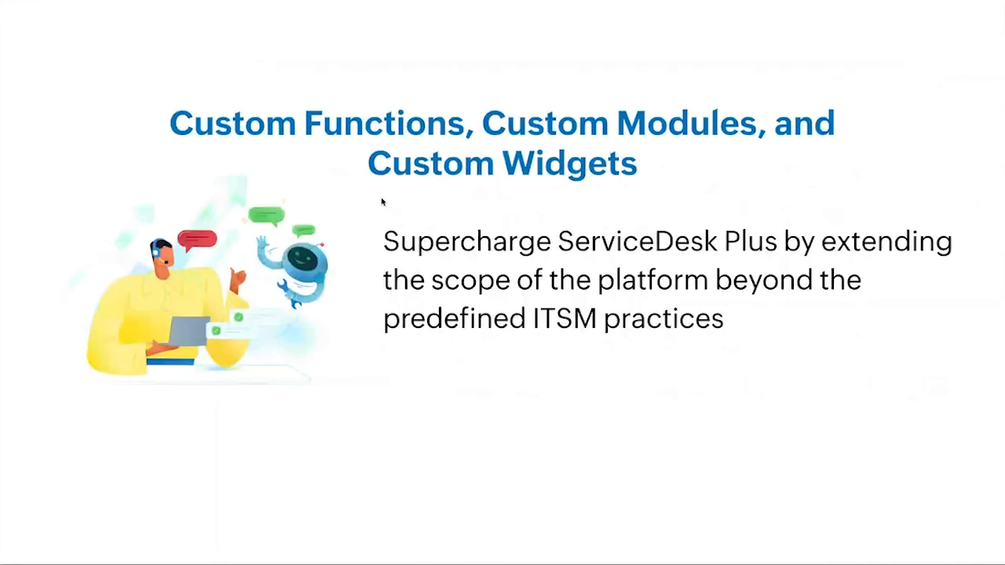
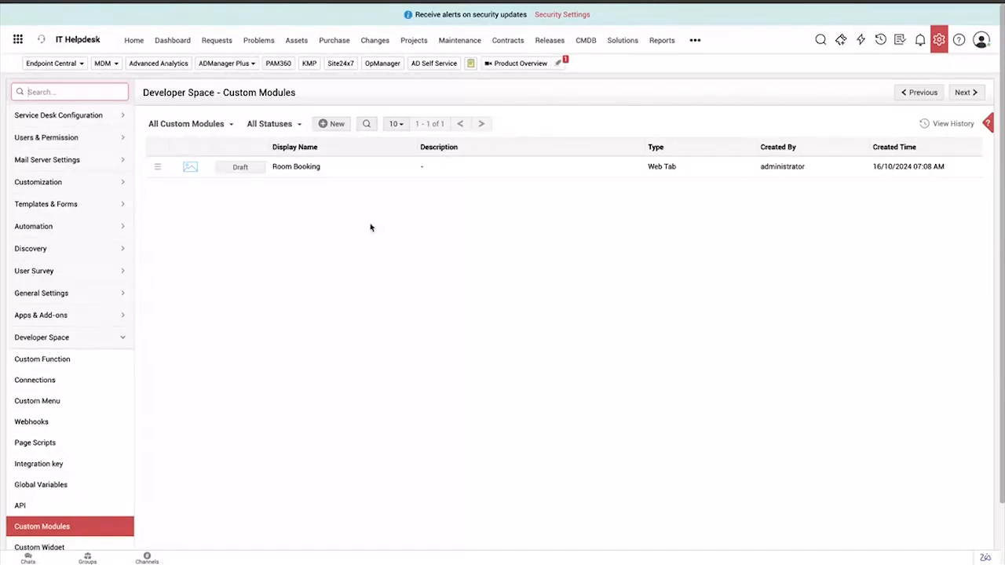
# Start a new custom module and enter Vendor Registration as both its display name and its display plural name
pyautogui.moveTo(224, 92); pyautogui.dragTo(328, 108)
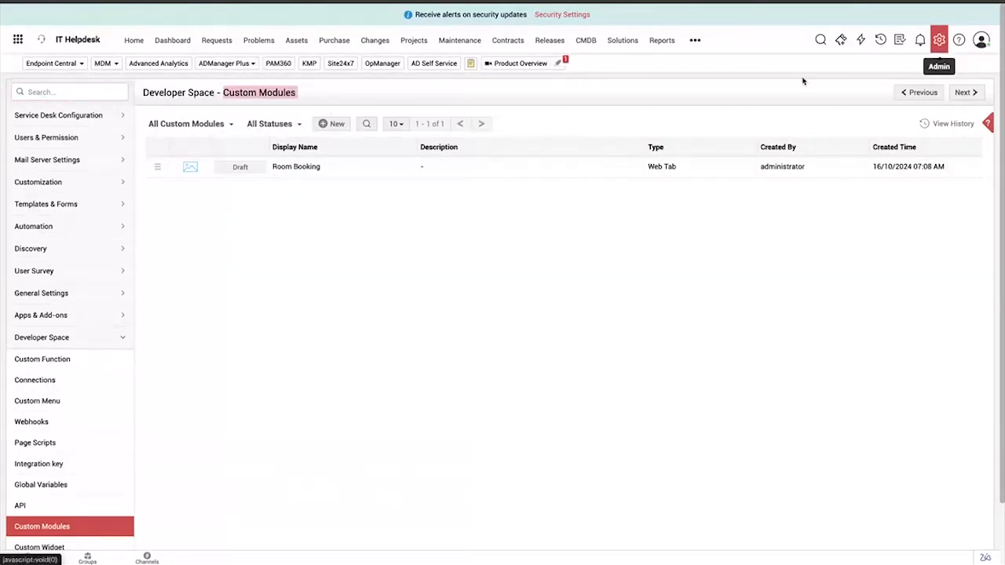
pyautogui.click(343, 125)
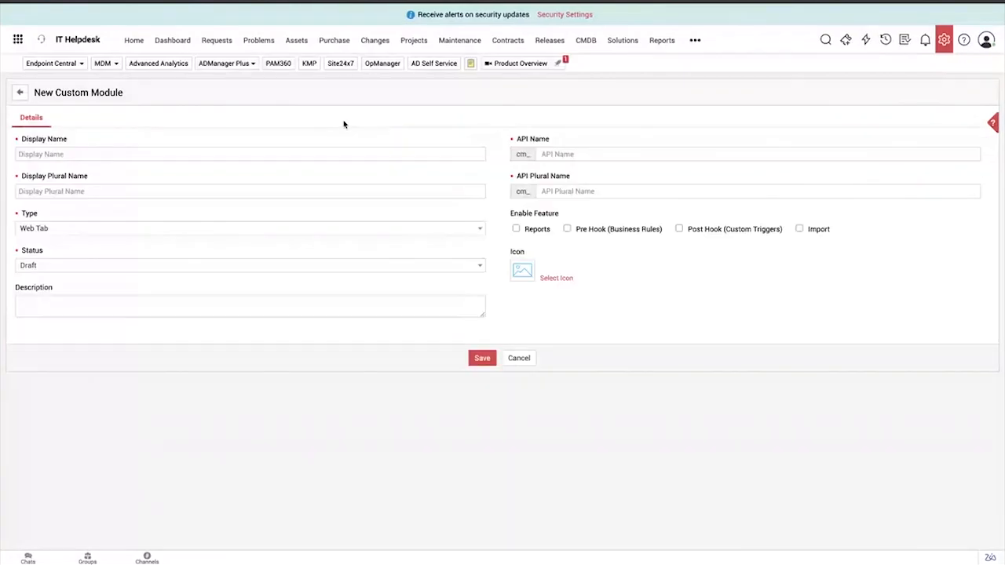
pyautogui.click(180, 155)
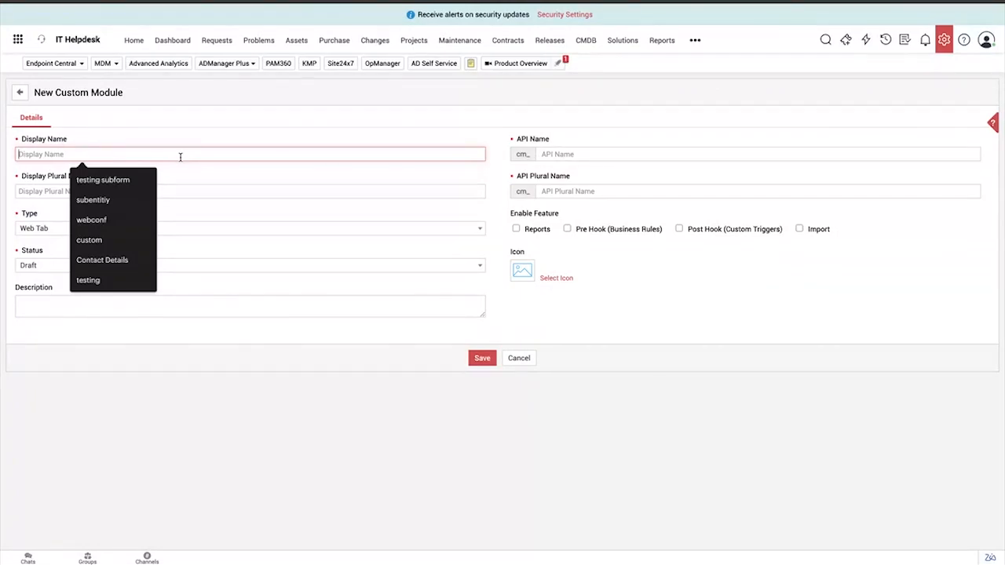
pyautogui.write('Vendor Registration')
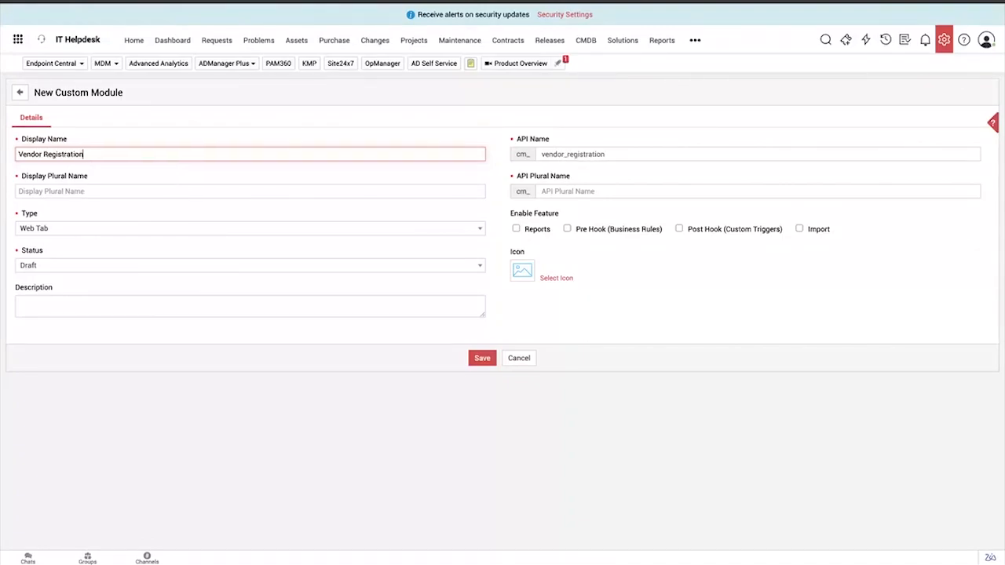
pyautogui.tripleClick(213, 155)
pyautogui.hotkey('ctrl', 'c')
pyautogui.click(139, 197)
pyautogui.hotkey('ctrl', 'v')
pyautogui.click(227, 395)
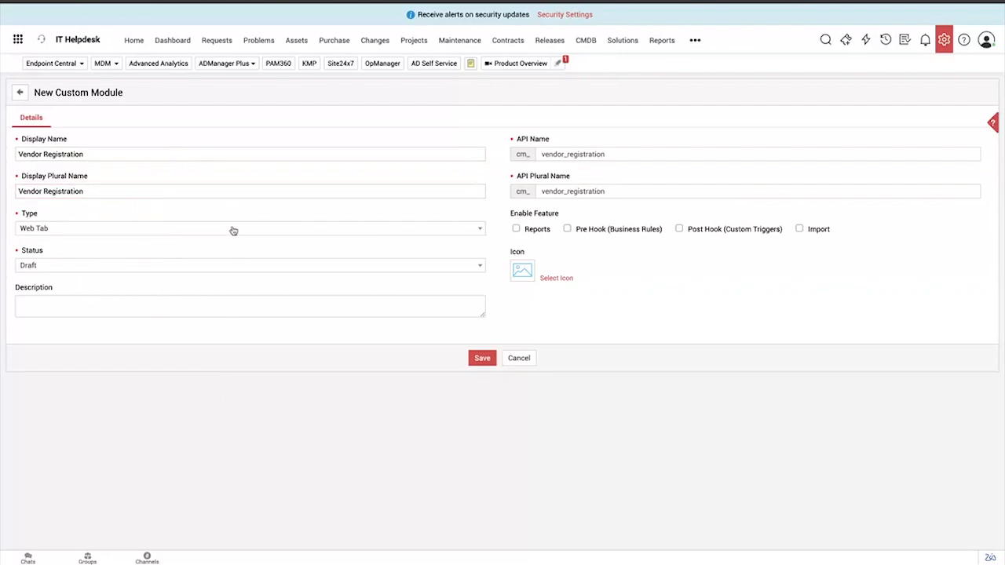
# Set the module type to Web Tab, enable Reports, Pre Hook, Post Hook and Import, and save the module
pyautogui.click(233, 230)
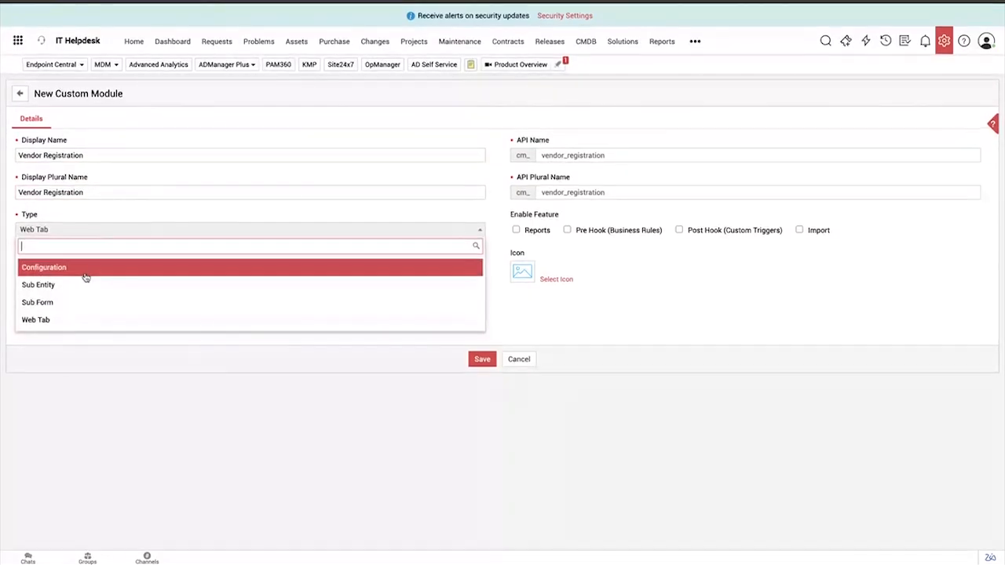
pyautogui.click(59, 321)
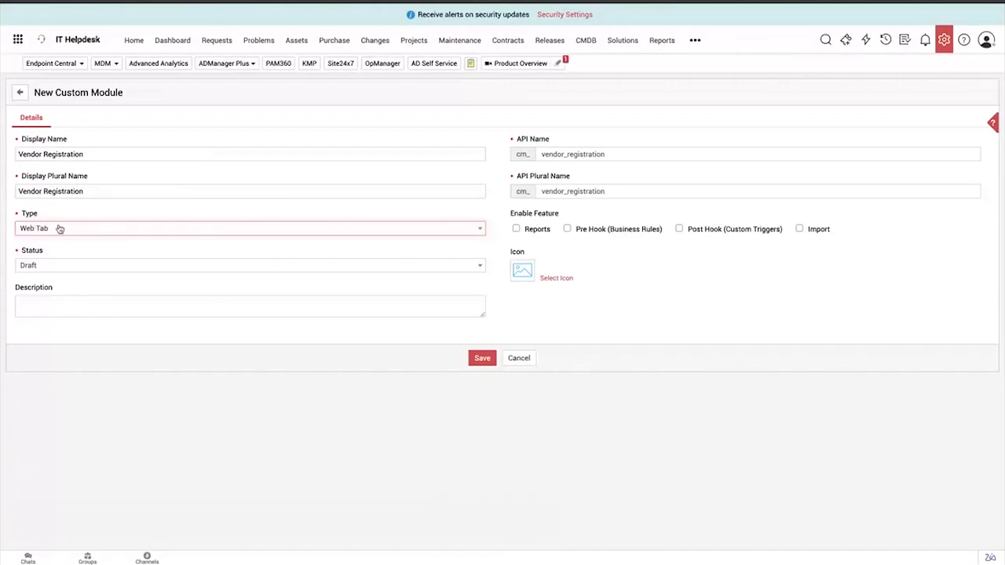
pyautogui.click(531, 230)
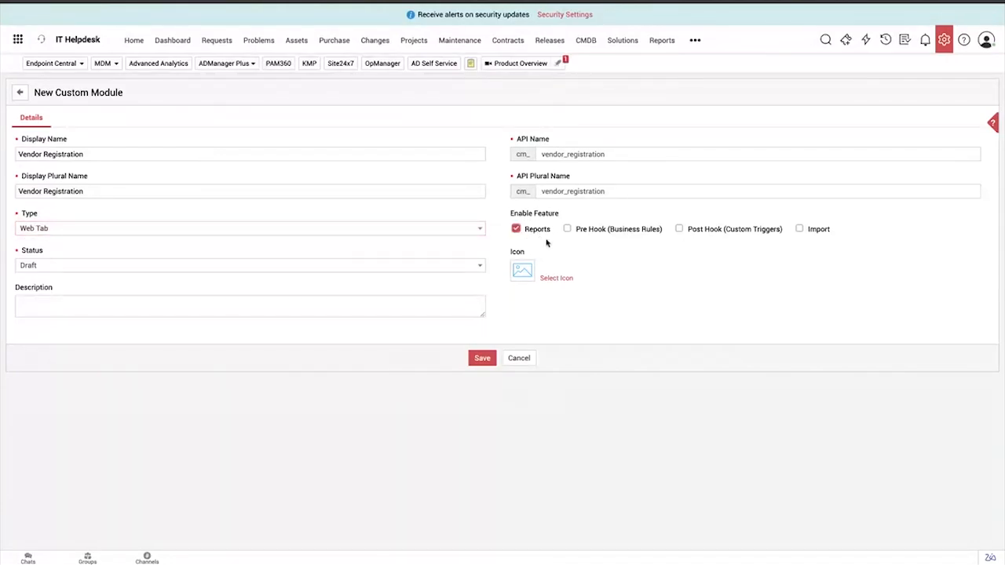
pyautogui.click(602, 231)
pyautogui.click(700, 232)
pyautogui.click(810, 230)
pyautogui.moveTo(505, 249); pyautogui.dragTo(575, 279)
pyautogui.click(611, 306)
pyautogui.click(482, 360)
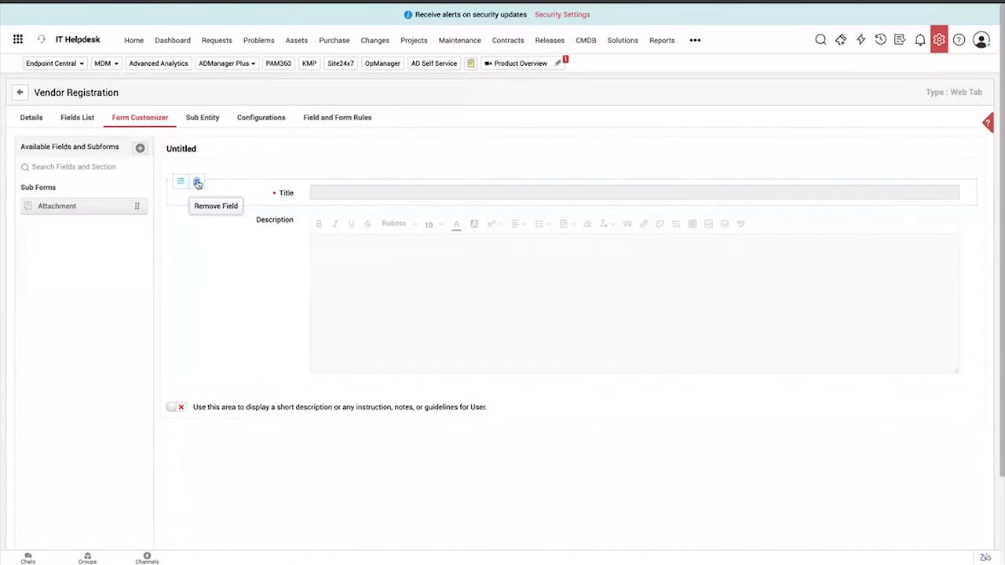
# Remove the Title and Description fields from the Vendor Registration form and place Title back on it
pyautogui.click(197, 182)
pyautogui.click(197, 182)
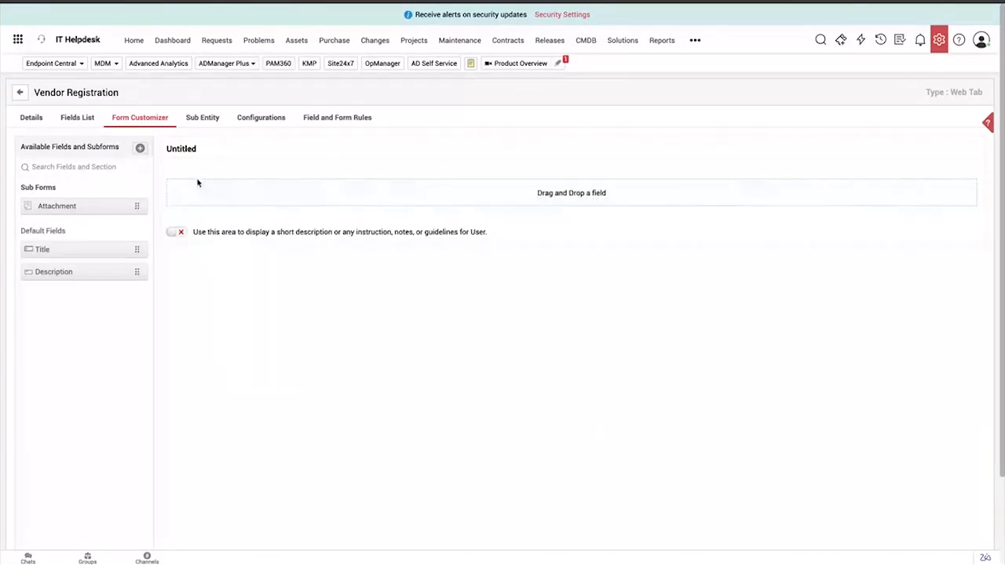
pyautogui.moveTo(76, 249); pyautogui.dragTo(496, 194)
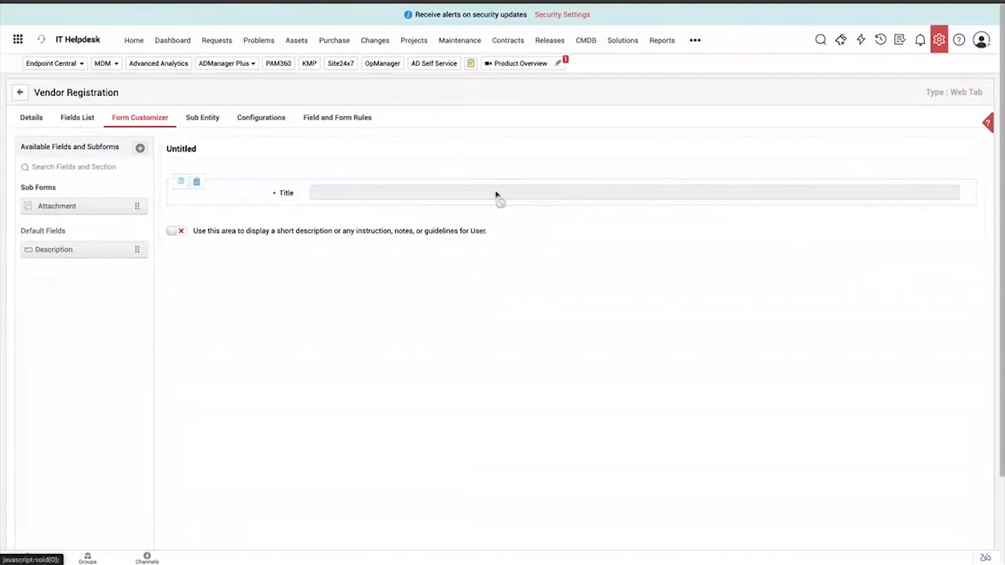
# Show the new field types, try a double-column section below the Title field, and remove that section
pyautogui.click(140, 150)
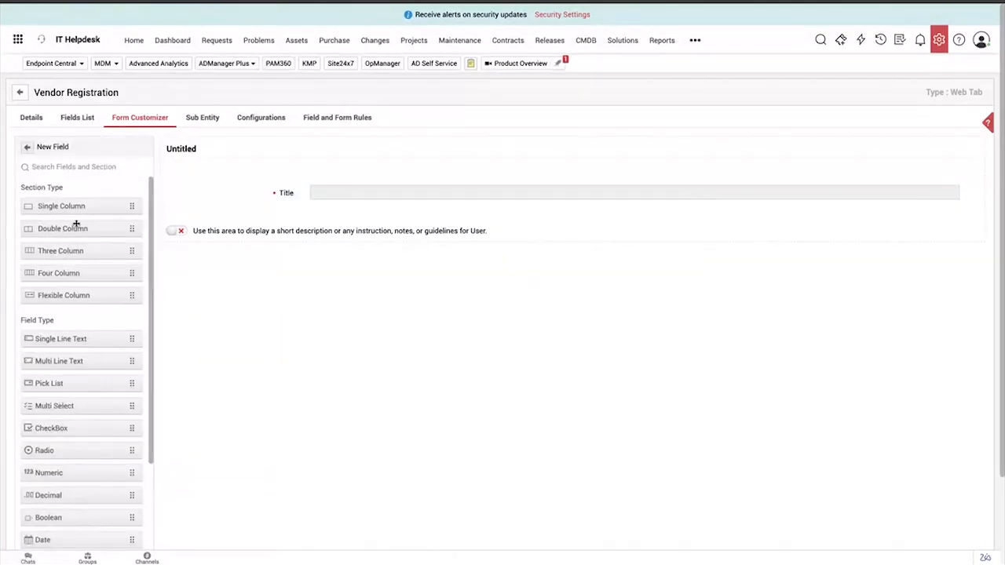
pyautogui.moveTo(76, 228); pyautogui.dragTo(551, 237)
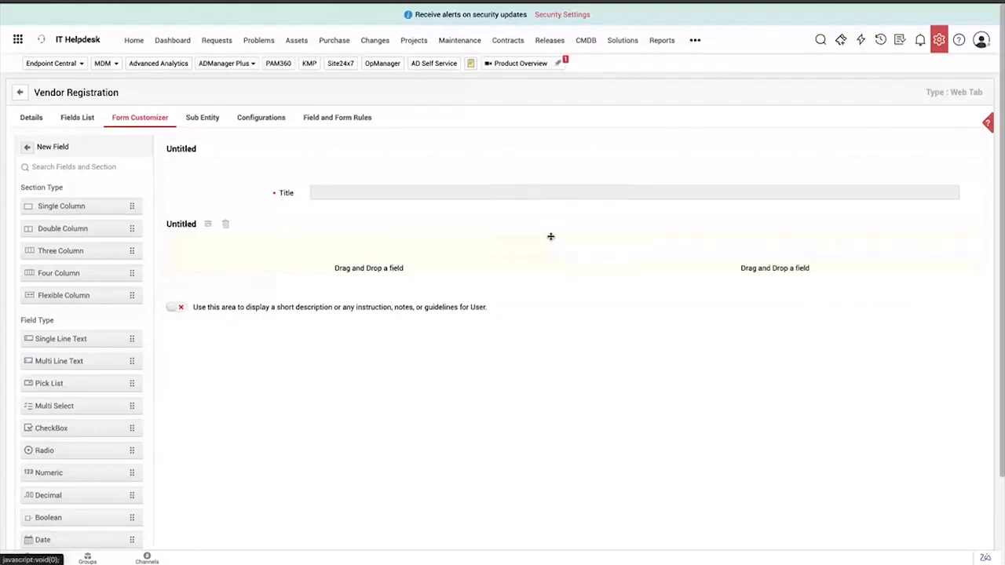
pyautogui.click(225, 225)
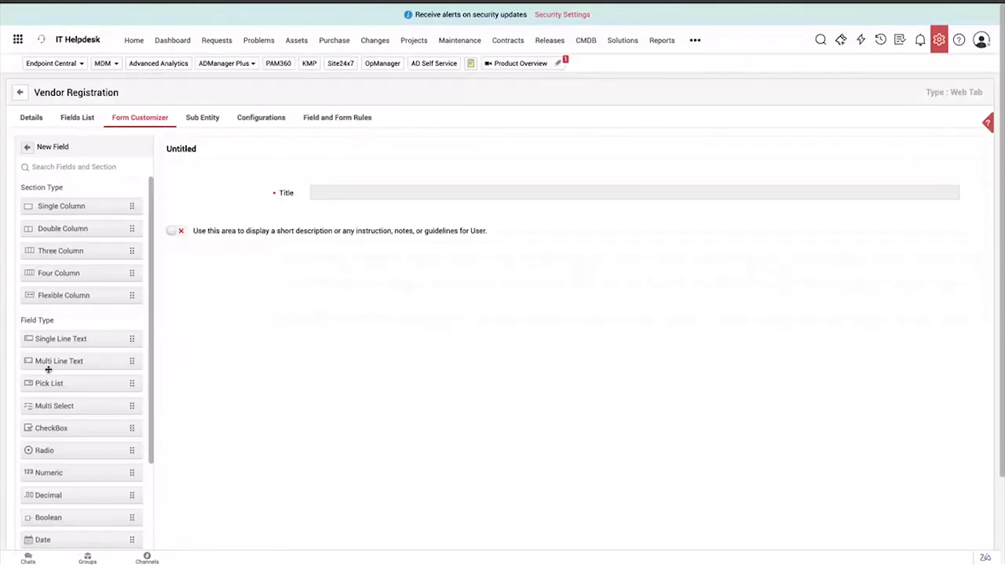
# Place a Pick List field below Title and name it Department
pyautogui.scroll(-3, 48, 369)
pyautogui.moveTo(67, 253); pyautogui.dragTo(407, 200)
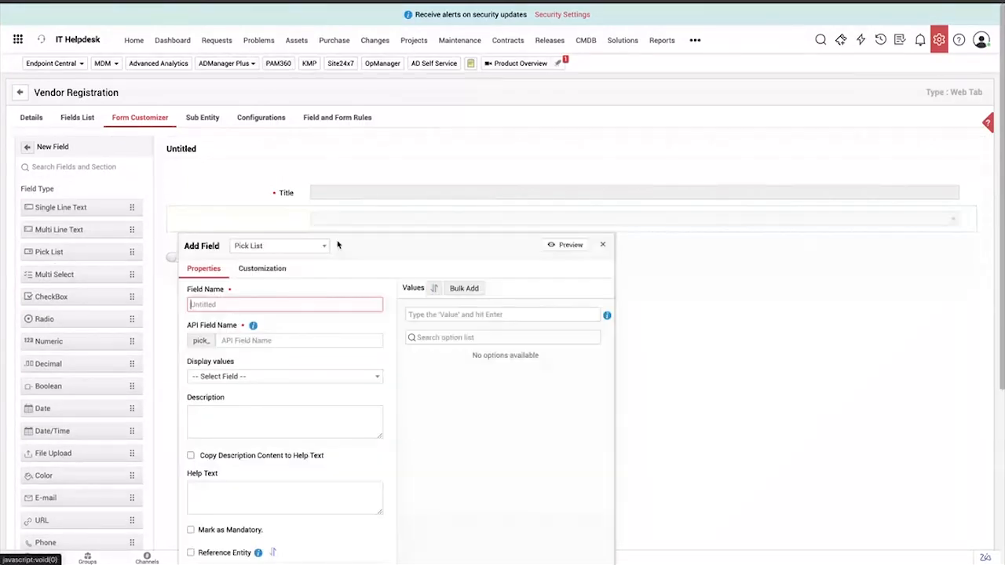
pyautogui.write('Department')
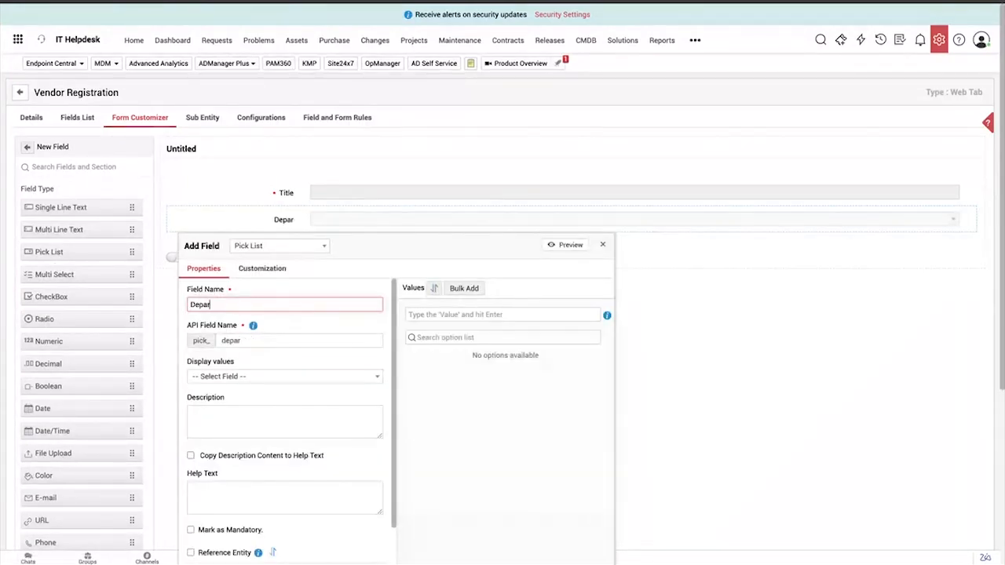
# Look through the Department field's properties and its bulk option entry, and return to the field's properties
pyautogui.scroll(-2, 312, 382)
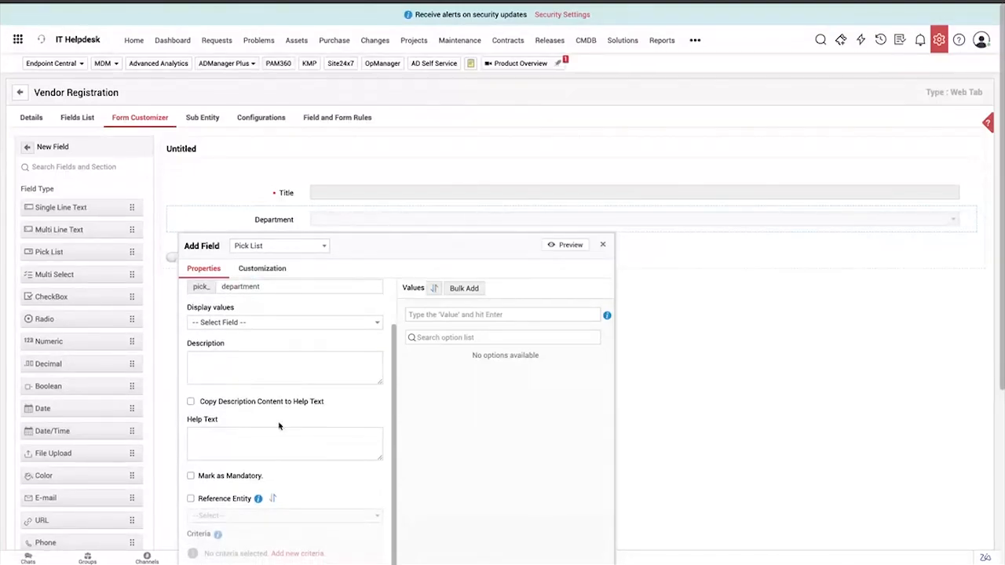
pyautogui.scroll(2, 288, 347)
pyautogui.scroll(-2, 288, 348)
pyautogui.scroll(-4, 311, 382)
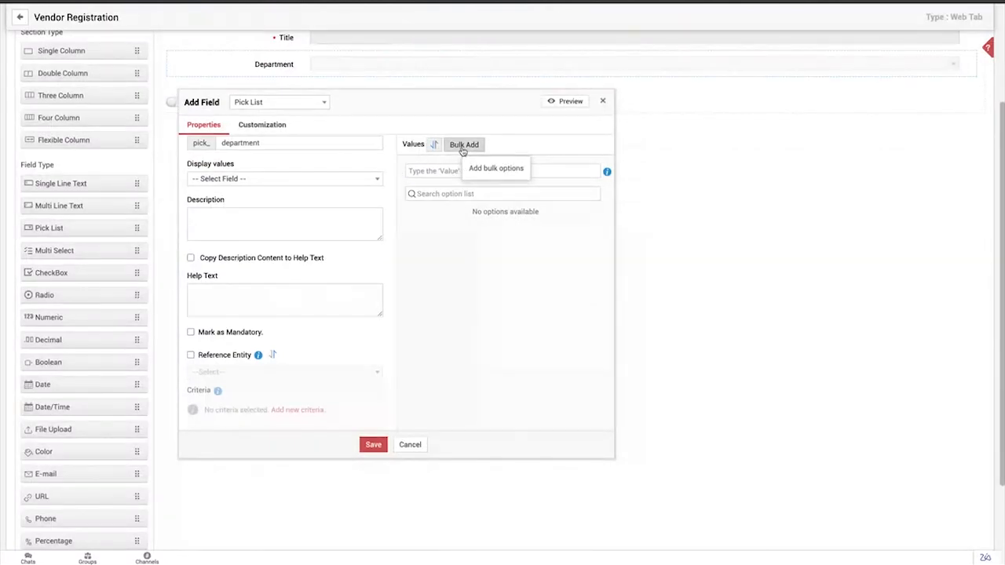
pyautogui.click(464, 145)
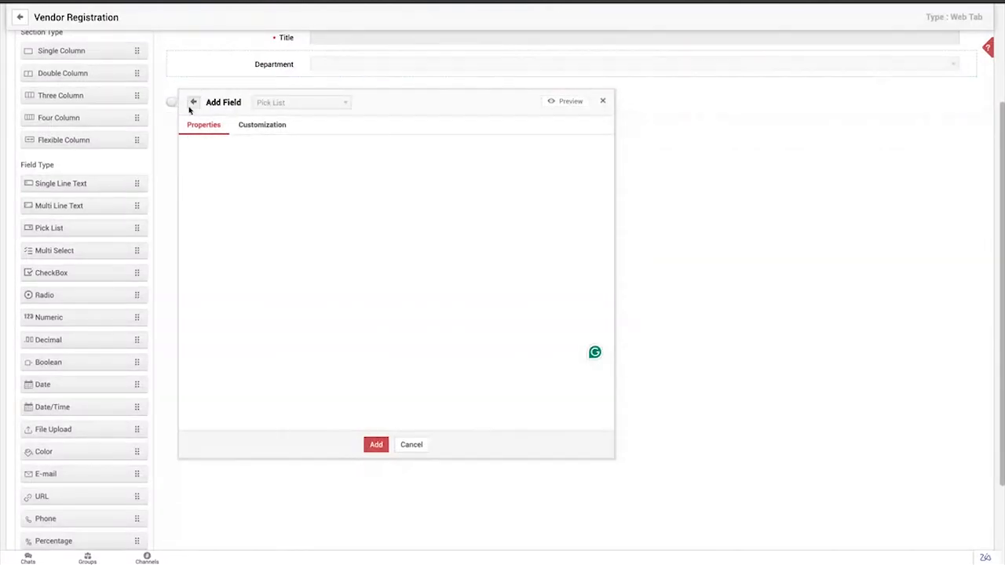
pyautogui.click(193, 102)
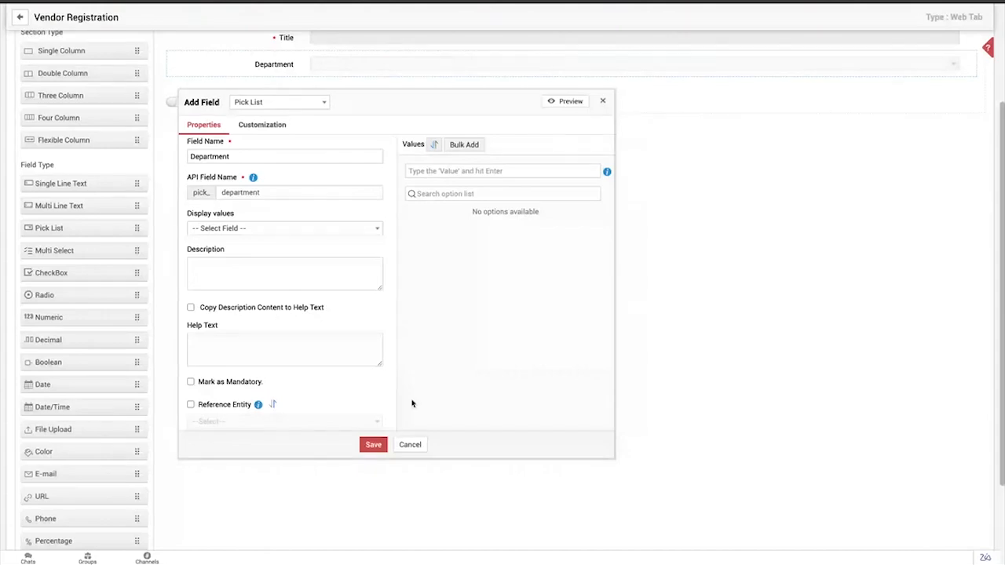
# Enable Reference Entity for the pick list with Department as the entity, and save the field
pyautogui.scroll(-2, 408, 404)
pyautogui.scroll(-1, 319, 215)
pyautogui.scroll(-1, 320, 215)
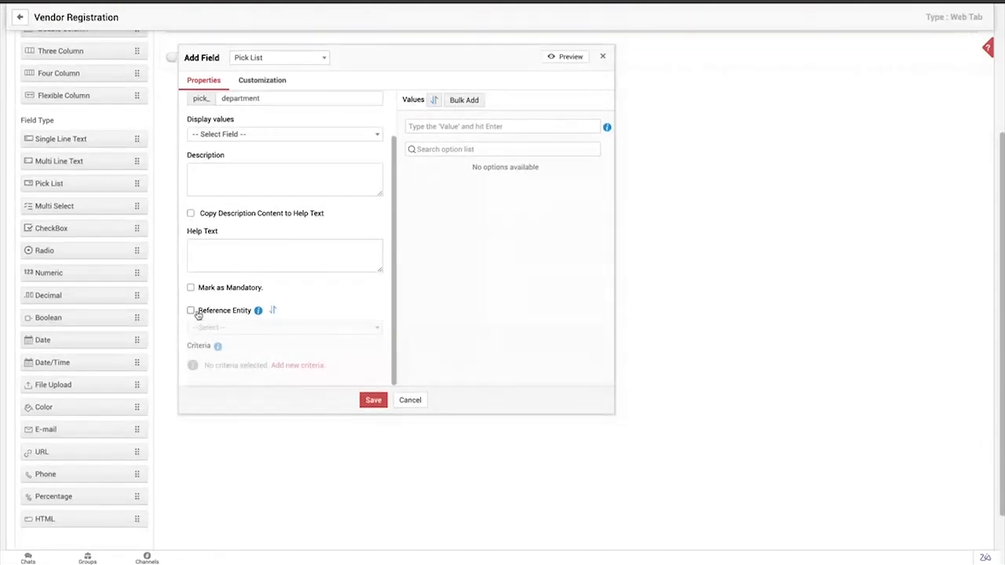
pyautogui.moveTo(209, 314); pyautogui.dragTo(253, 316)
pyautogui.click(191, 311)
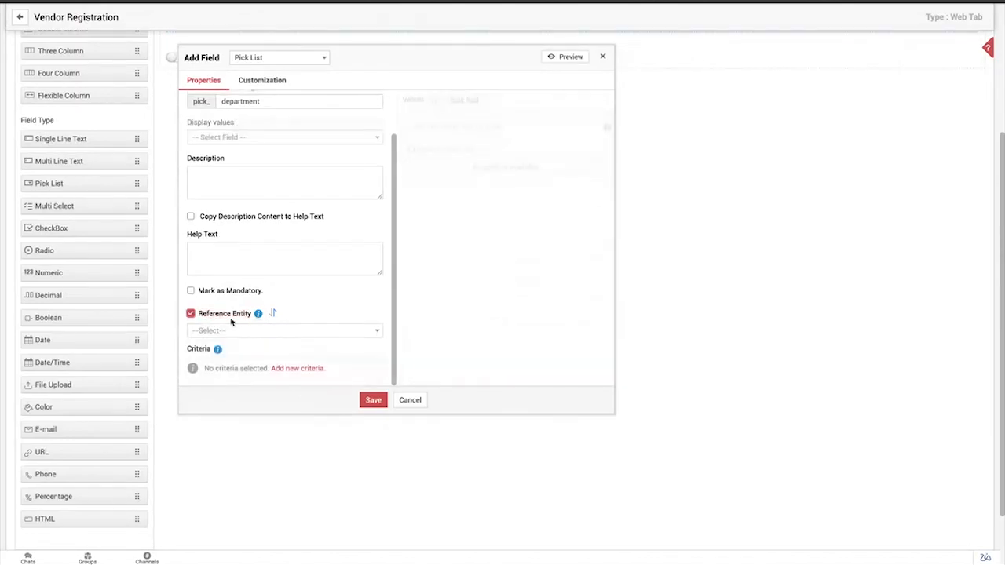
pyautogui.click(227, 333)
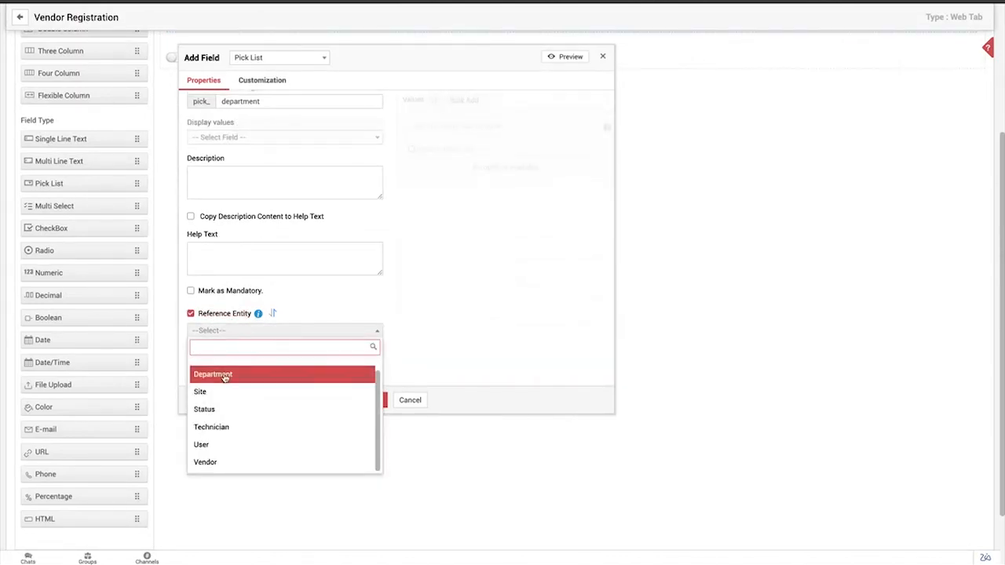
pyautogui.click(226, 374)
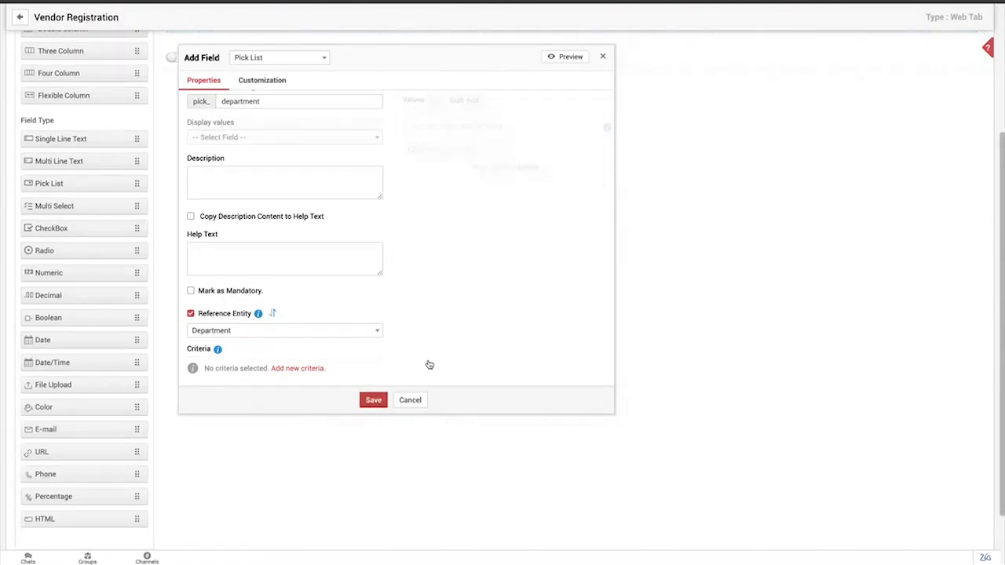
pyautogui.click(383, 400)
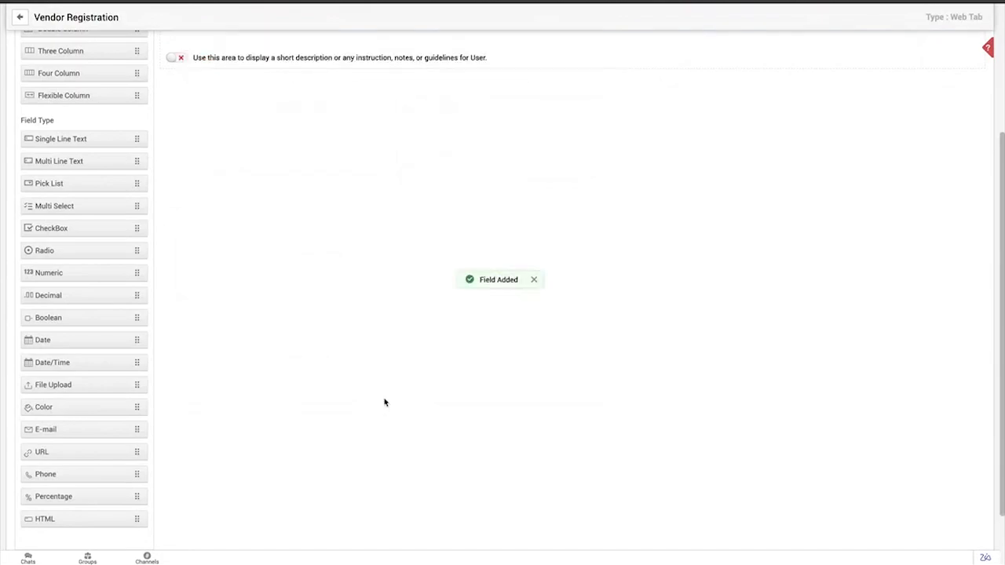
# Change the untitled form section containing Title and Department to a Double Column layout
pyautogui.scroll(3, 383, 401)
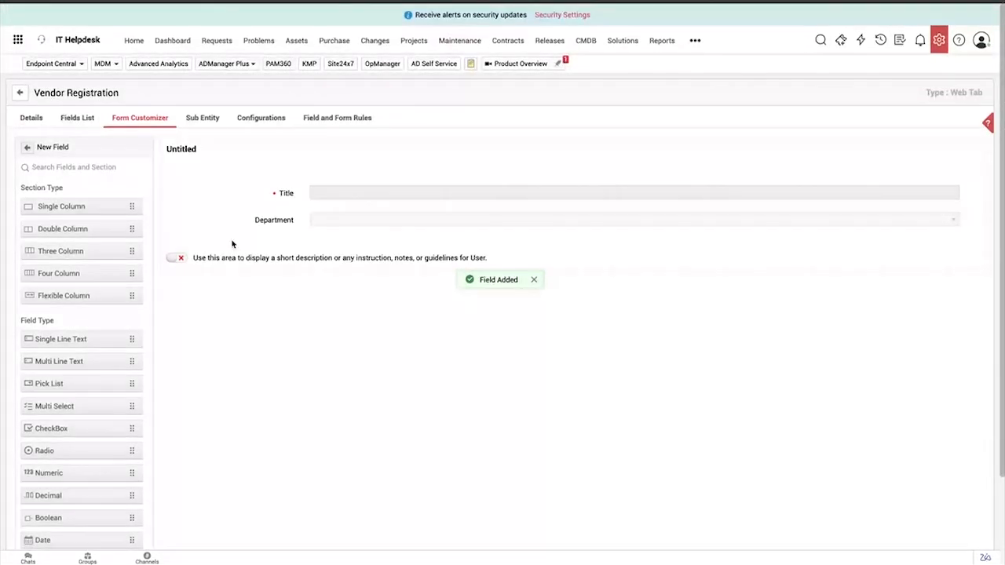
pyautogui.click(208, 151)
pyautogui.click(275, 189)
pyautogui.click(259, 240)
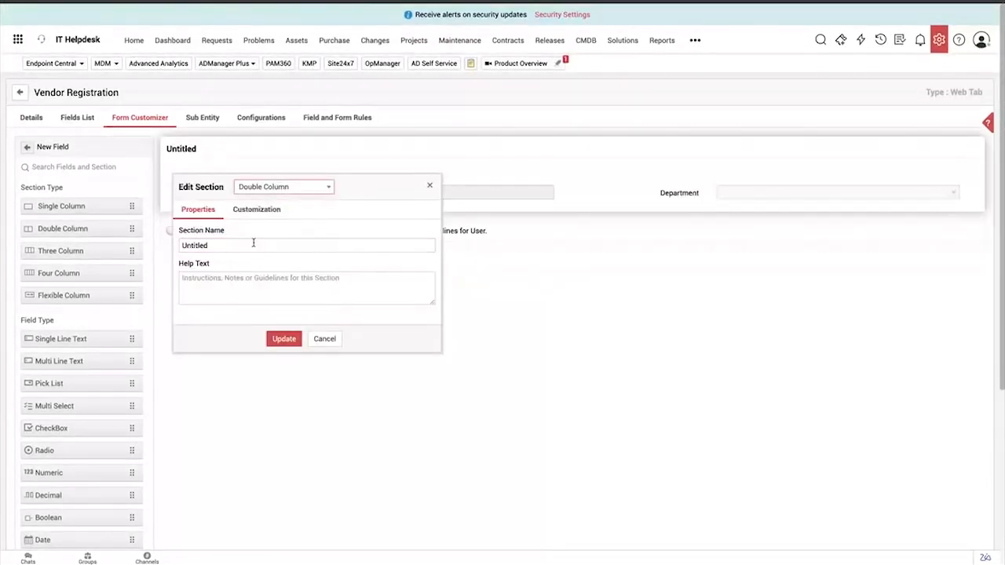
pyautogui.click(277, 337)
# Add a Single Line Text field named "Vendor Name:" above Title, mark it as the primary field, and save it
pyautogui.scroll(-1, 31, 314)
pyautogui.moveTo(54, 303); pyautogui.dragTo(308, 190)
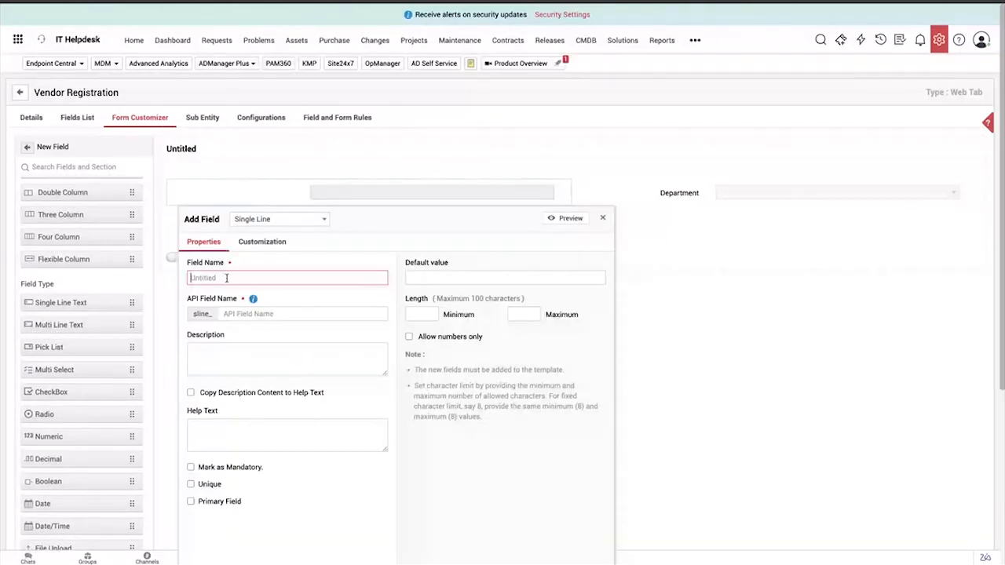
pyautogui.write('Vendor Name:')
pyautogui.scroll(-4, 343, 353)
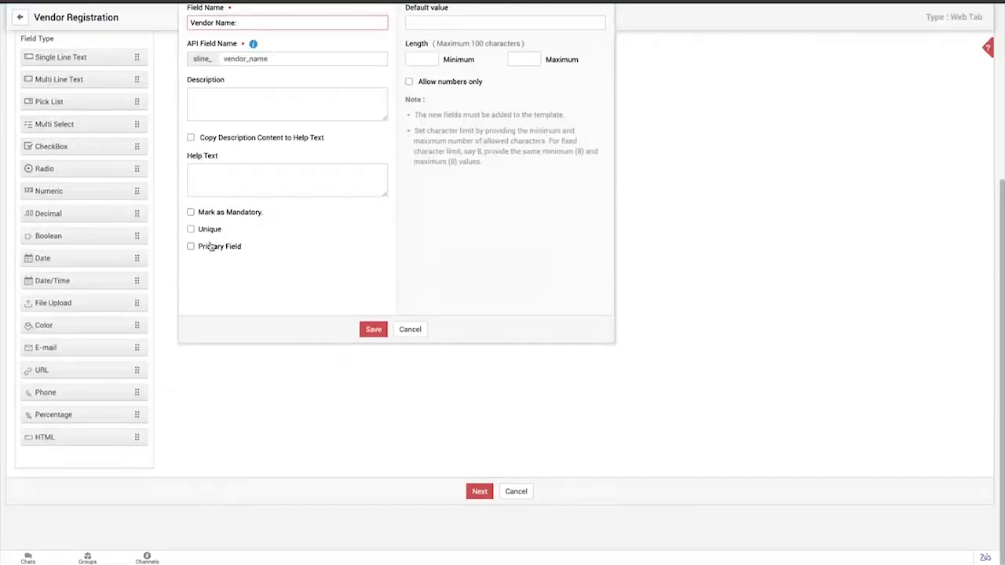
pyautogui.click(211, 246)
pyautogui.click(493, 305)
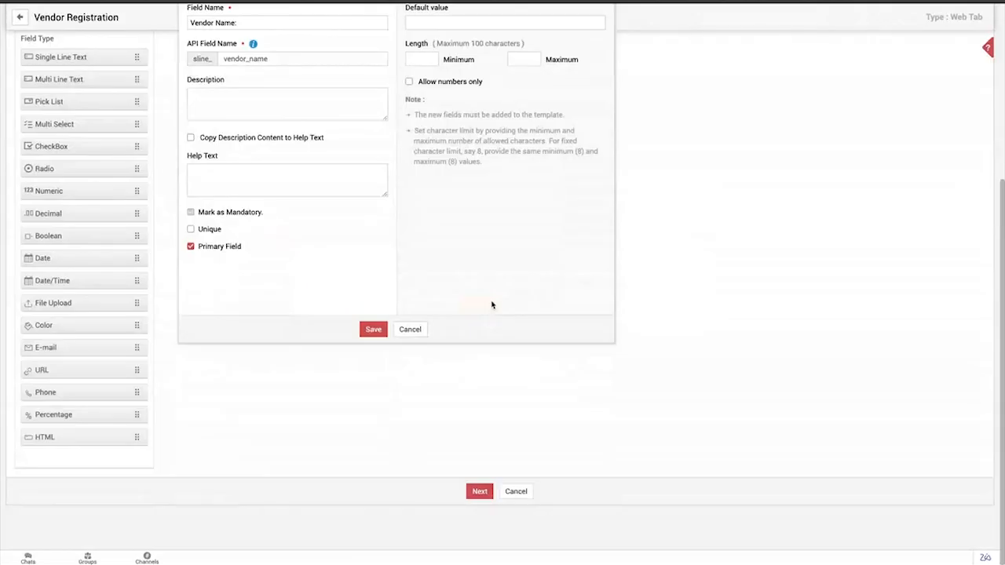
pyautogui.click(373, 329)
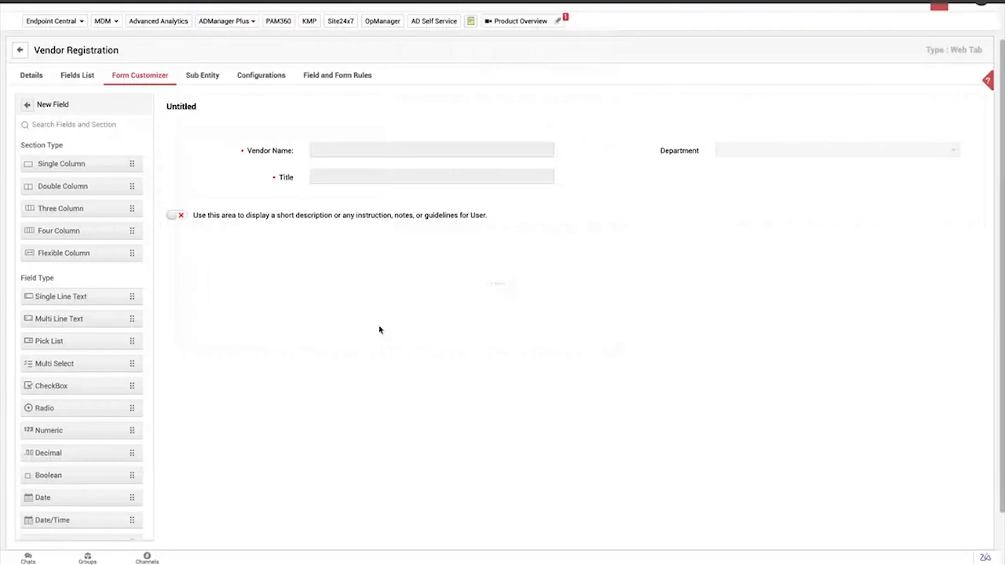
# Add a Date field named "Choose the In Date" below Vendor Name and save it
pyautogui.scroll(-2, 95, 303)
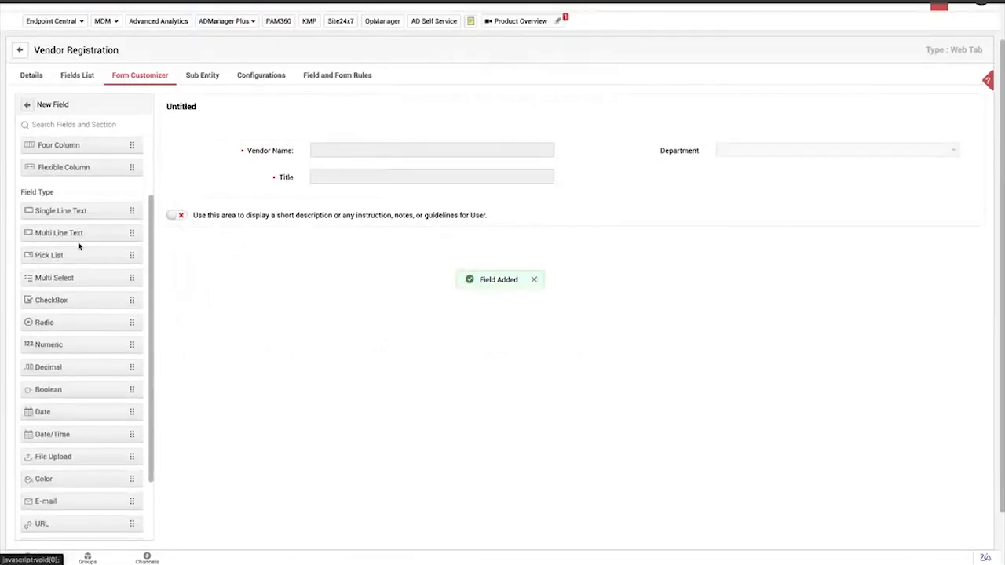
pyautogui.scroll(-1, 72, 395)
pyautogui.moveTo(72, 385); pyautogui.dragTo(390, 175)
pyautogui.write('Choose the In Date')
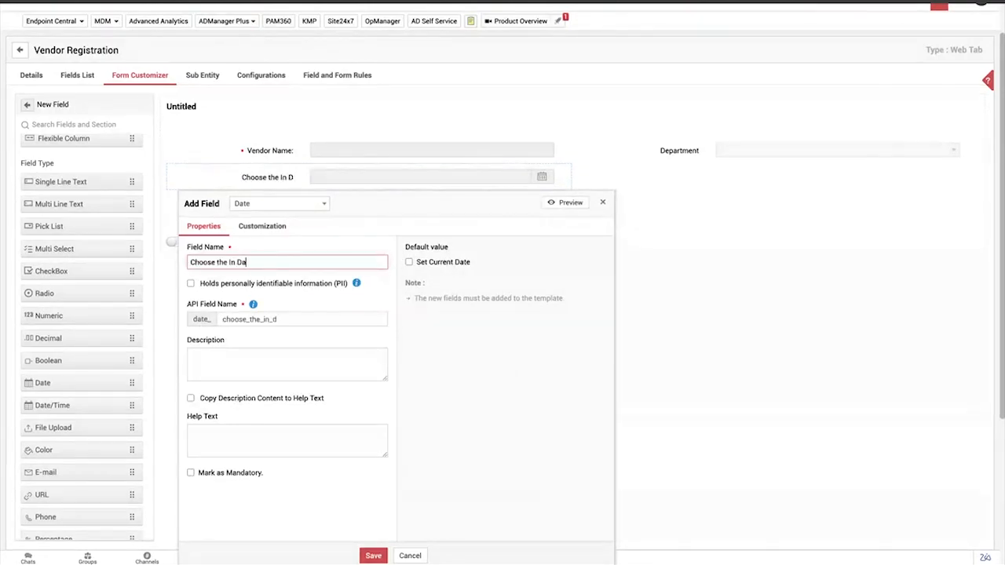
pyautogui.scroll(-2, 253, 303)
pyautogui.click(377, 507)
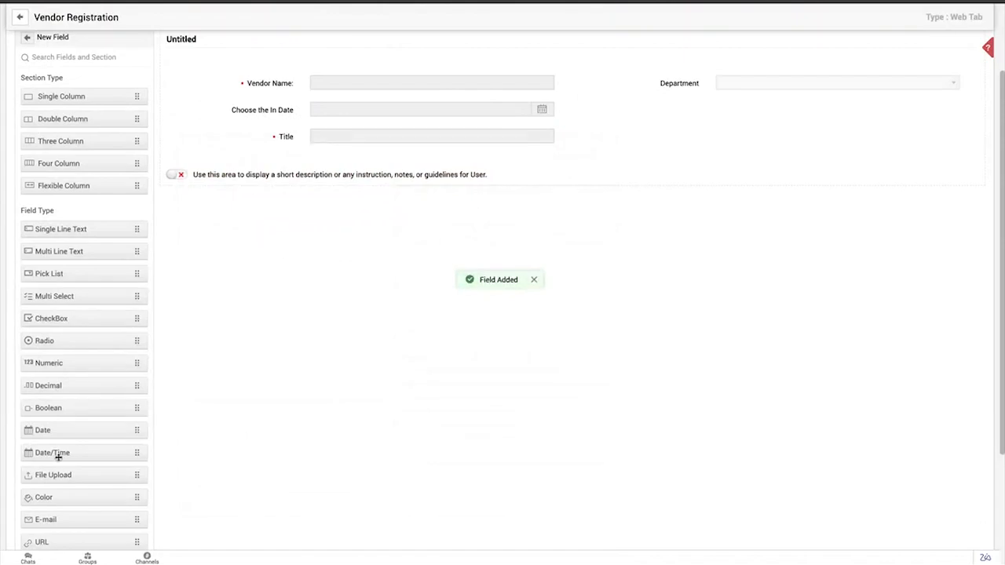
# Add a Date field named "Choose the Out Date" below Department and save it
pyautogui.moveTo(70, 428); pyautogui.dragTo(690, 117)
pyautogui.write('C')
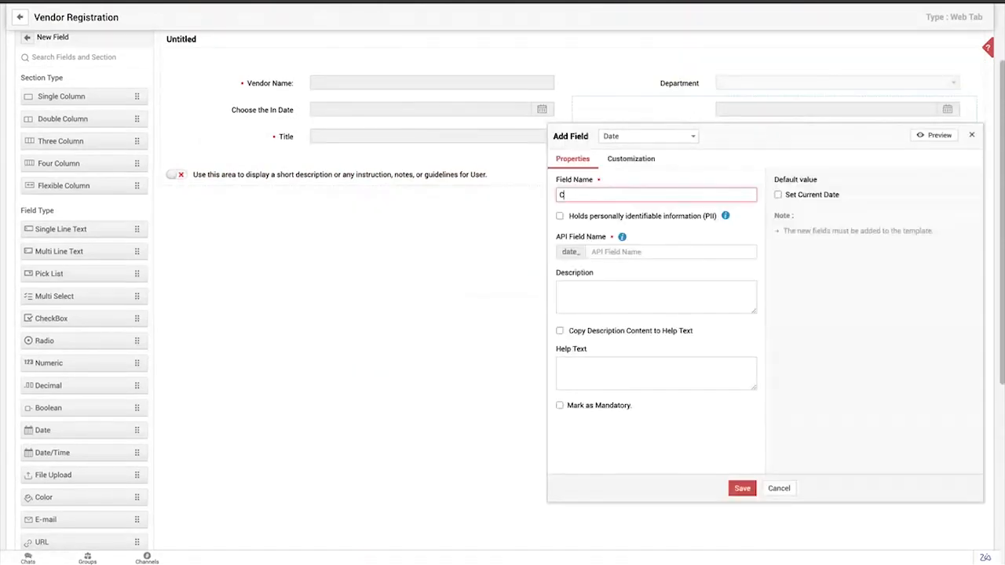
pyautogui.write('hoose the Out Date')
pyautogui.click(742, 489)
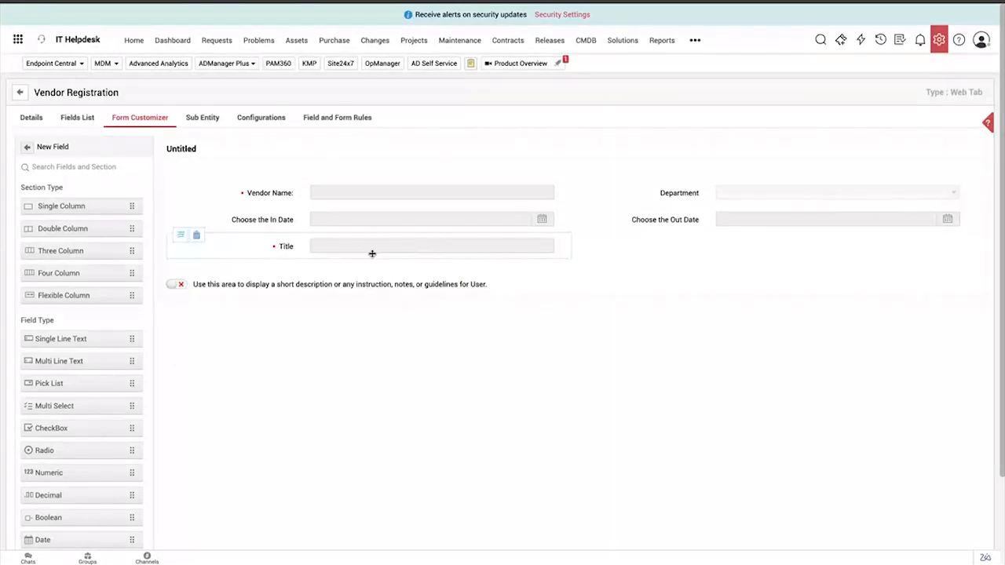
# Add the Comment and Task sub entities to the Vendor Registration module, keeping their default section properties
pyautogui.scroll(-1, 241, 301)
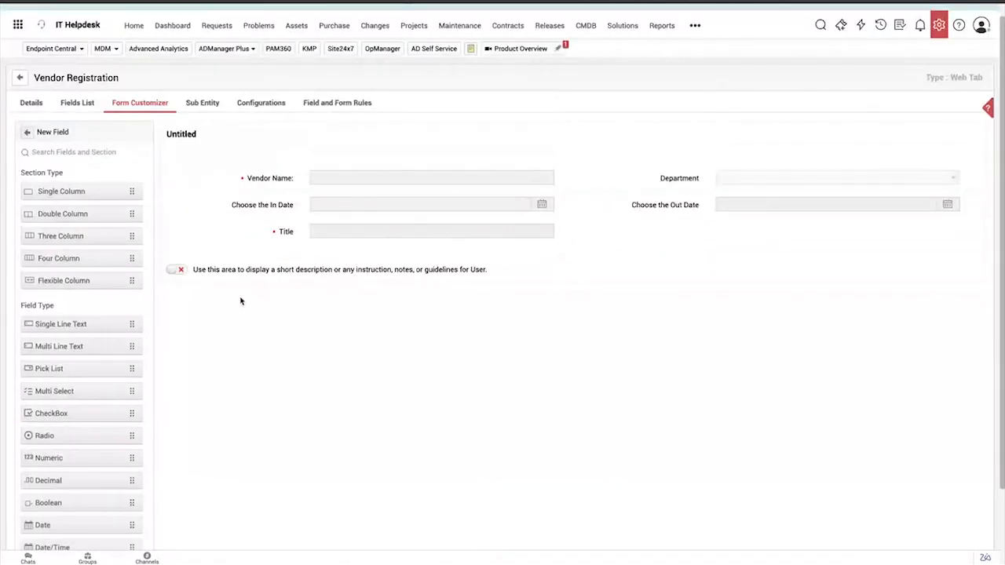
pyautogui.scroll(1, 241, 301)
pyautogui.click(202, 121)
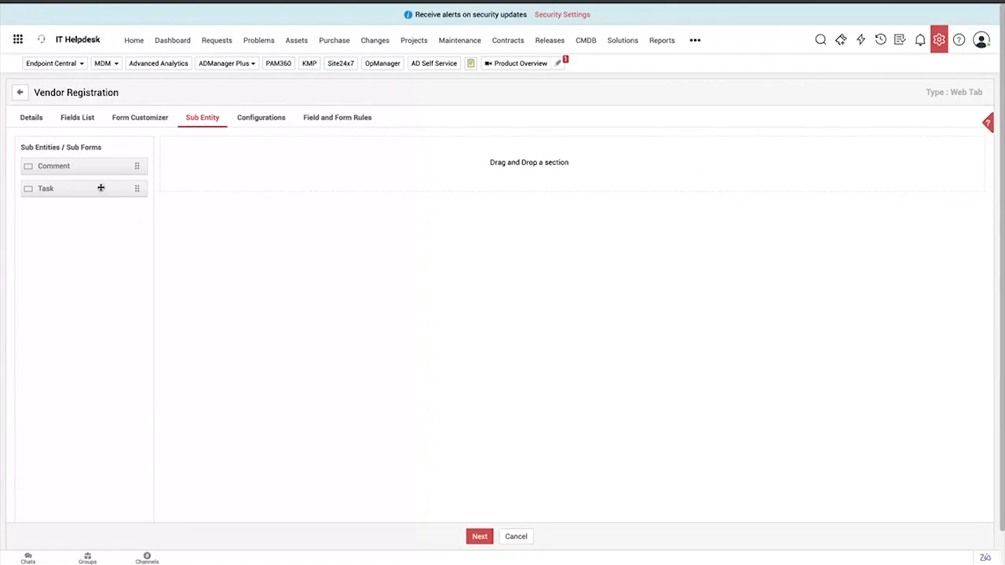
pyautogui.moveTo(86, 169); pyautogui.dragTo(348, 168)
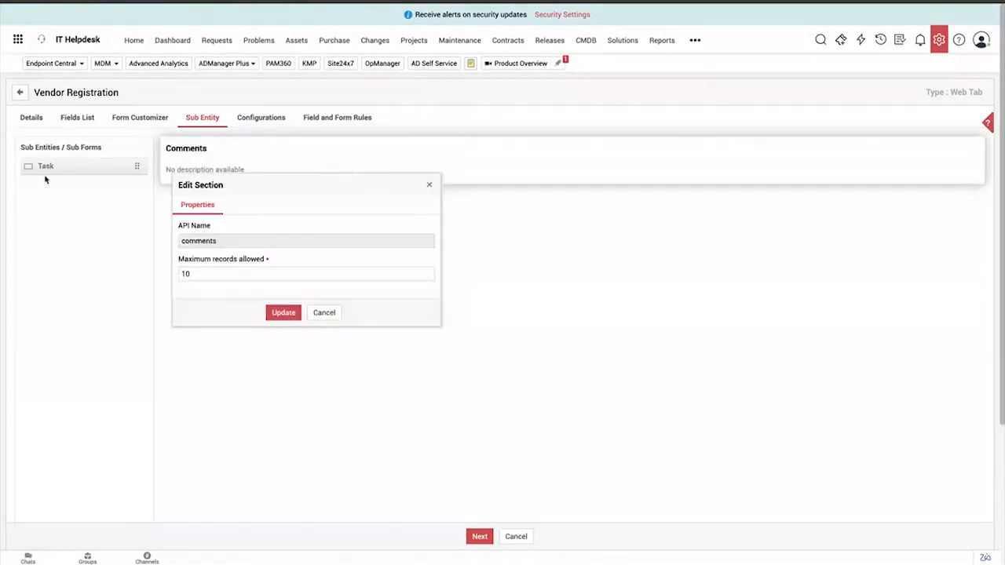
pyautogui.click(284, 313)
pyautogui.moveTo(33, 165); pyautogui.dragTo(280, 205)
pyautogui.click(290, 366)
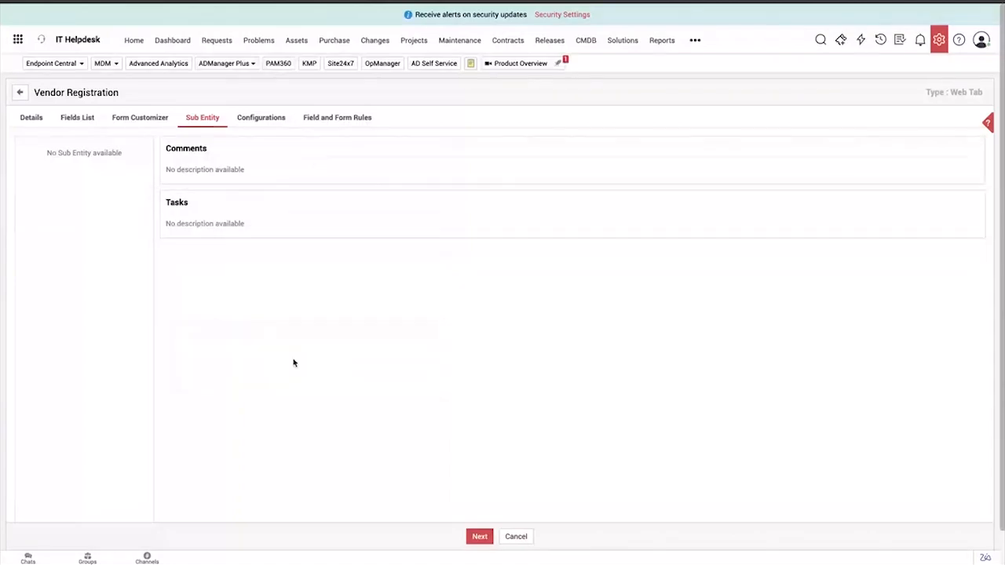
# Configure the module's permissions for all operations on all records with the criterion User Type is User
pyautogui.click(263, 118)
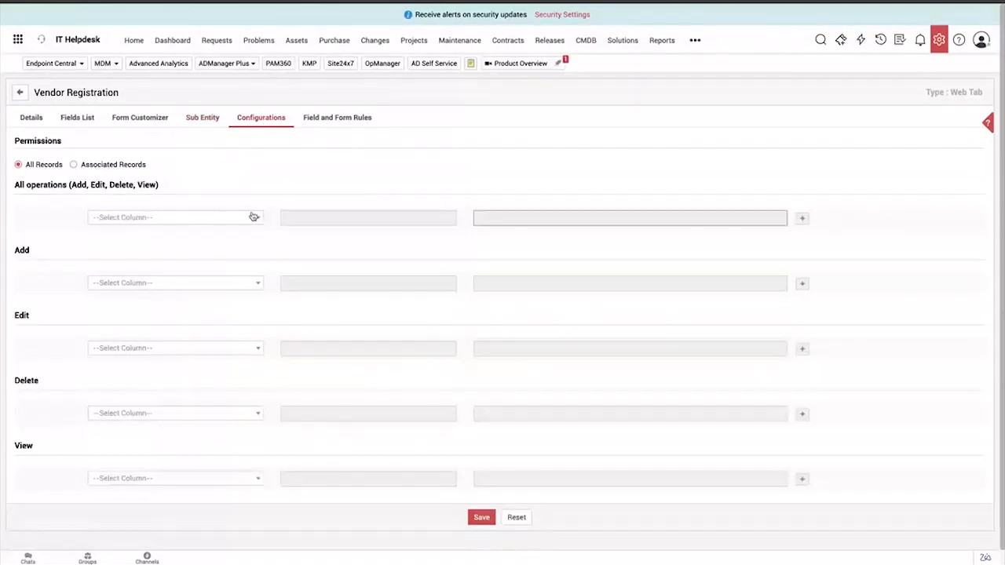
pyautogui.scroll(-1, 251, 215)
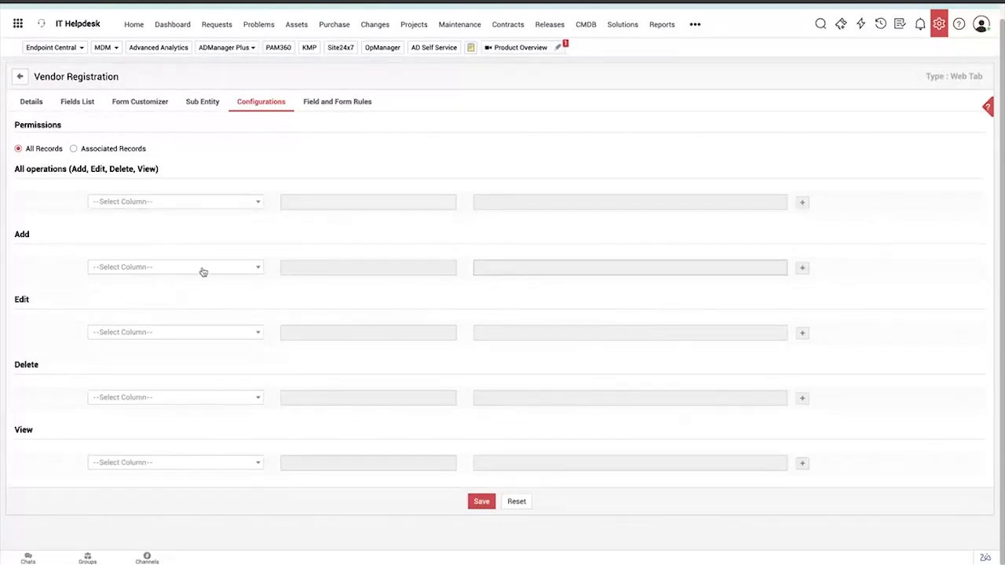
pyautogui.click(180, 203)
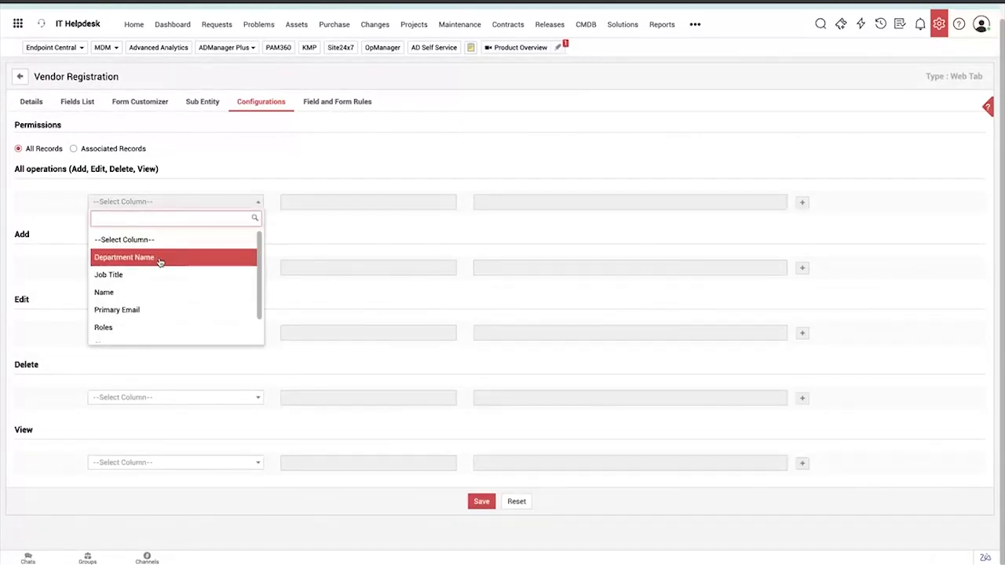
pyautogui.scroll(-1, 160, 262)
pyautogui.scroll(1, 160, 262)
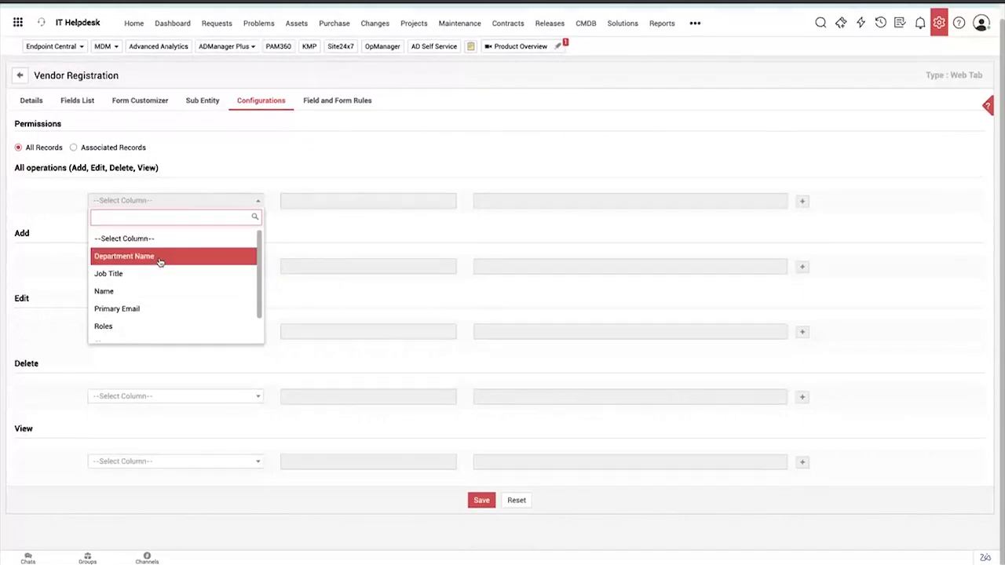
pyautogui.scroll(-1, 148, 290)
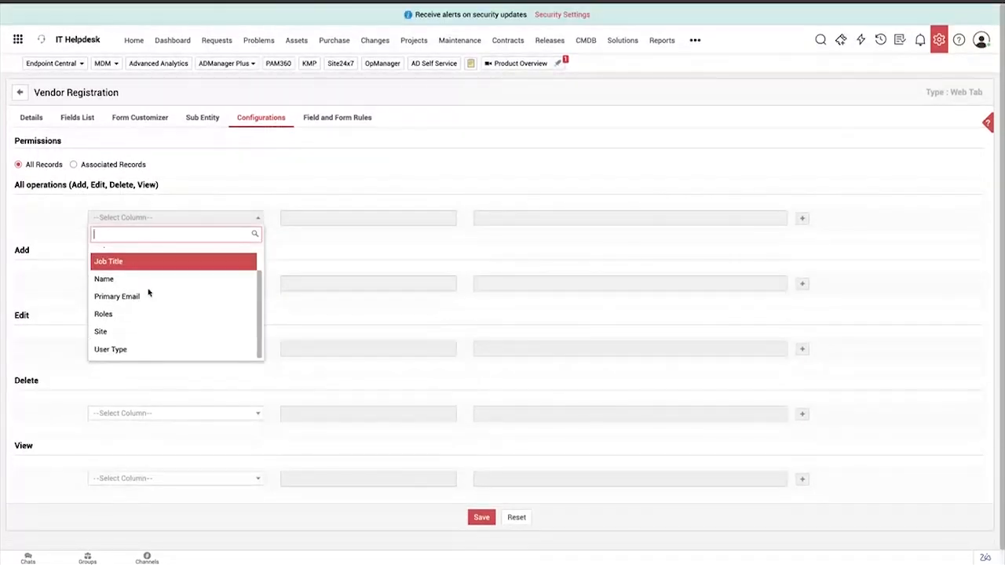
pyautogui.click(124, 350)
pyautogui.click(298, 272)
pyautogui.click(500, 254)
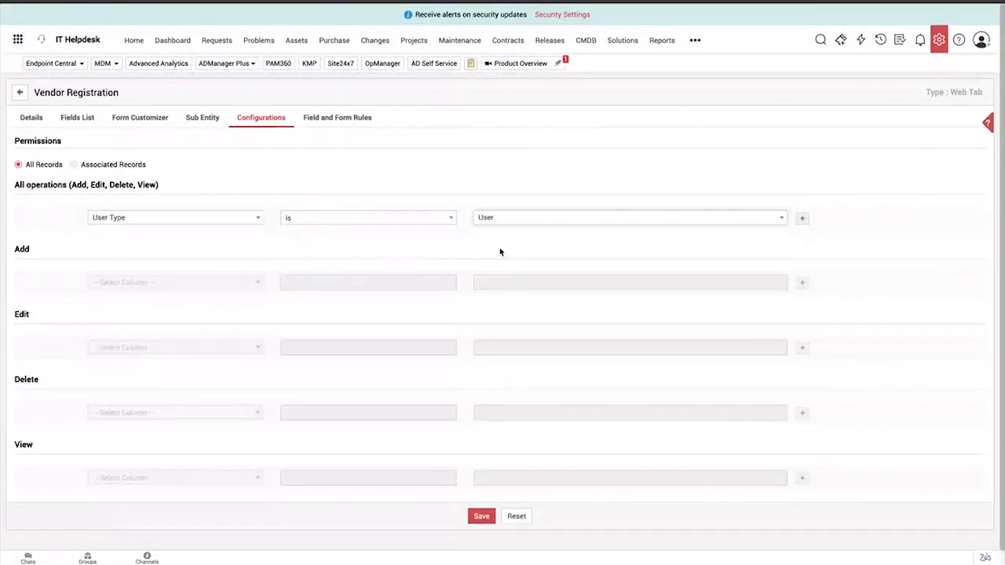
# Add a second all-operations criterion, AND User Type is Technician, and save the permissions
pyautogui.click(802, 218)
pyautogui.click(237, 247)
pyautogui.click(125, 384)
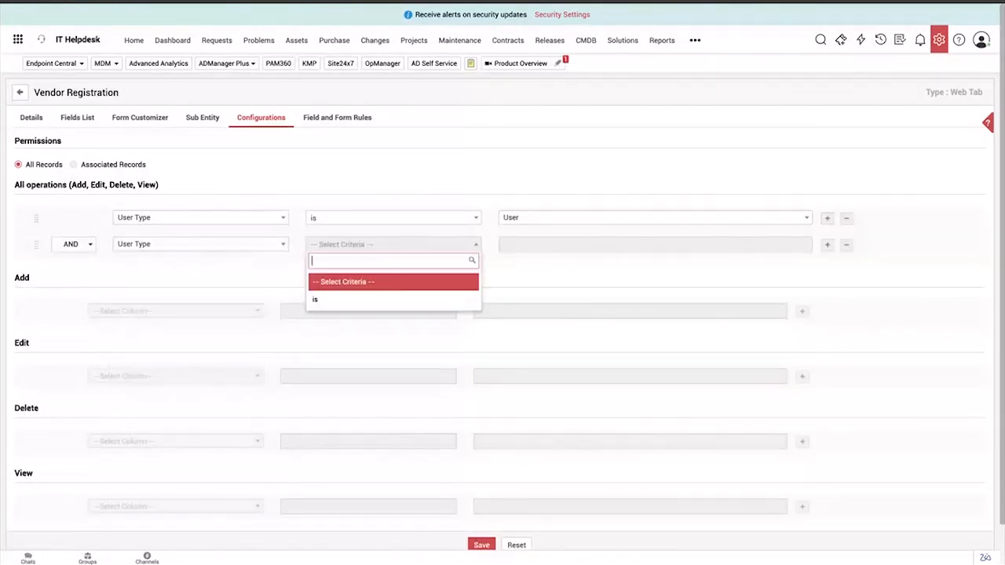
pyautogui.click(406, 299)
pyautogui.click(520, 299)
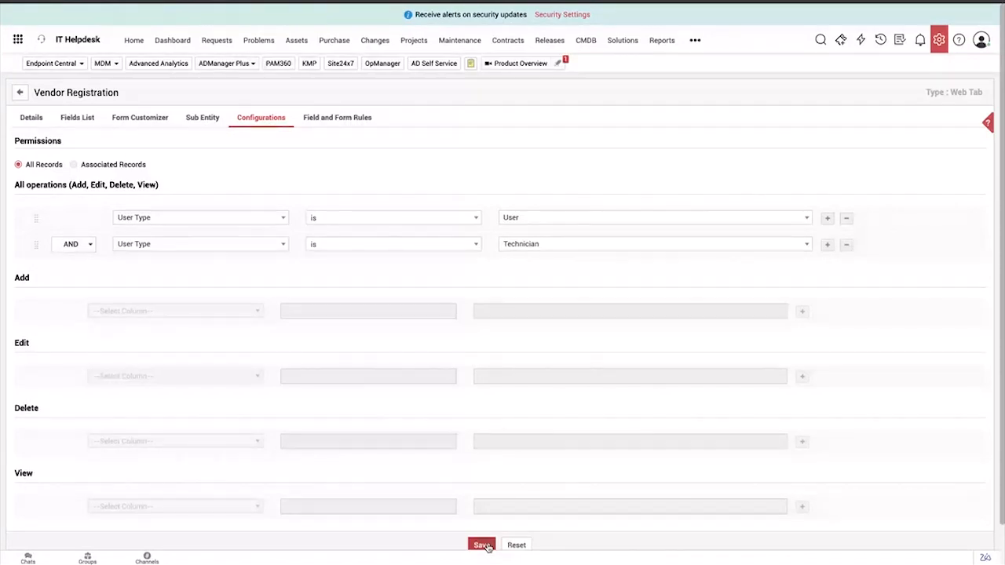
pyautogui.click(483, 545)
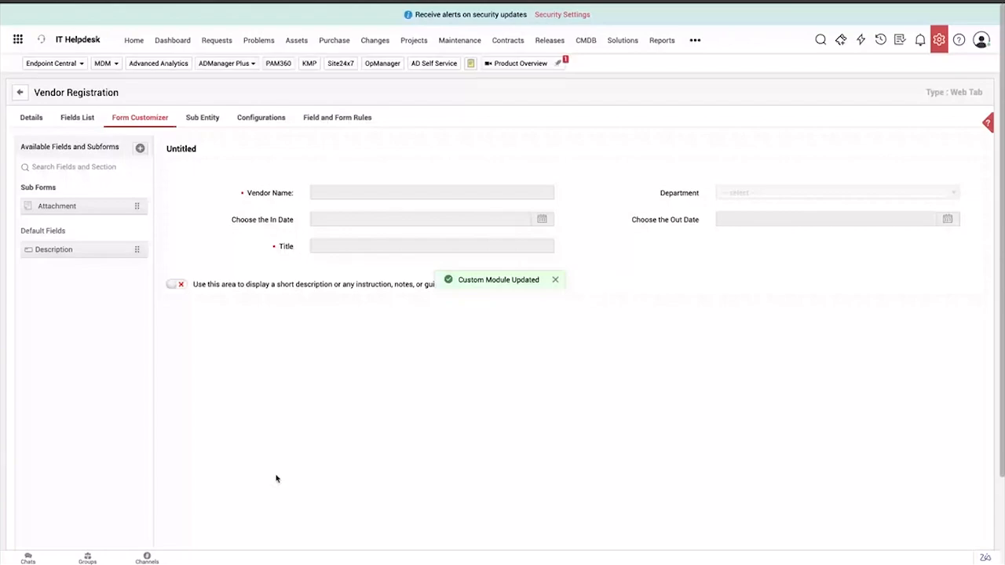
# Set the Vendor Registration module's status to Published and update the module details
pyautogui.click(31, 118)
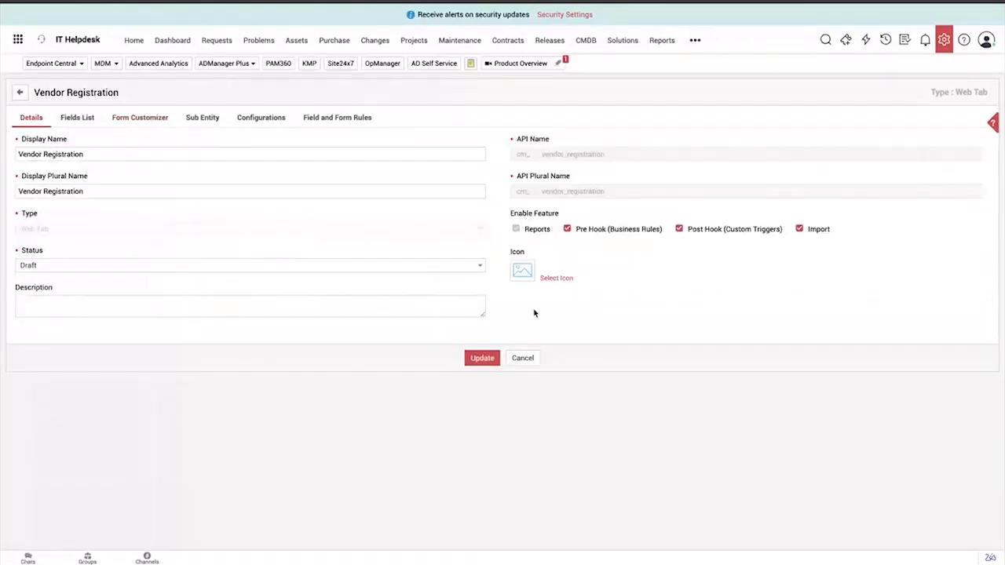
pyautogui.click(457, 271)
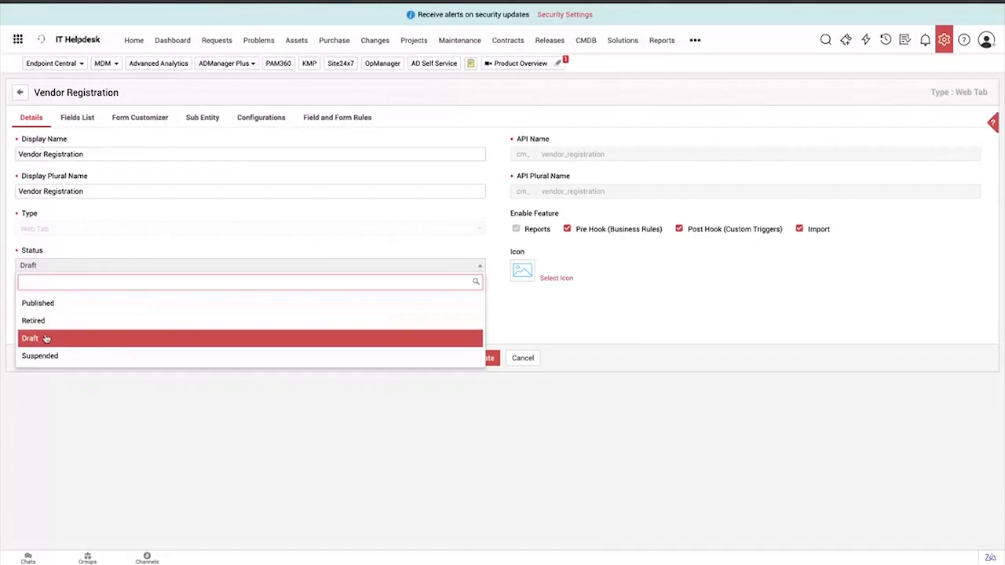
pyautogui.click(65, 305)
pyautogui.click(482, 358)
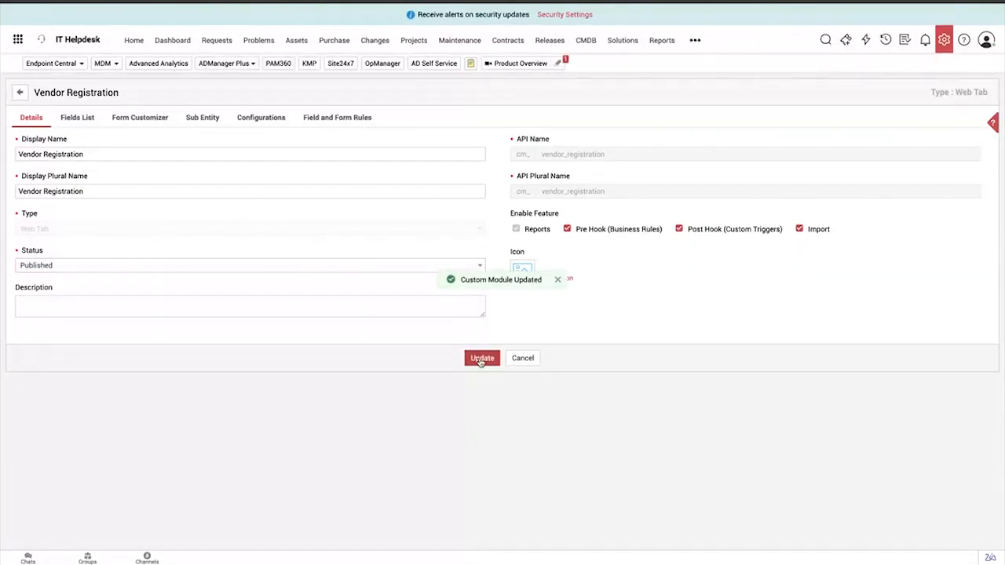
# Open the Vendor Registration module and examine its list views, advanced filter and available list actions
pyautogui.click(695, 40)
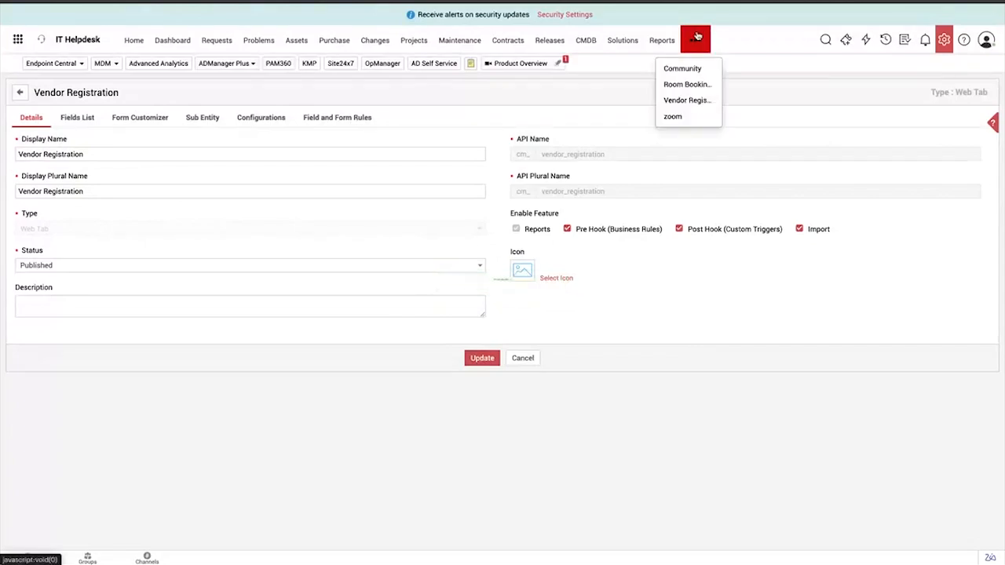
pyautogui.click(684, 101)
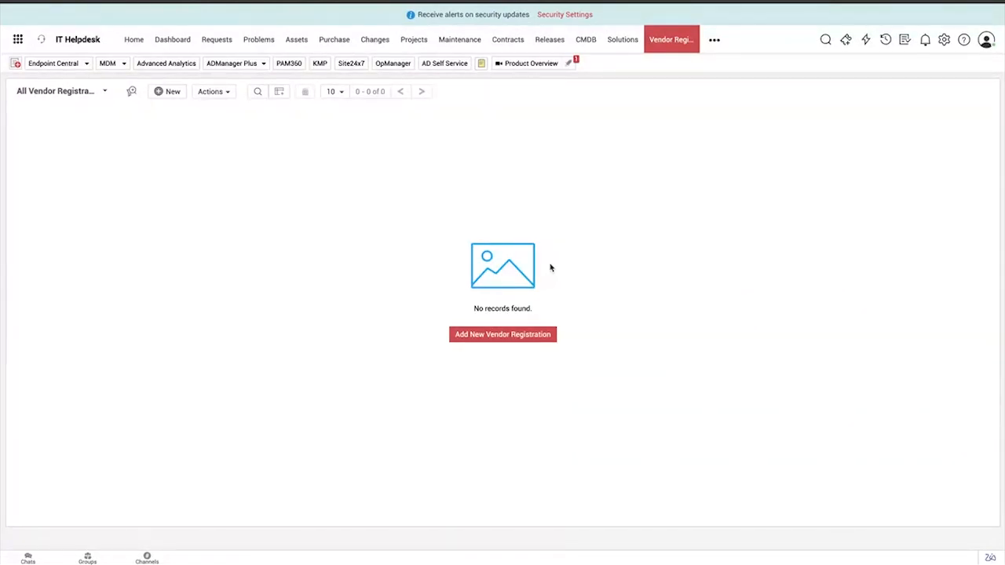
pyautogui.click(104, 91)
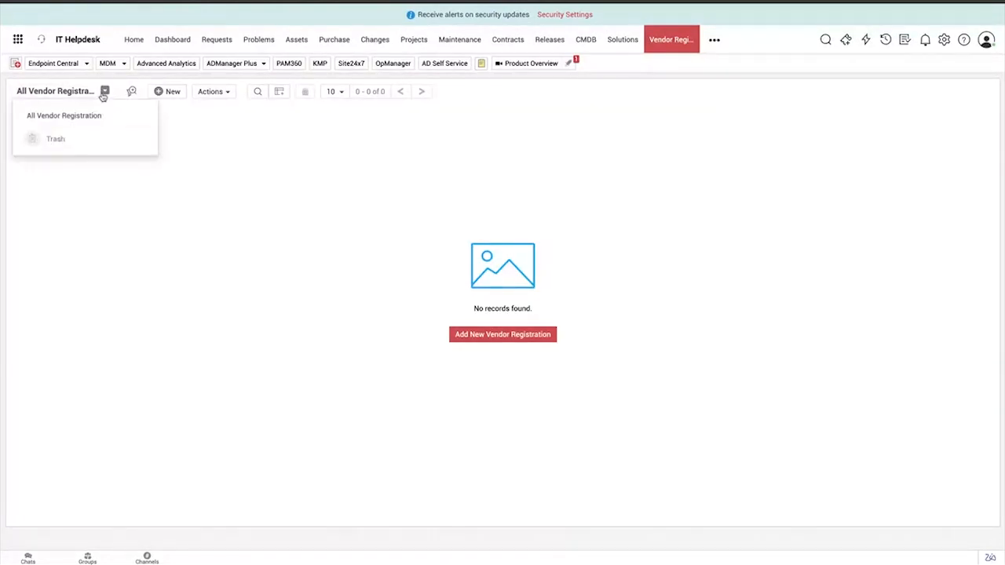
pyautogui.click(133, 95)
pyautogui.click(447, 192)
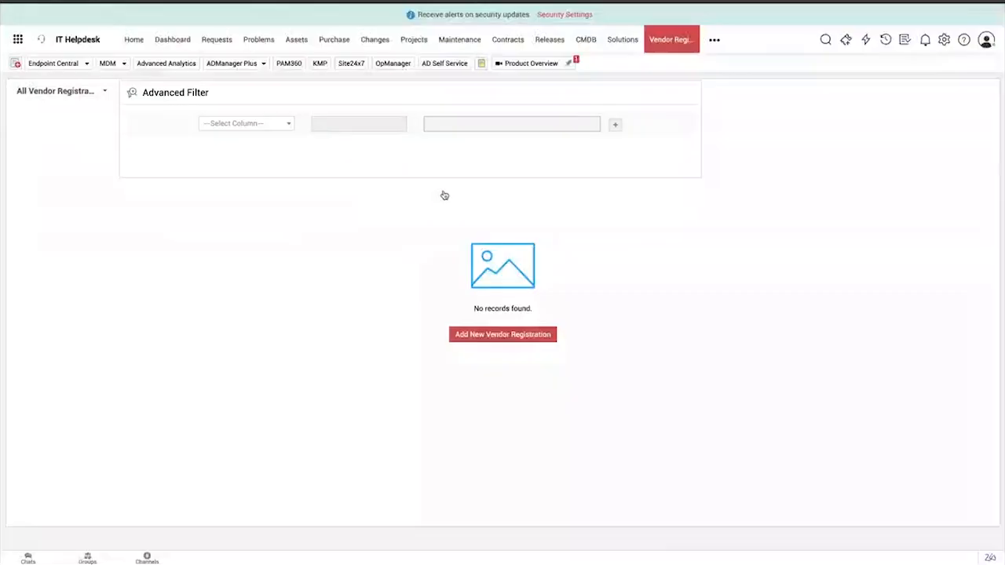
pyautogui.click(221, 92)
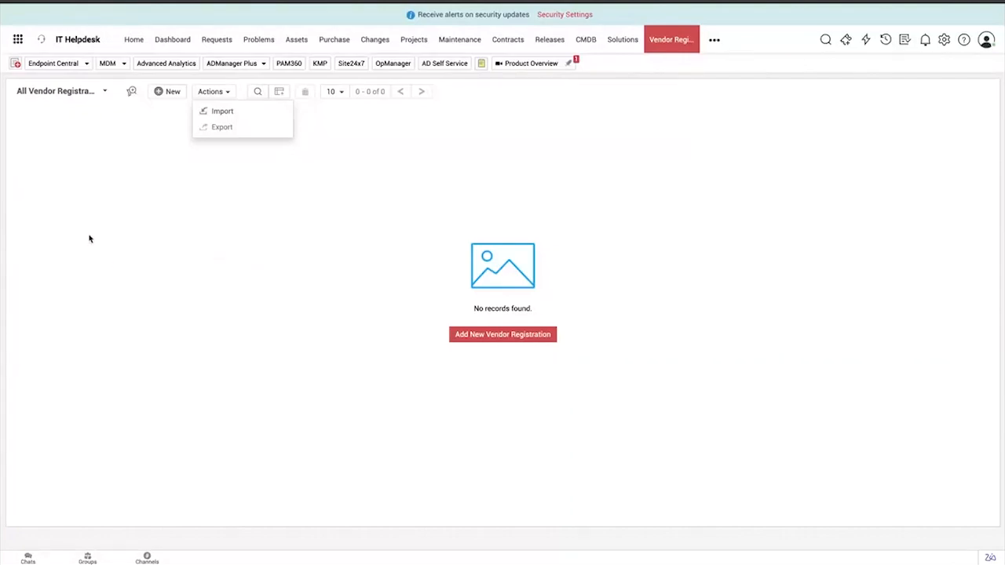
pyautogui.click(438, 463)
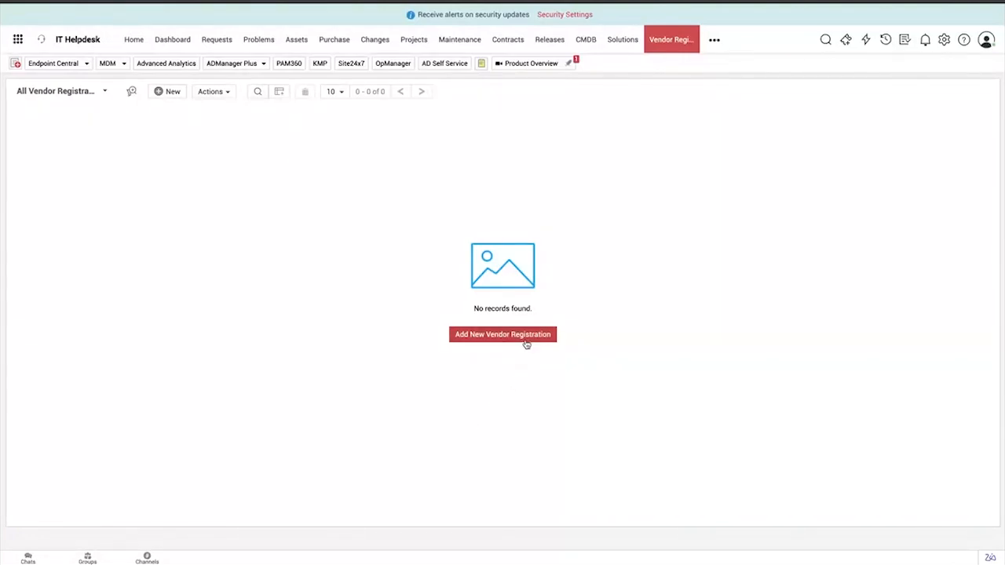
# Start a new vendor registration for Infotech with in date 2024.10.24 and out date 2024.10.31
pyautogui.click(524, 339)
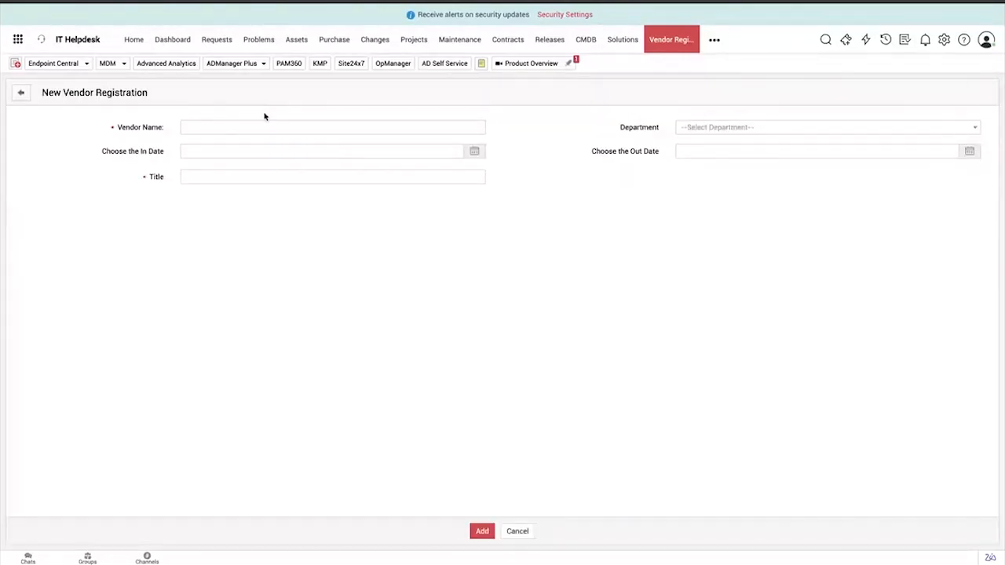
pyautogui.click(235, 126)
pyautogui.write('Infotech')
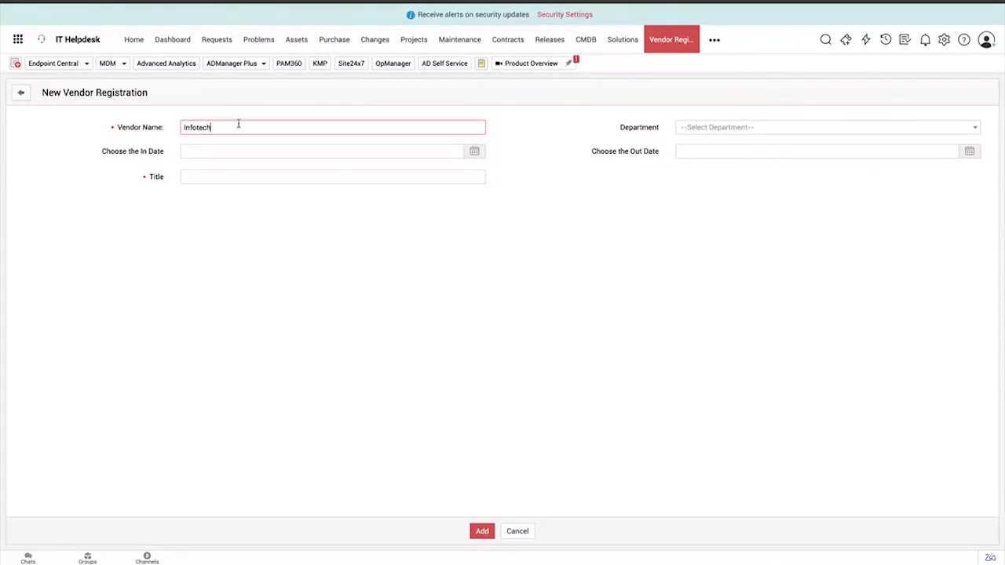
pyautogui.click(236, 151)
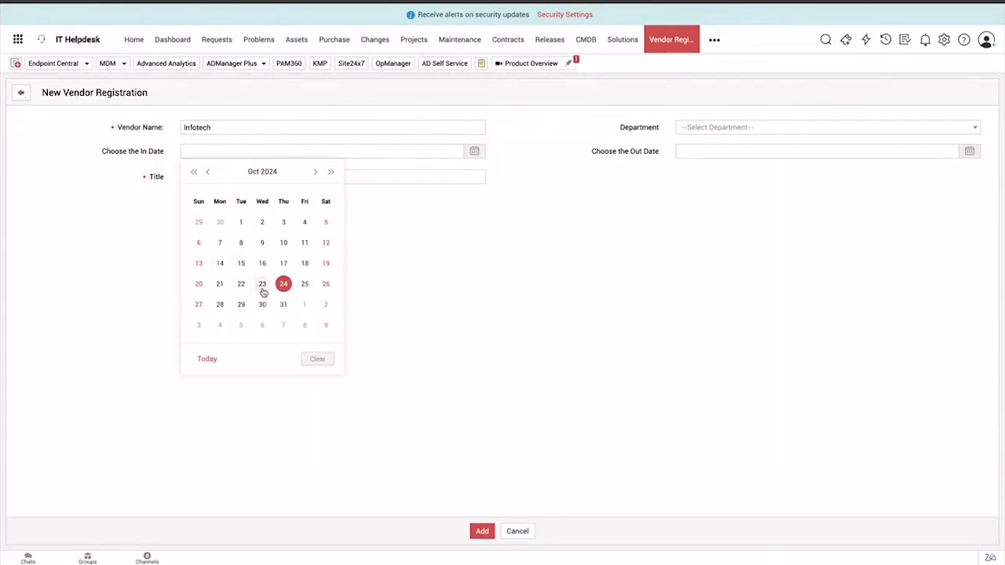
pyautogui.click(284, 287)
pyautogui.click(728, 154)
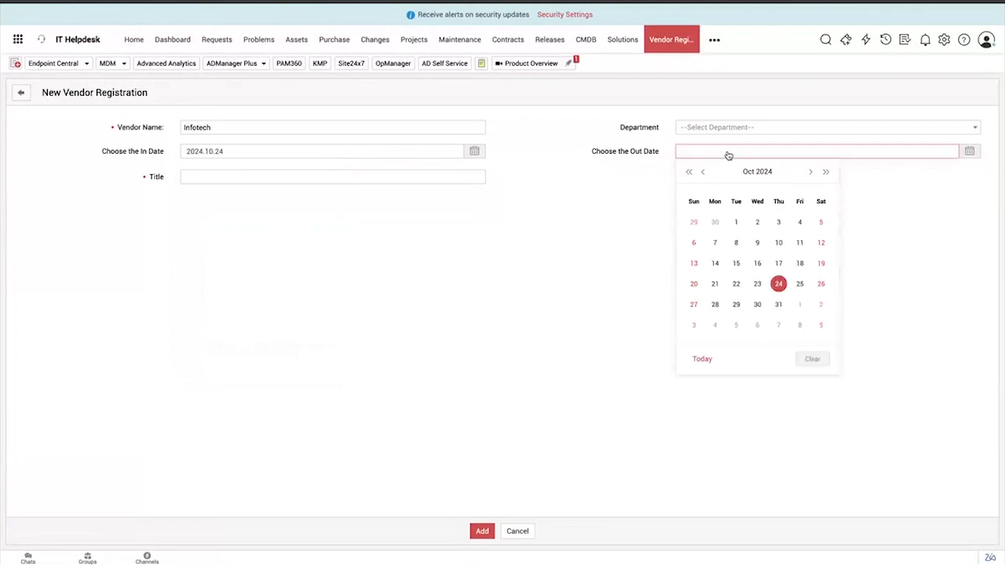
pyautogui.click(779, 304)
# Enter the title "Visting ServiceDesk Department", choose ServiceDesk Plus as the department, and add the record
pyautogui.click(269, 178)
pyautogui.write('Vis')
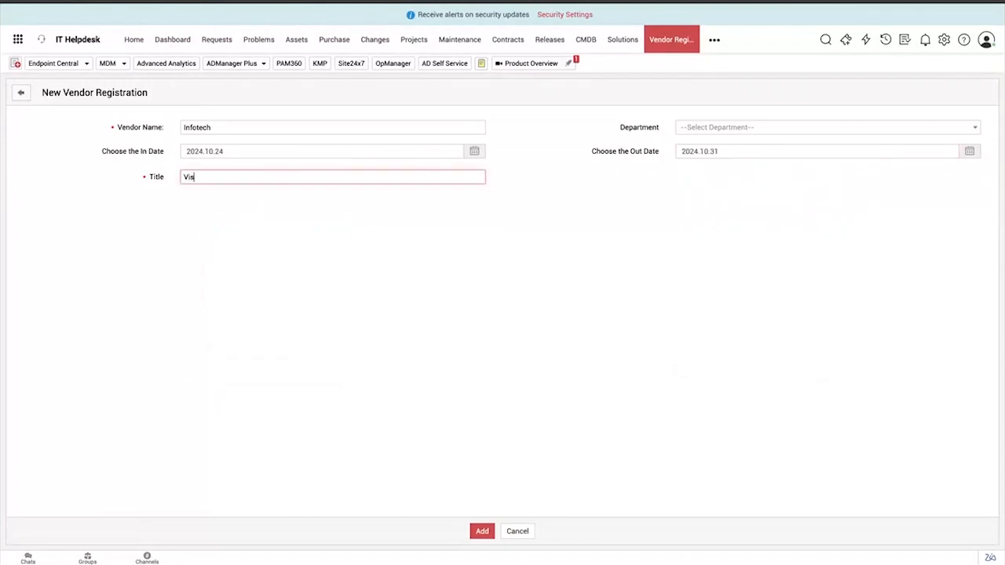
pyautogui.write('ting ServiceDesk Department')
pyautogui.click(720, 128)
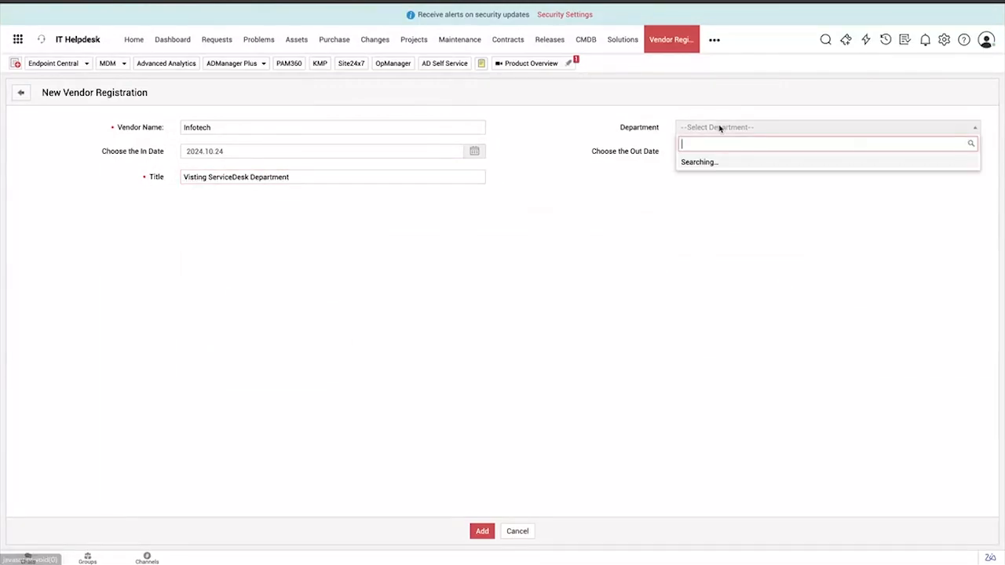
pyautogui.scroll(-1, 738, 199)
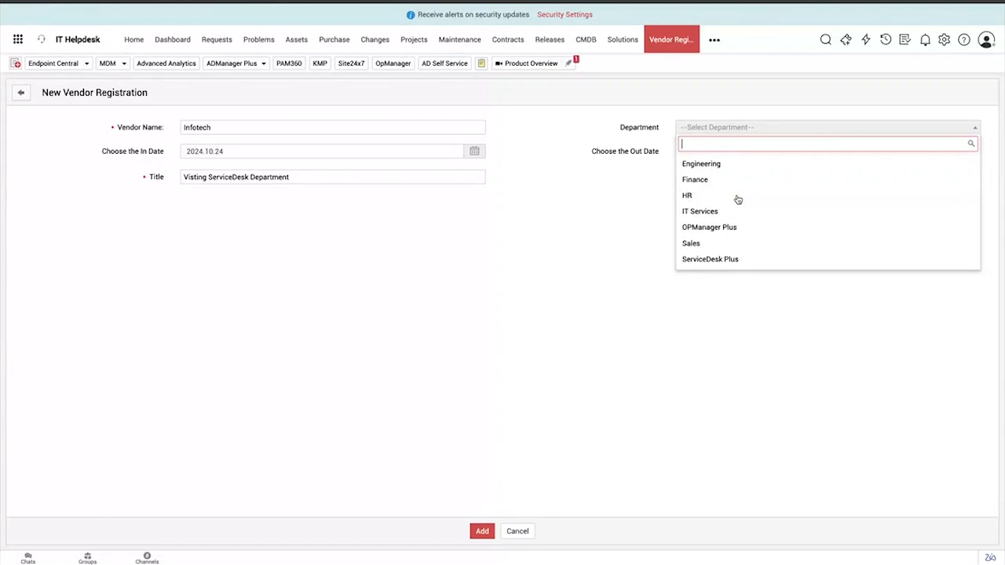
pyautogui.click(730, 259)
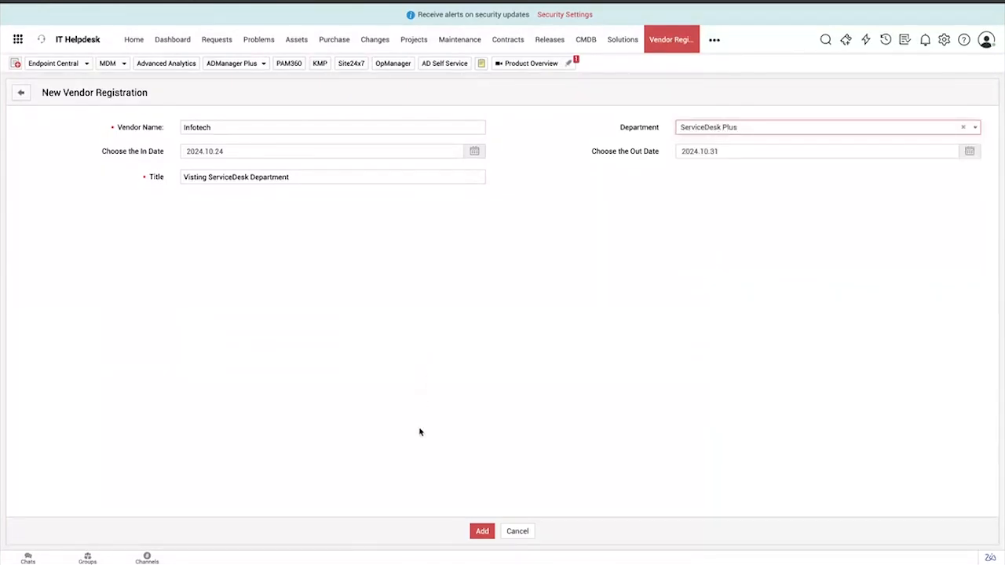
pyautogui.click(476, 532)
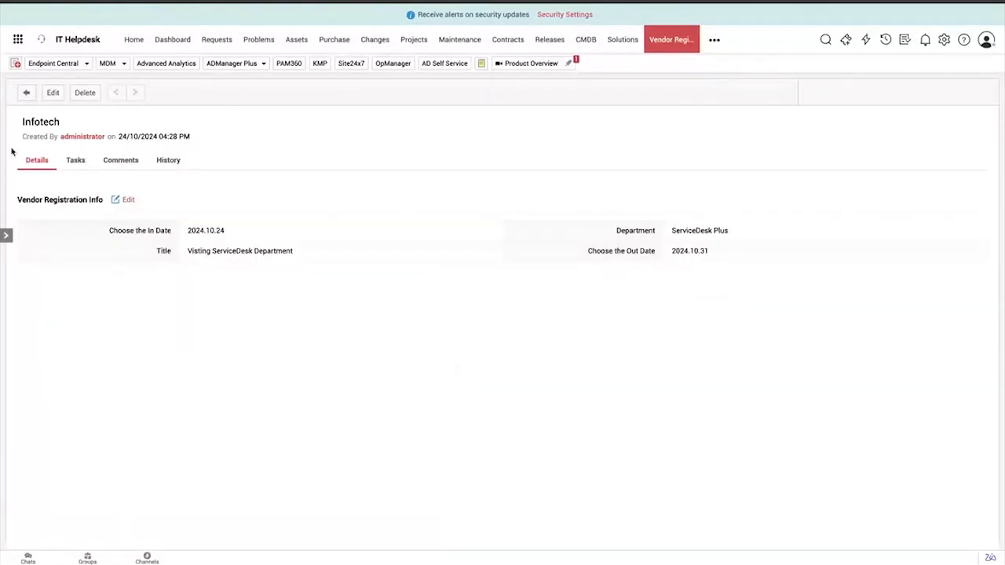
# Review the Infotech record's tasks, comments and history, and return to its details
pyautogui.click(73, 164)
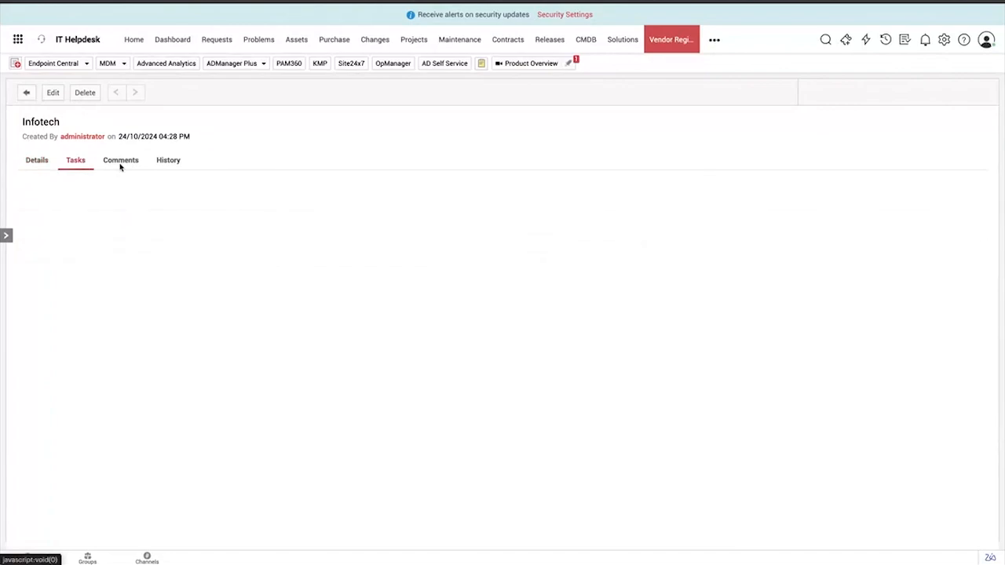
pyautogui.click(121, 161)
pyautogui.click(167, 162)
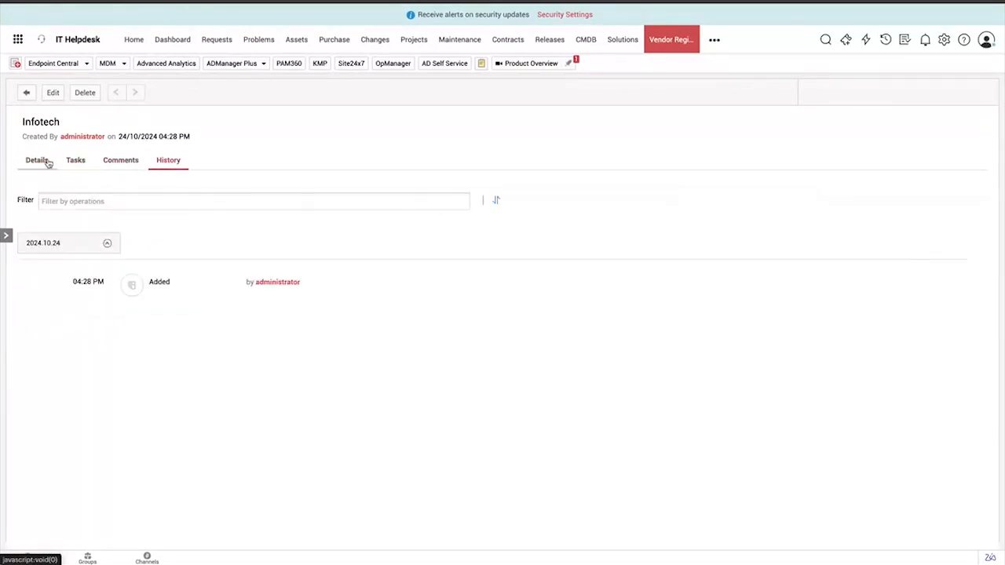
pyautogui.click(46, 161)
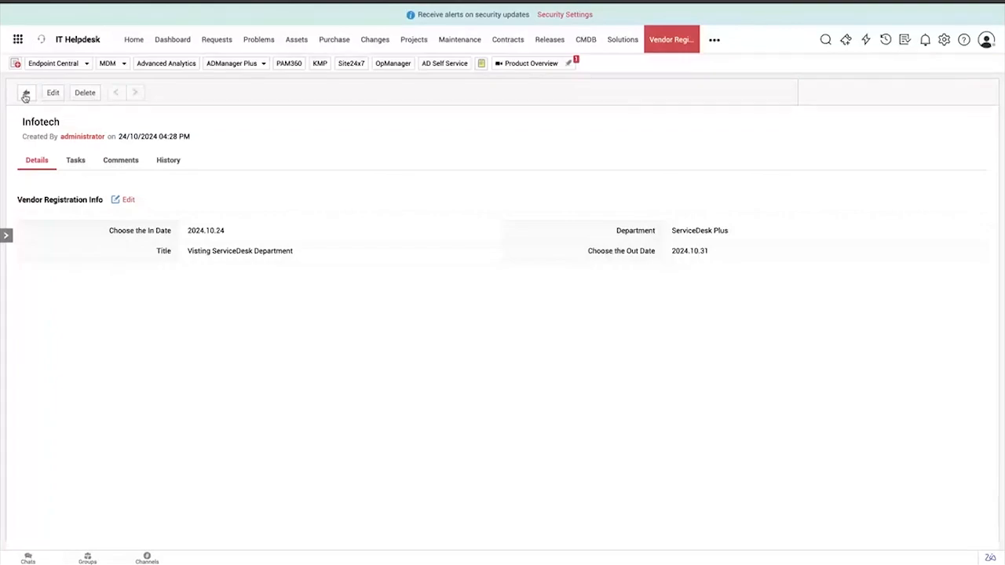
# Leave the Infotech record and open the Developer Space custom functions in the admin settings
pyautogui.click(26, 94)
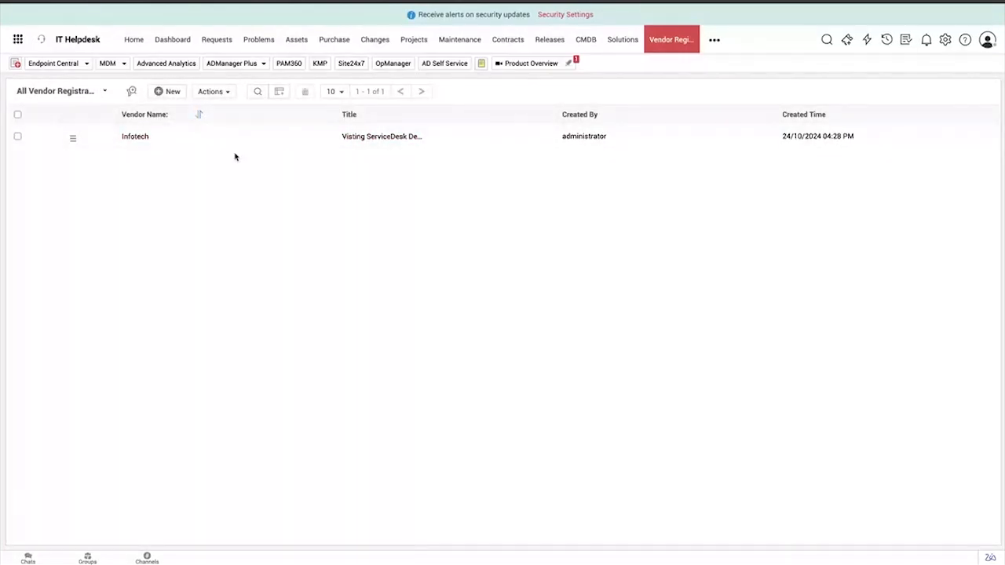
pyautogui.click(951, 40)
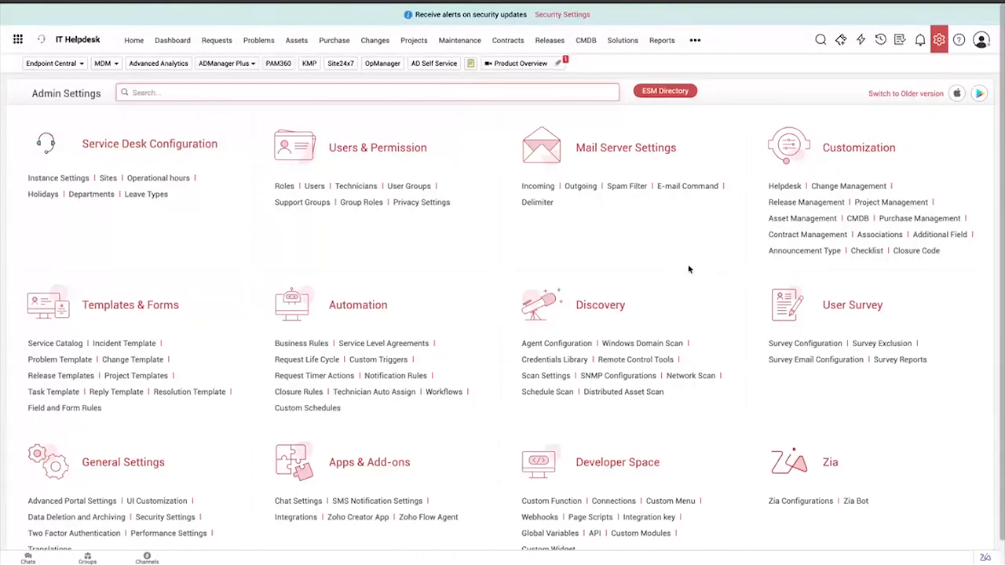
pyautogui.scroll(-1, 534, 517)
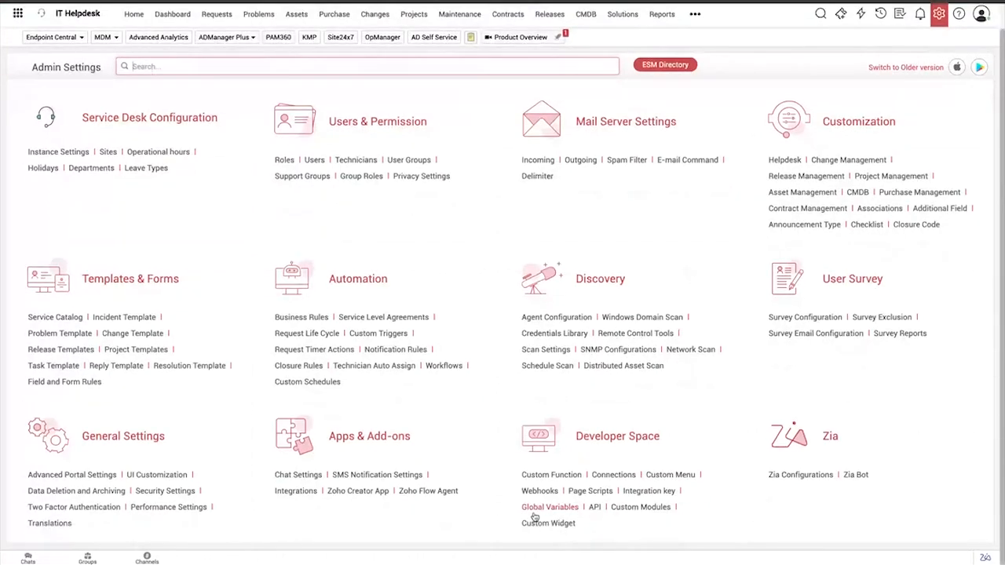
pyautogui.click(549, 474)
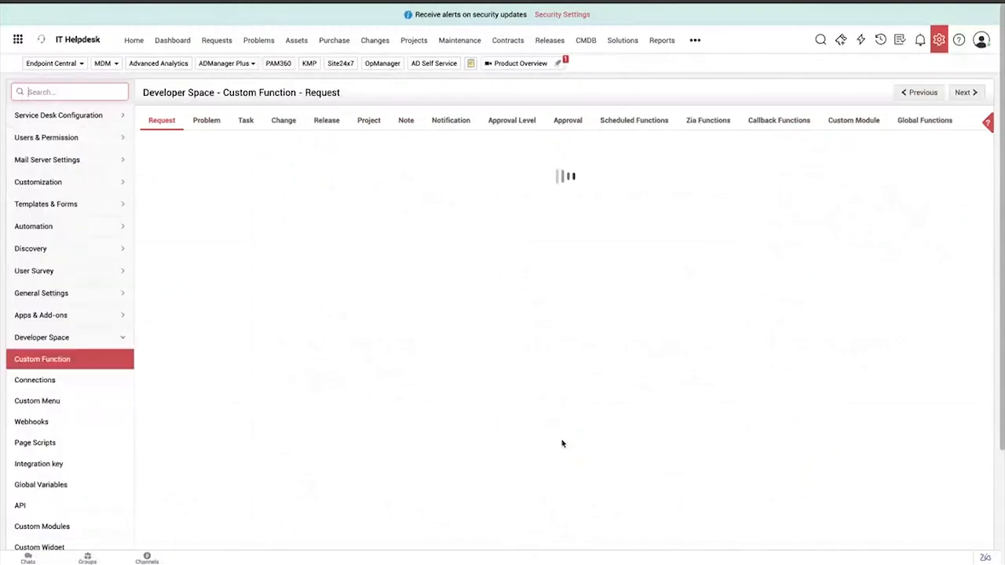
pyautogui.scroll(-2, 562, 444)
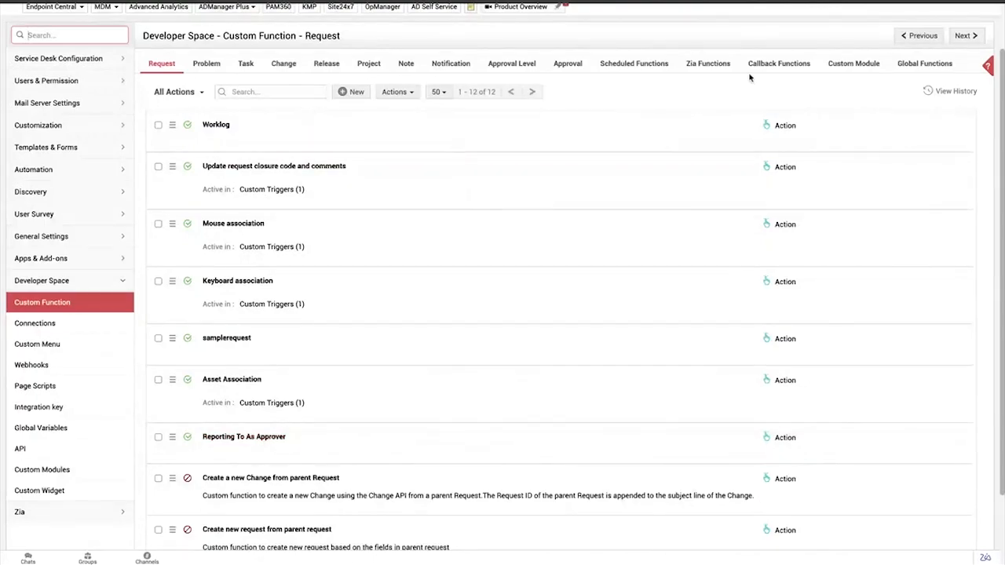
# Show the custom functions for custom modules and open the Room Booking function for editing
pyautogui.click(846, 71)
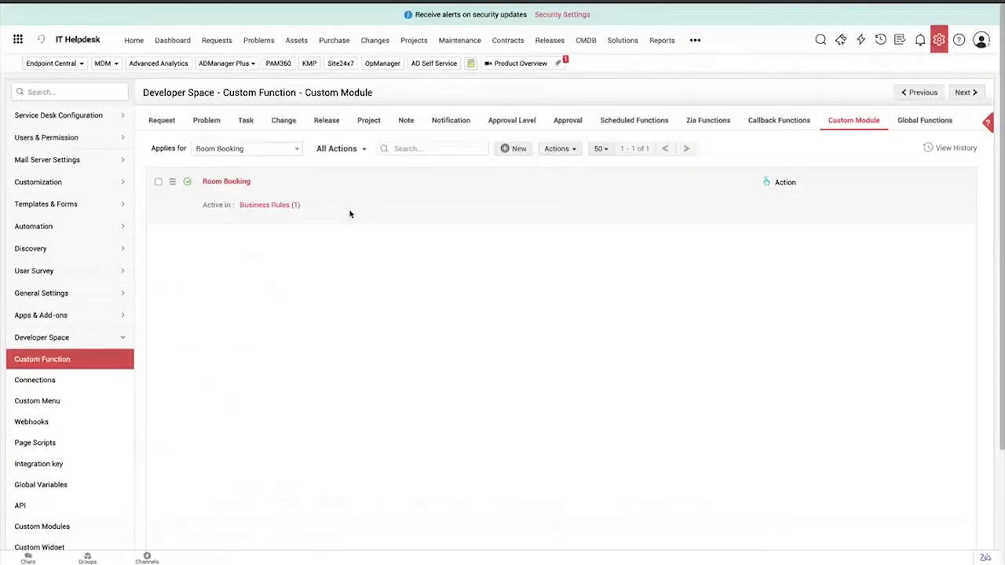
pyautogui.scroll(-1, 157, 201)
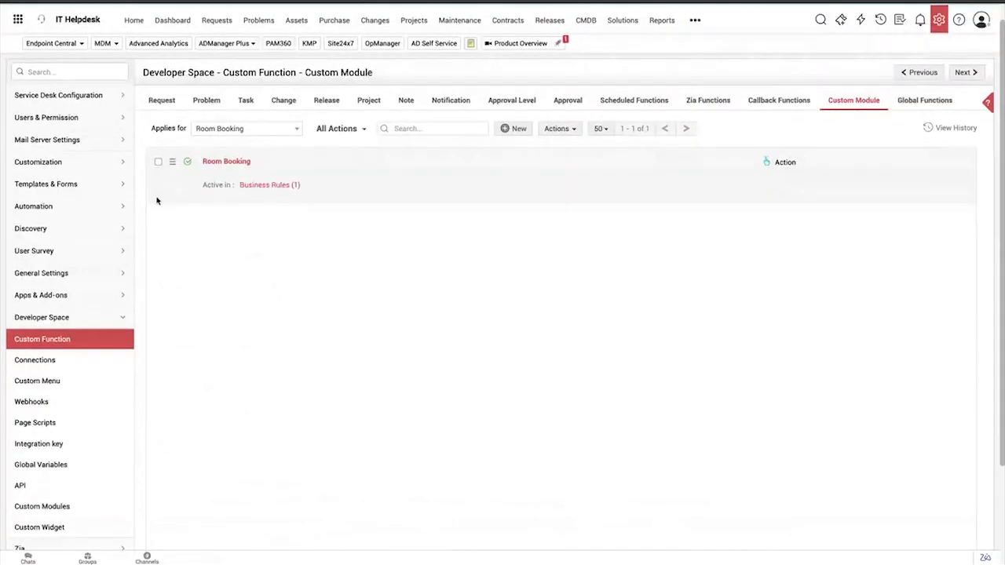
pyautogui.click(219, 162)
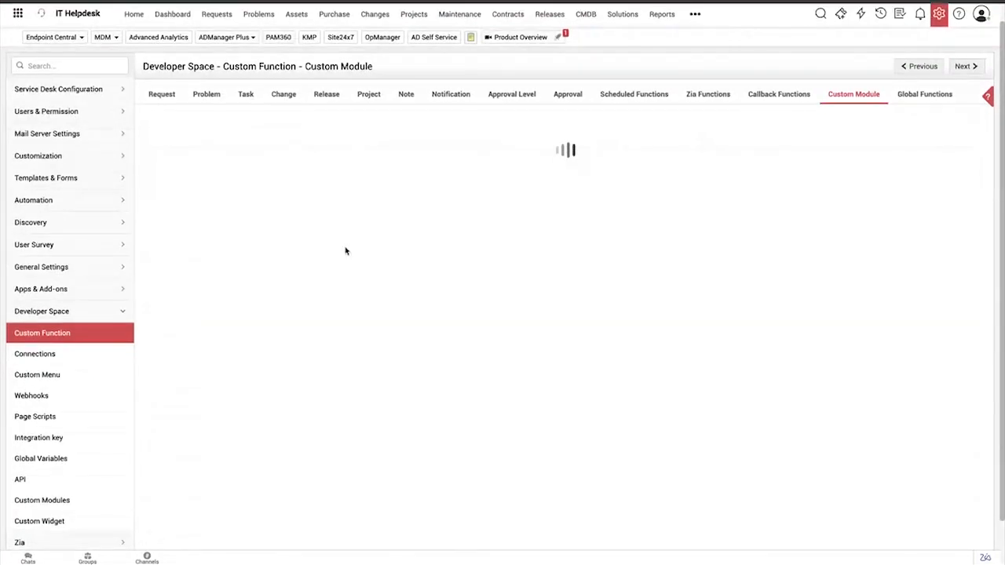
pyautogui.scroll(-2, 346, 251)
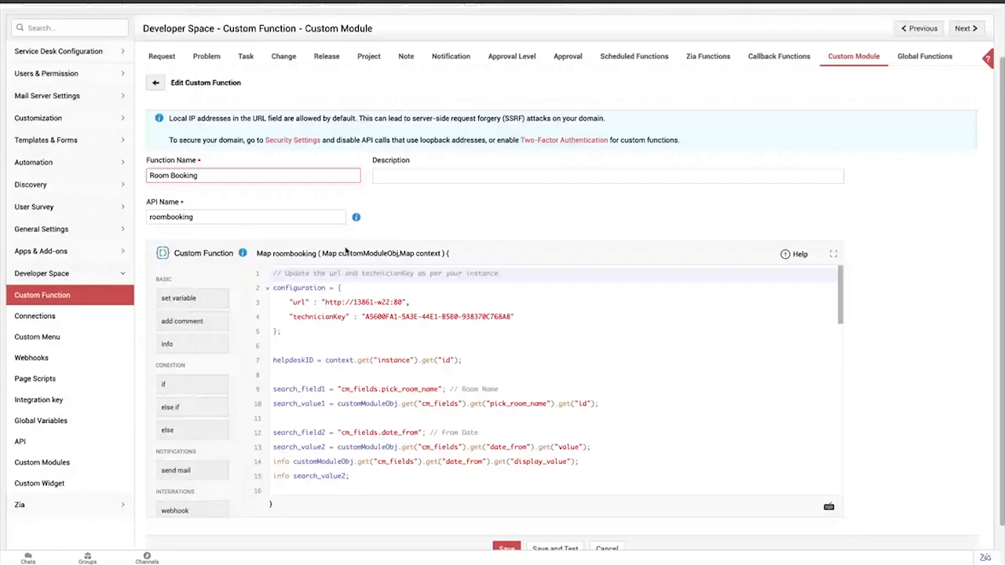
# Examine the Room Booking script from its configuration through the search criteria, API call and result handling, and return to its beginning
pyautogui.scroll(-1, 402, 348)
pyautogui.scroll(-15, 402, 347)
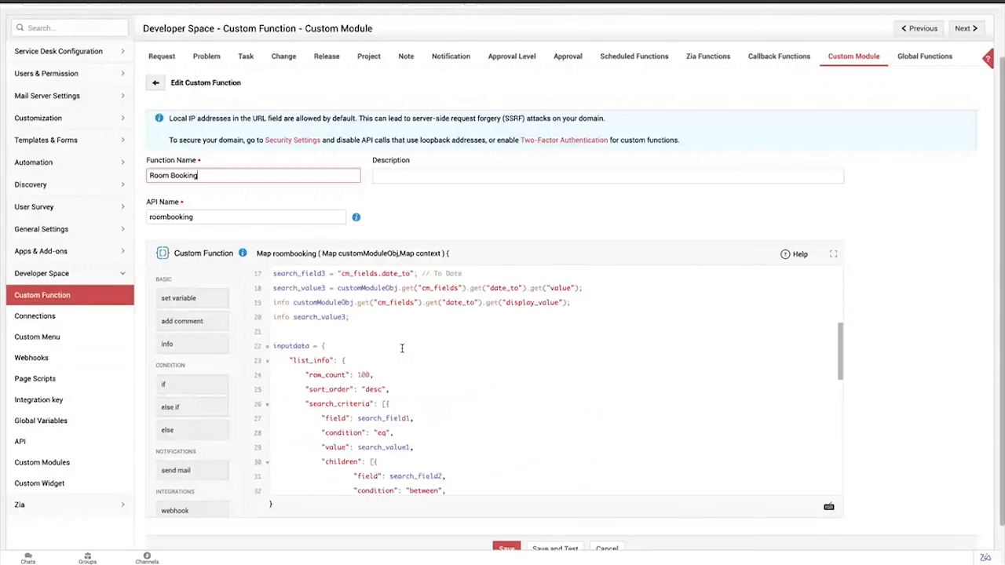
pyautogui.scroll(-3, 402, 348)
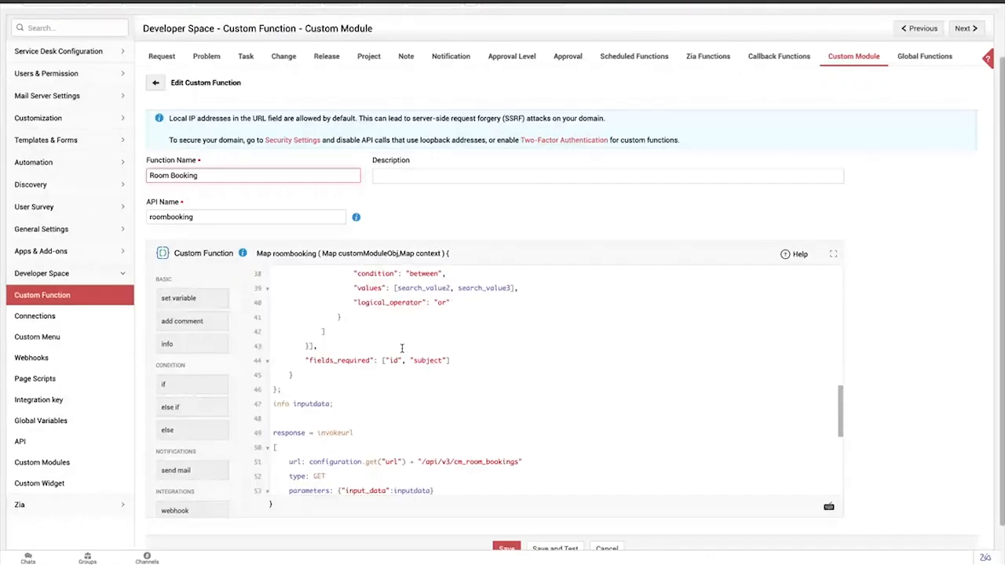
pyautogui.scroll(-10, 402, 348)
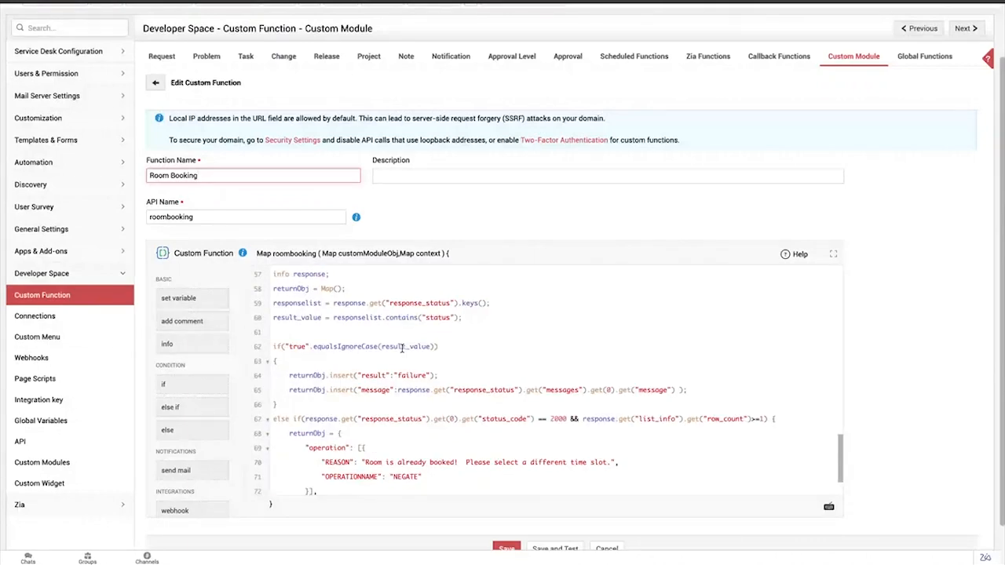
pyautogui.scroll(12, 402, 348)
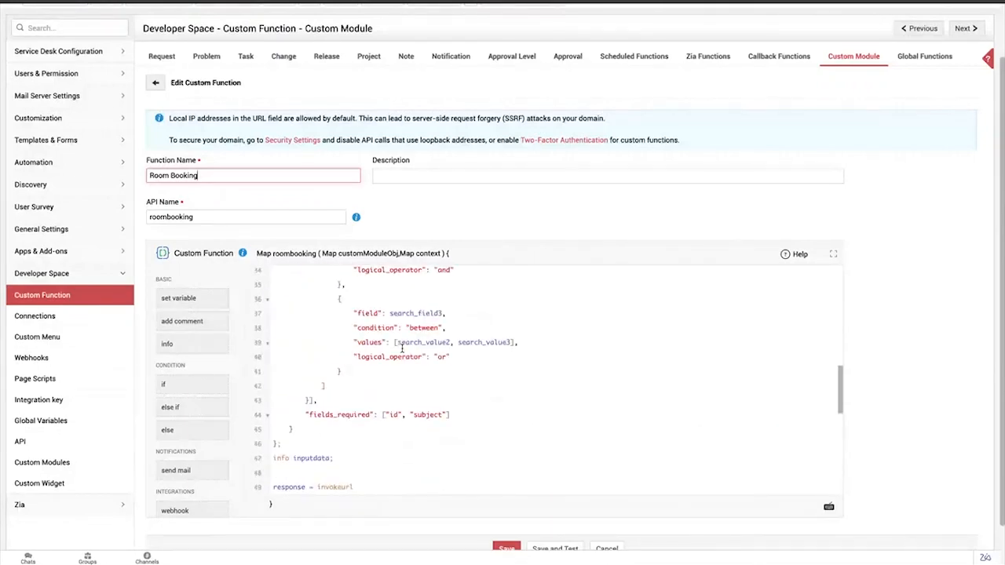
pyautogui.scroll(15, 402, 348)
pyautogui.scroll(1, 402, 348)
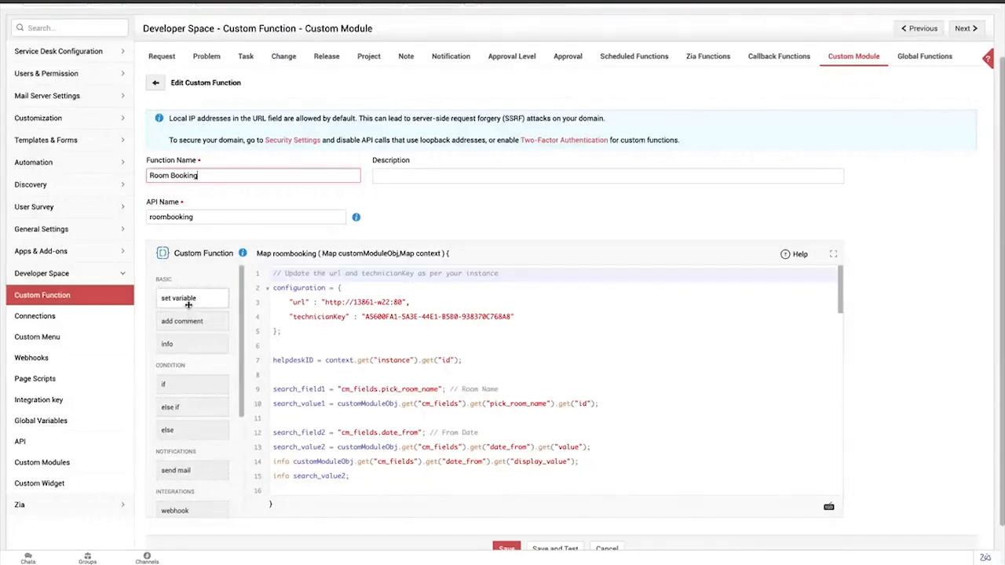
# Insert a send mail snippet below the configuration block of the Room Booking script and delete the snippet again
pyautogui.scroll(-1, 176, 341)
pyautogui.scroll(-3, 176, 346)
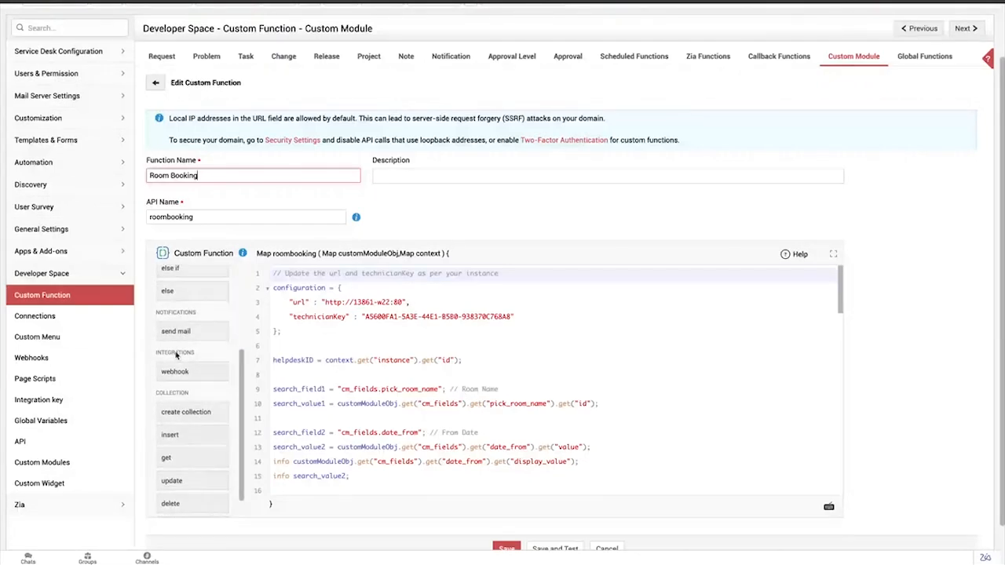
pyautogui.scroll(-1, 179, 361)
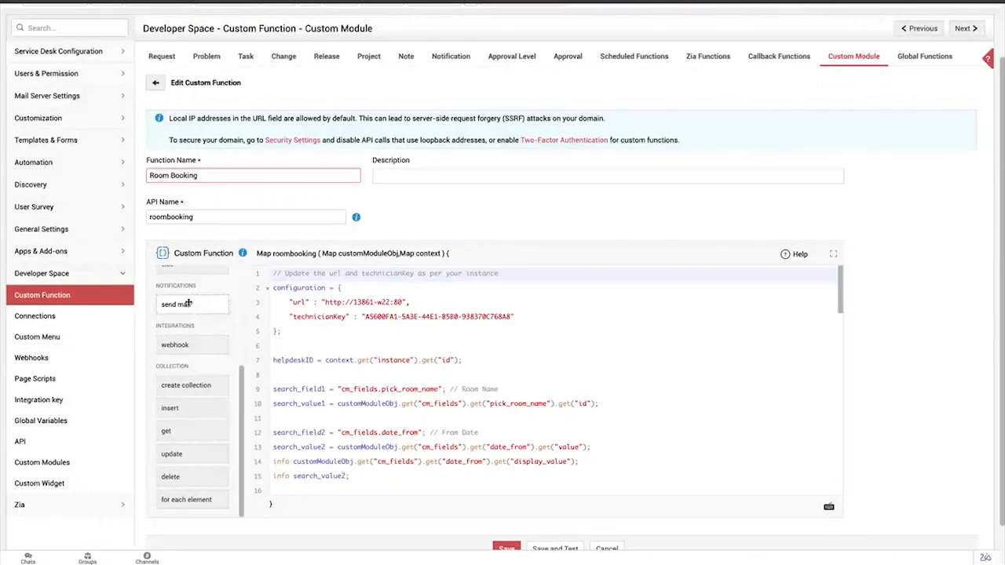
pyautogui.moveTo(188, 304); pyautogui.dragTo(302, 345)
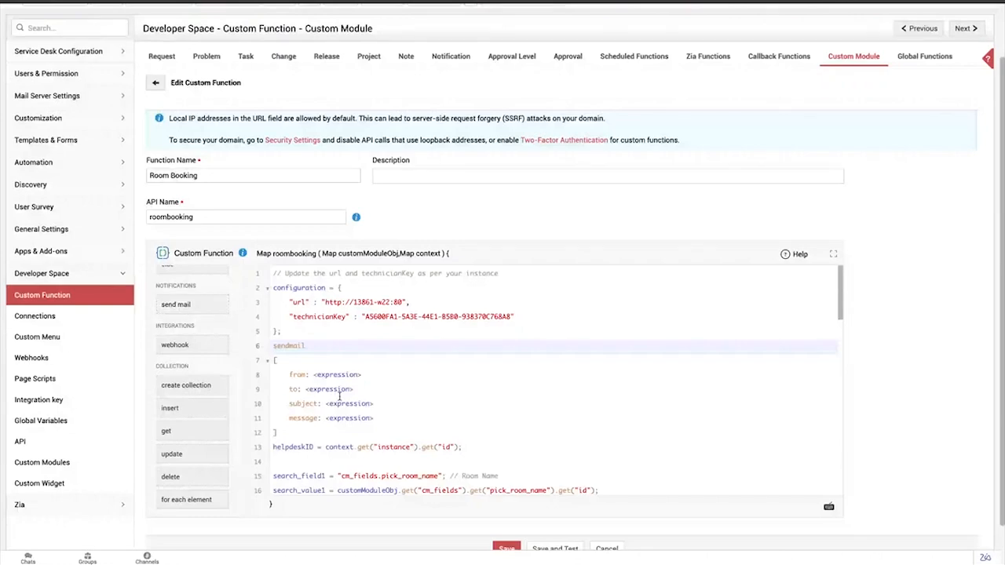
pyautogui.moveTo(286, 428); pyautogui.dragTo(258, 347)
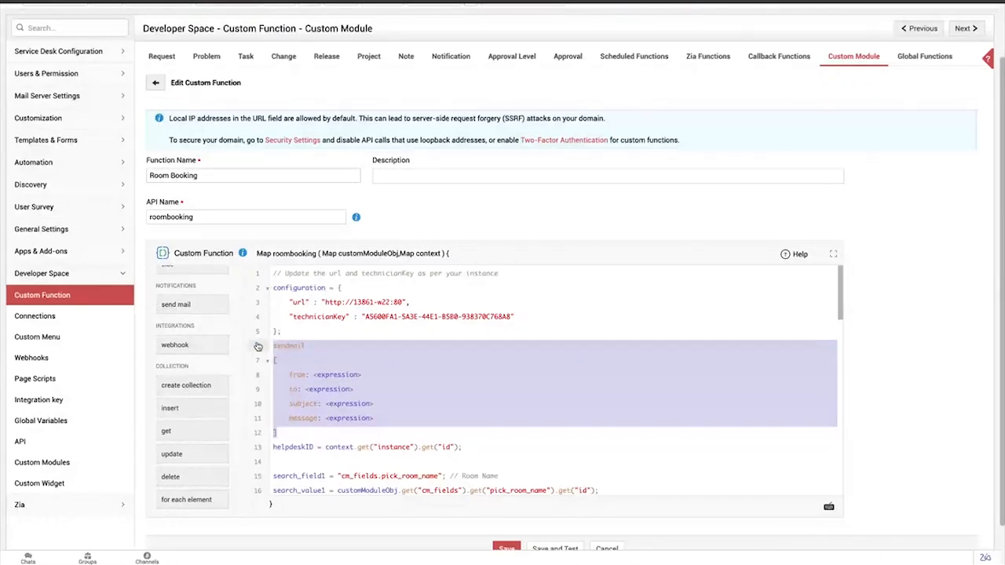
pyautogui.press('BackSpace')
# Review the script down to its final condition and highlight the message "Room is already booked! Please select a different time slot."
pyautogui.moveTo(377, 317); pyautogui.dragTo(427, 316)
pyautogui.scroll(-3, 426, 316)
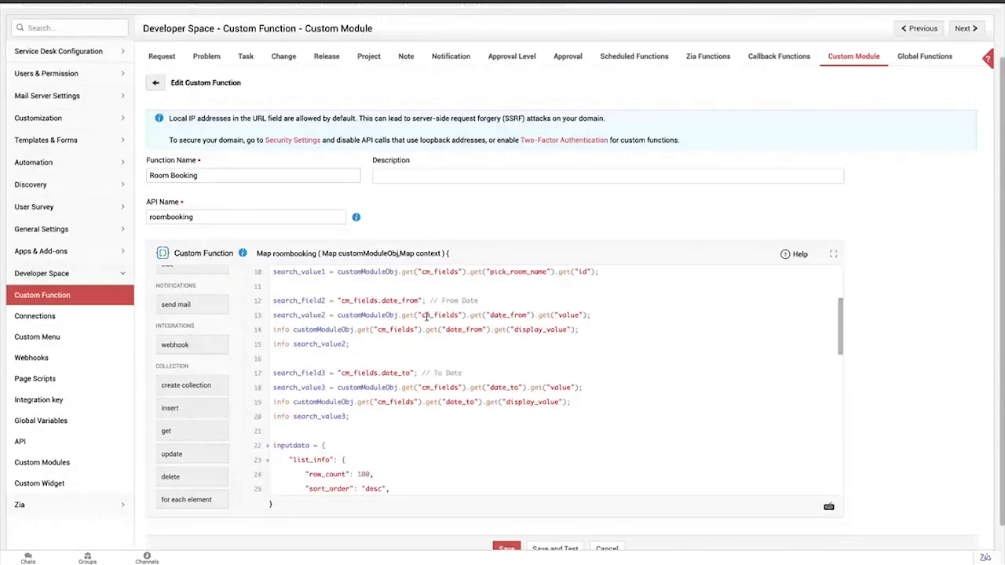
pyautogui.scroll(2, 427, 316)
pyautogui.scroll(-15, 395, 371)
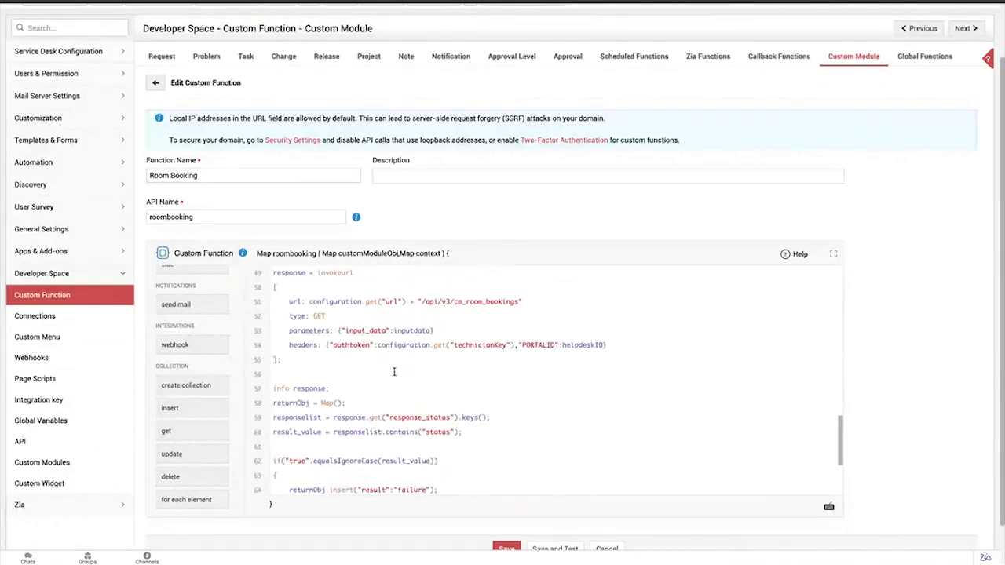
pyautogui.scroll(-1, 394, 372)
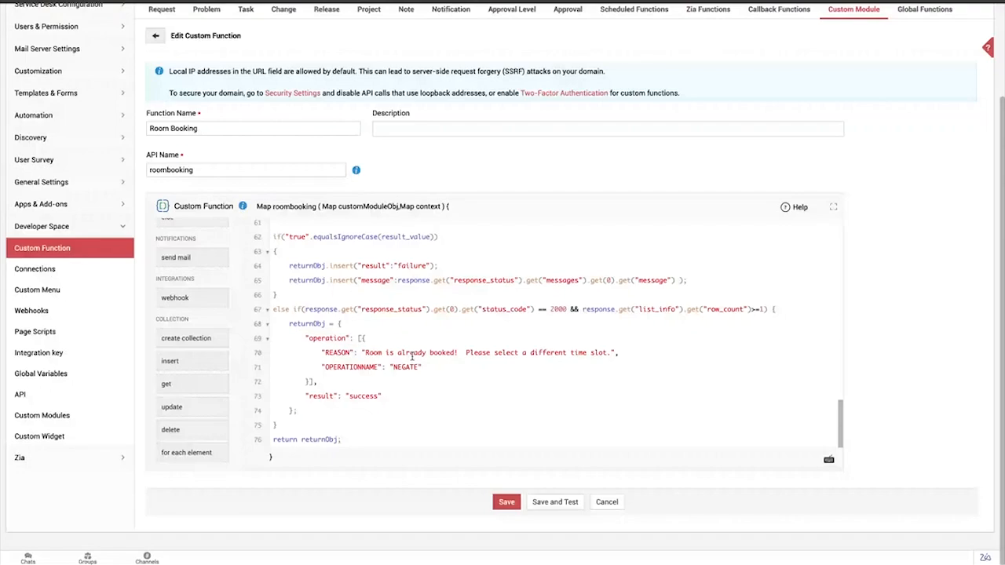
pyautogui.moveTo(362, 355); pyautogui.dragTo(602, 356)
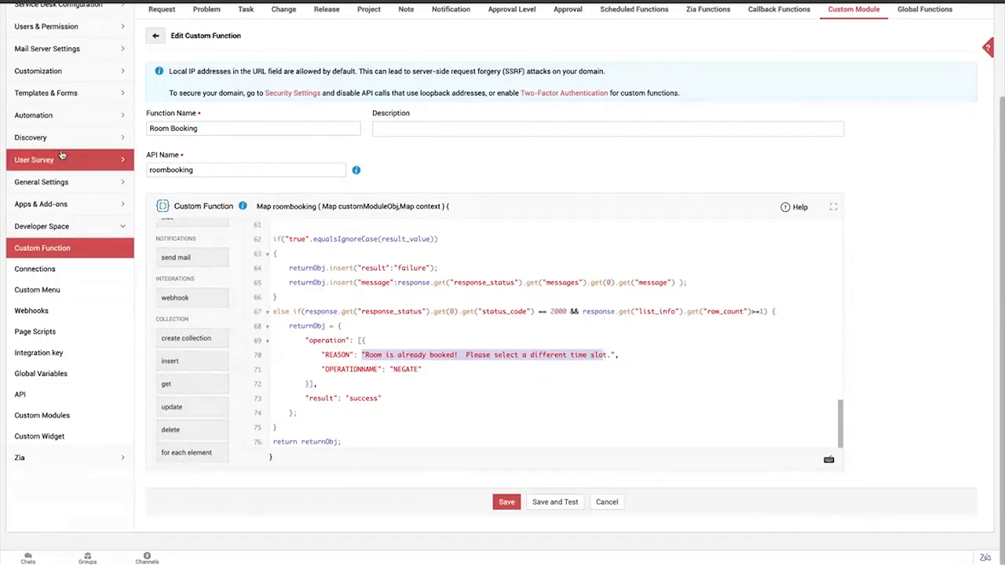
# Open the Automation custom triggers and examine the trigger groups for requests
pyautogui.click(82, 119)
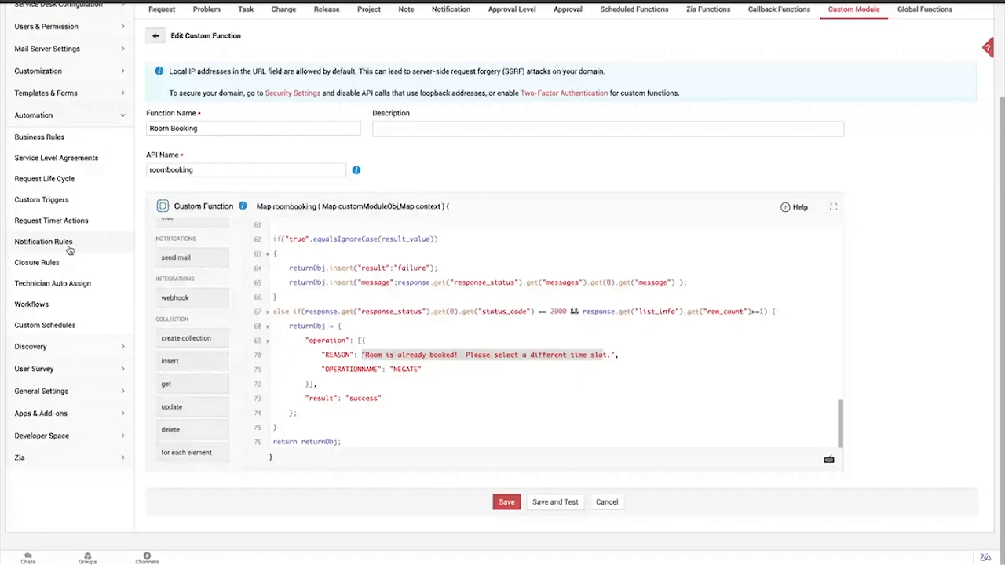
pyautogui.click(61, 202)
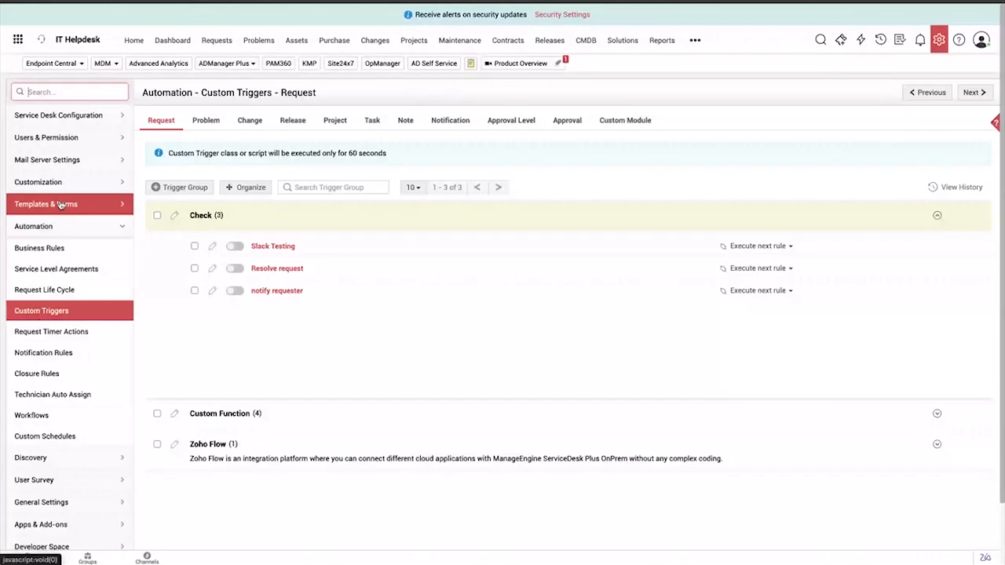
pyautogui.moveTo(209, 203)
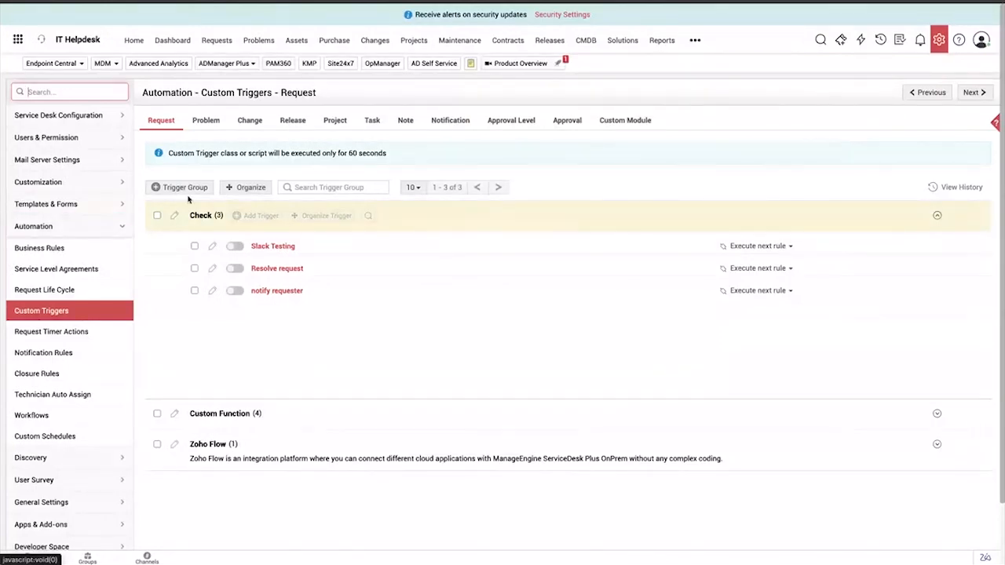
pyautogui.scroll(-1, 235, 346)
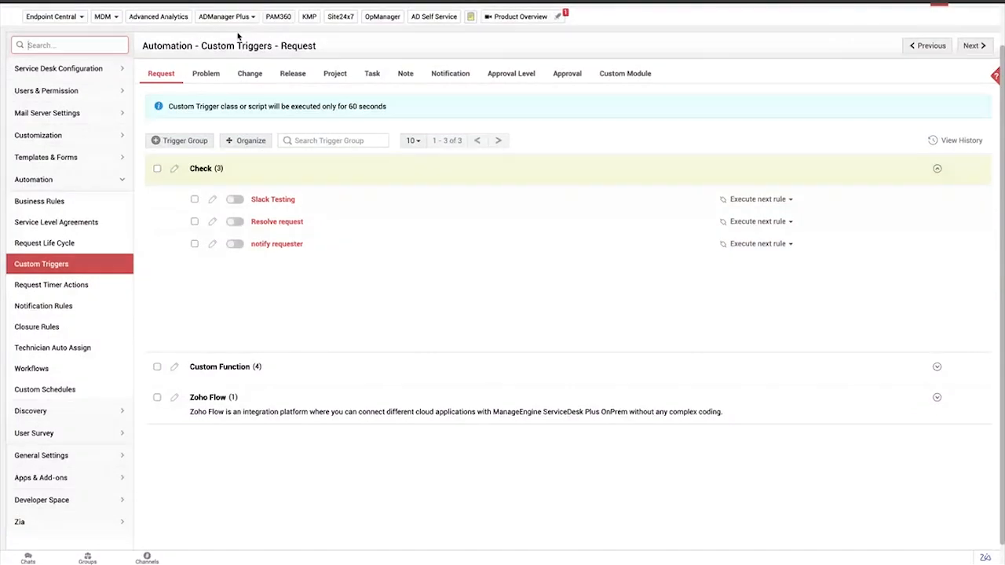
# Check the custom module triggers for Vendor Registration and return to the request triggers
pyautogui.click(615, 73)
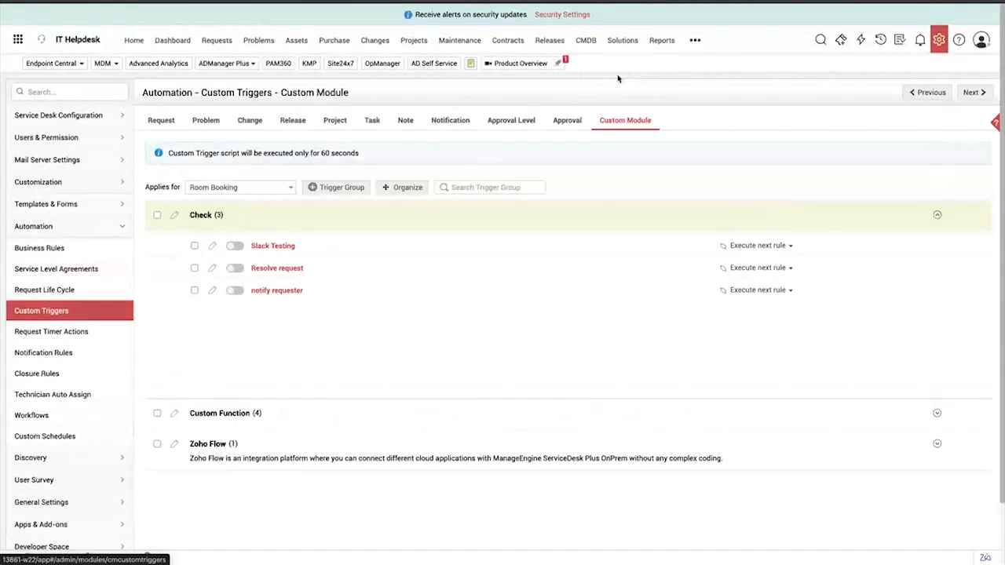
pyautogui.click(279, 190)
pyautogui.click(228, 242)
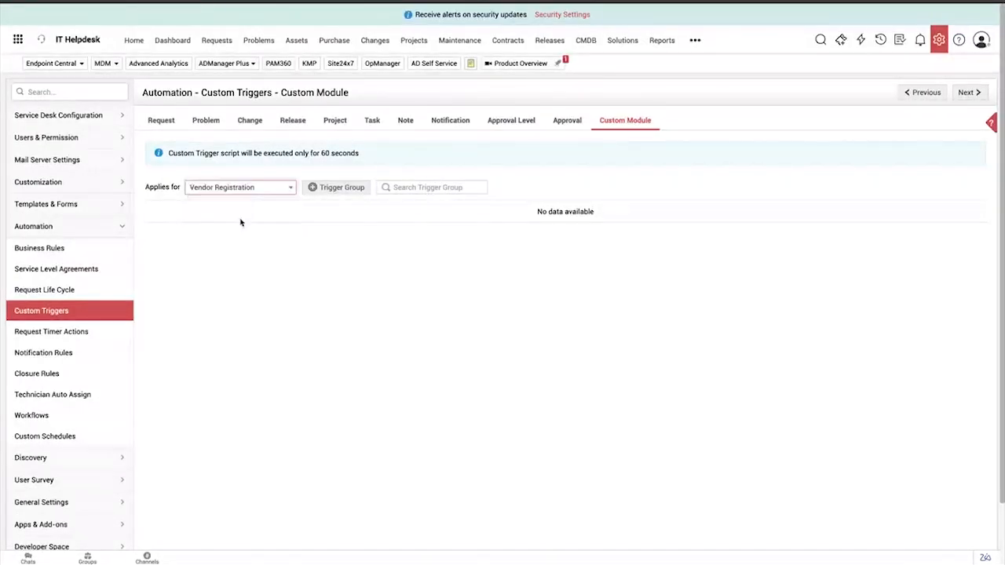
pyautogui.click(161, 121)
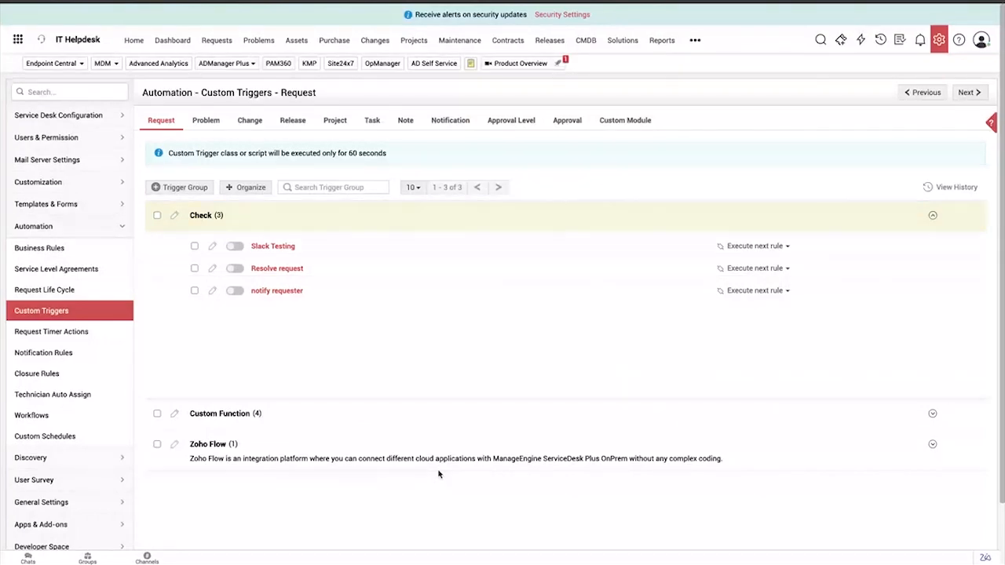
# Open the Developer Space connections and start a new connection based on a new custom service
pyautogui.click(938, 45)
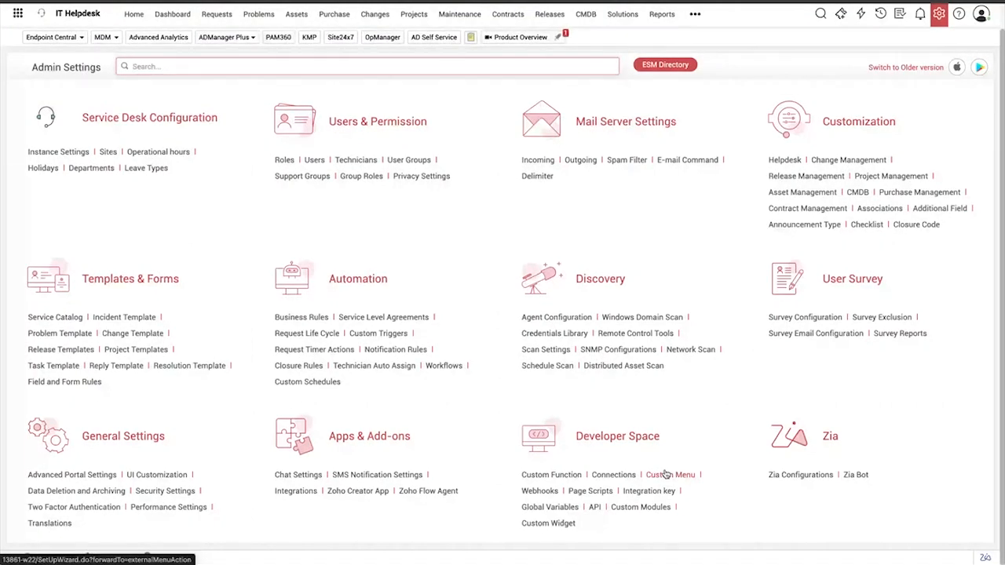
pyautogui.click(624, 477)
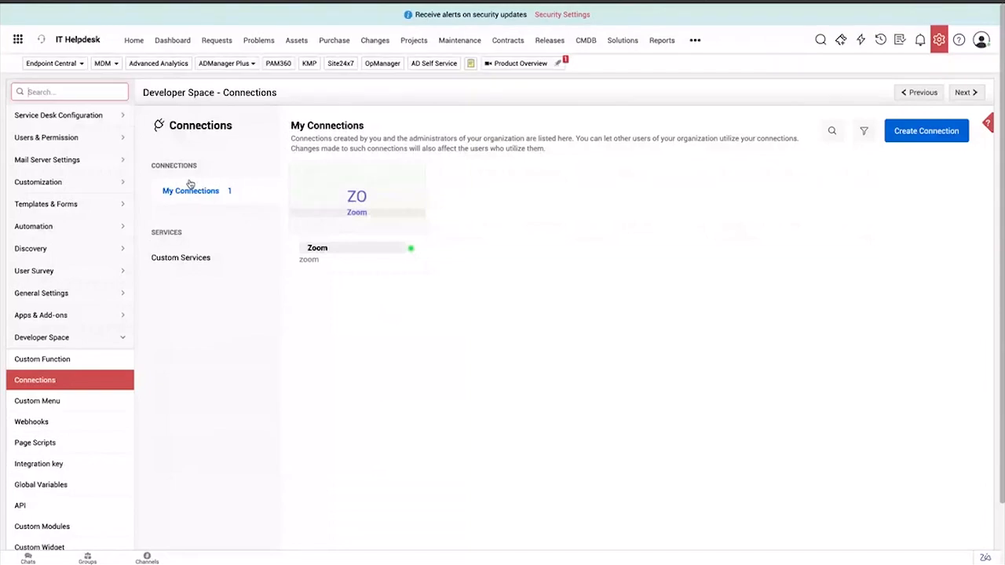
pyautogui.moveTo(332, 181)
pyautogui.click(904, 135)
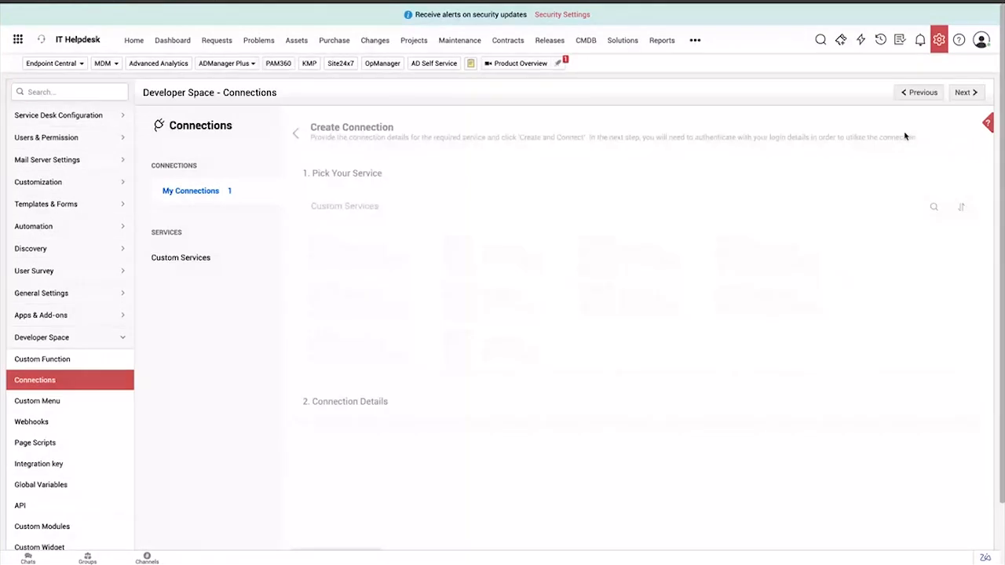
pyautogui.click(366, 259)
# Examine the new service form's name, link name, authentication type, parameter type and parameter key fields
pyautogui.click(410, 216)
pyautogui.click(550, 215)
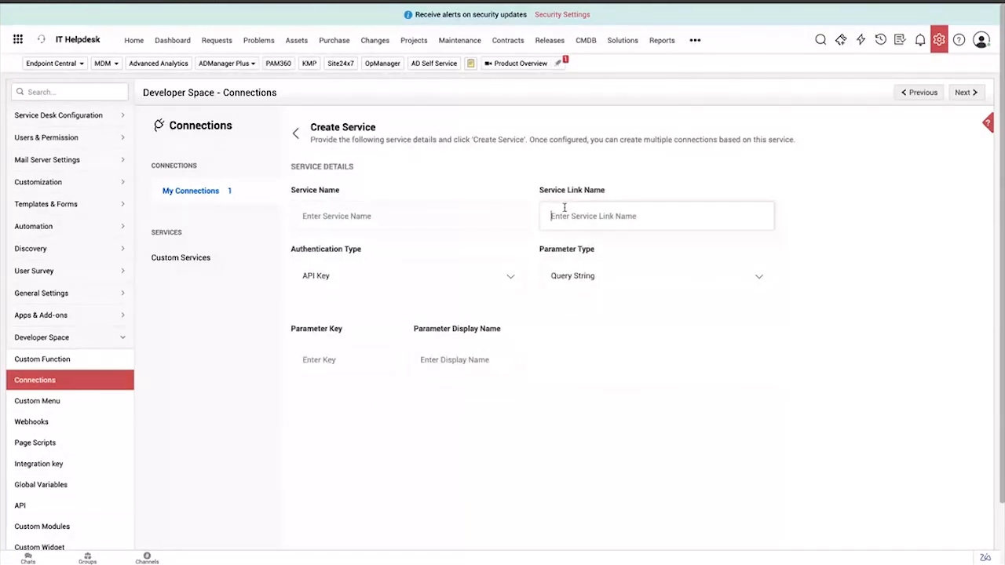
pyautogui.click(583, 285)
pyautogui.click(511, 314)
pyautogui.click(510, 278)
pyautogui.scroll(-1, 511, 278)
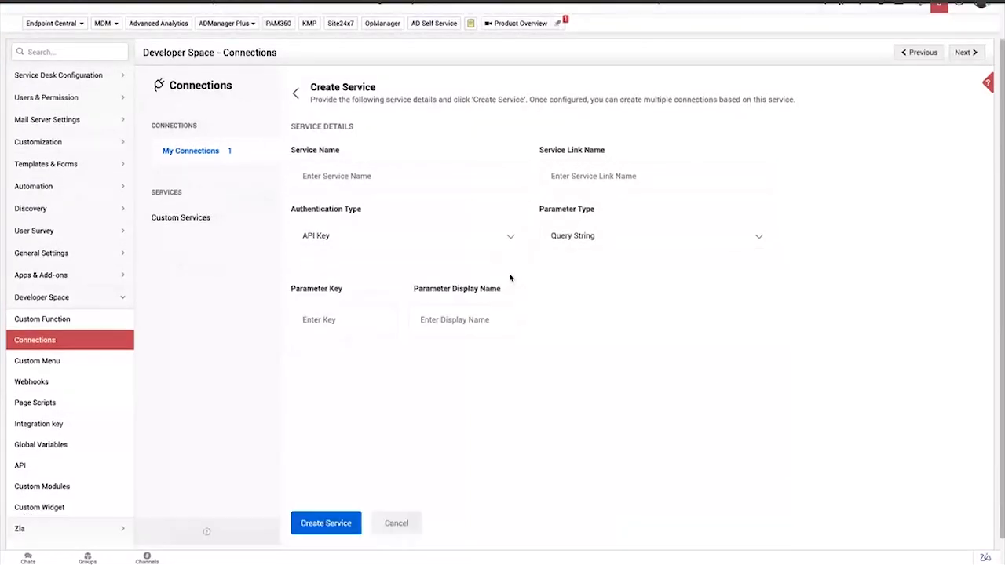
pyautogui.scroll(-1, 509, 278)
pyautogui.click(314, 299)
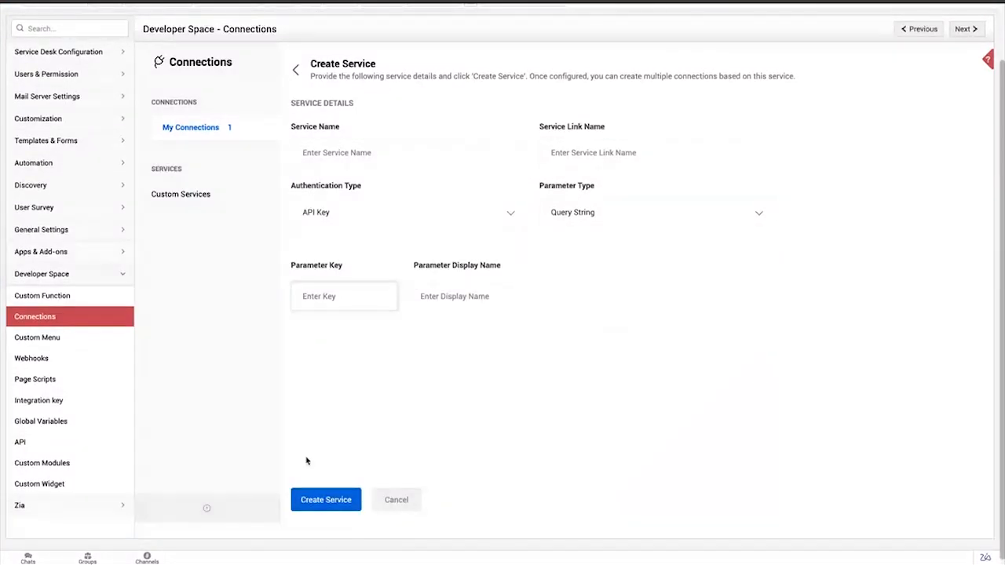
# Leave the new service form, open the existing Zoom connection and examine its Deluge and JSON sample code
pyautogui.click(296, 70)
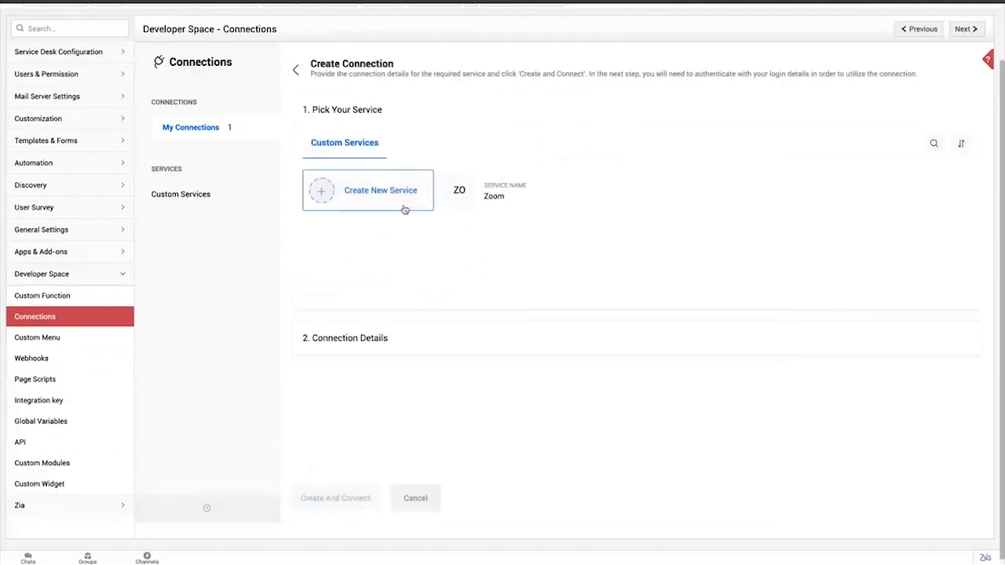
pyautogui.click(297, 71)
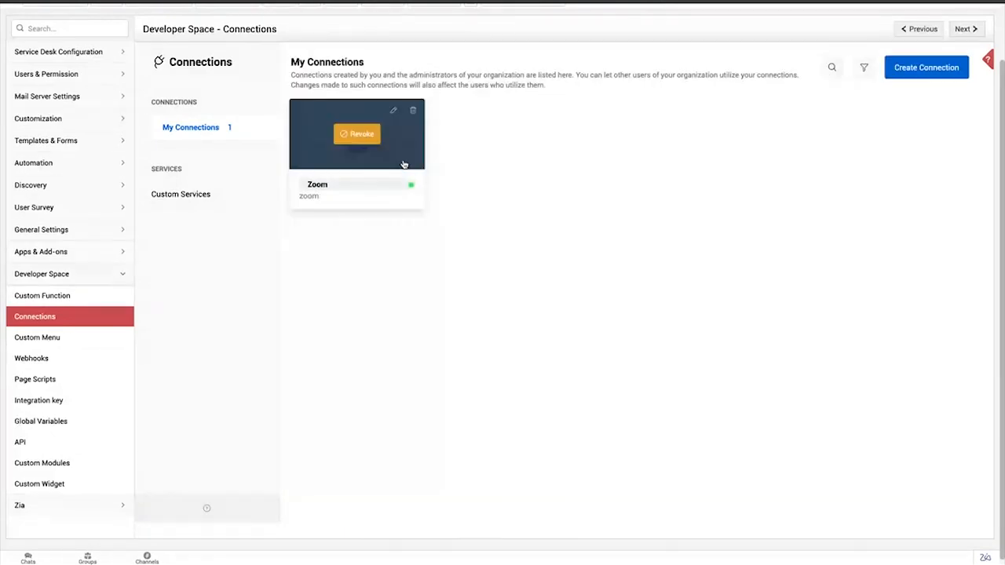
pyautogui.click(404, 164)
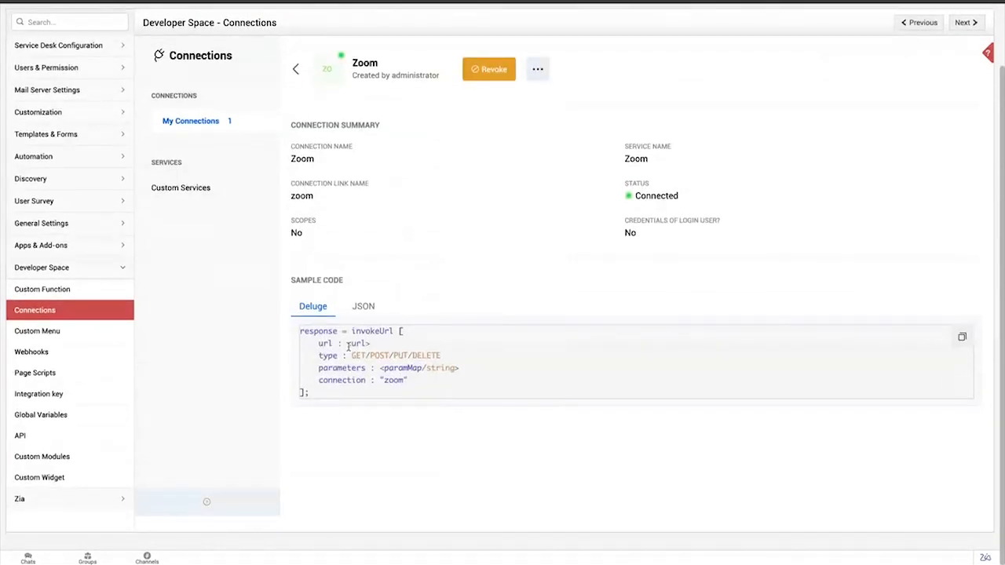
pyautogui.click(367, 308)
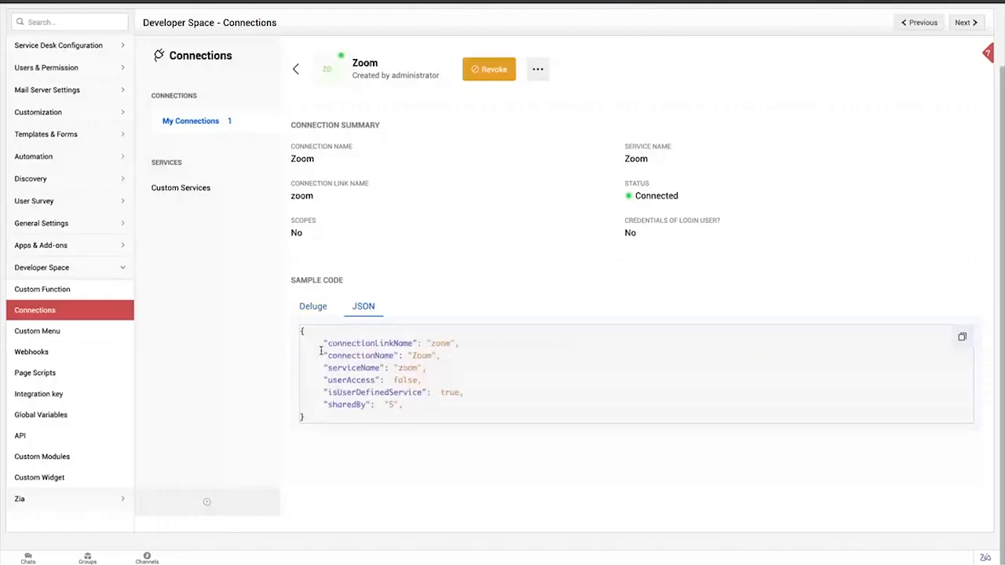
pyautogui.moveTo(302, 330); pyautogui.dragTo(346, 423)
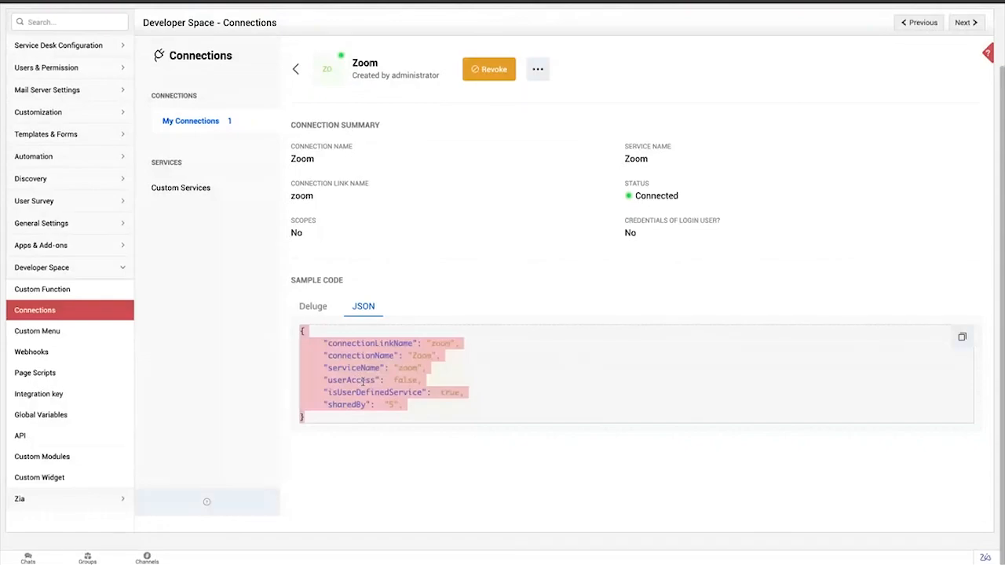
# Open the Zoom Widget's details under the Developer Space custom widgets and check its configuration and basic information
pyautogui.click(73, 477)
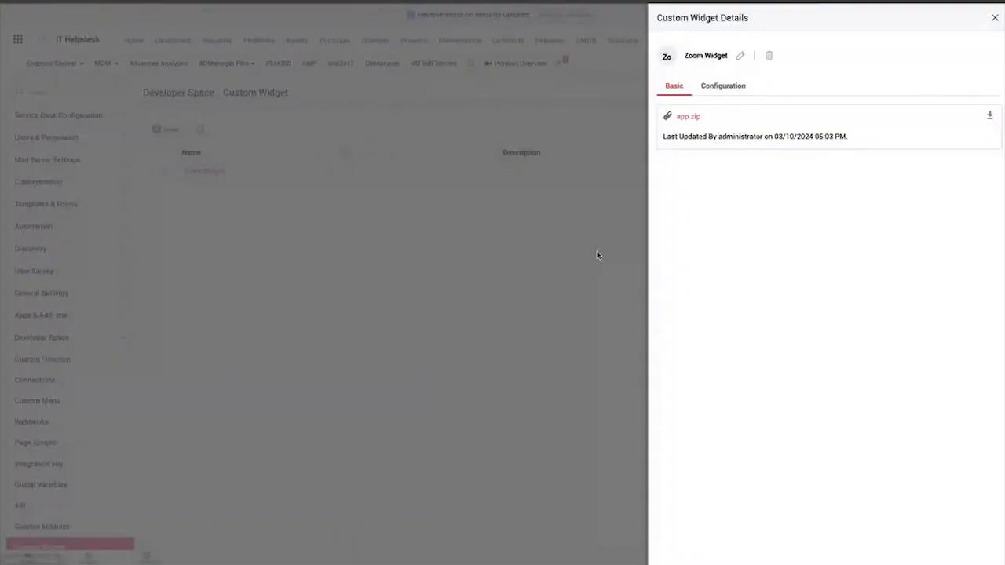
pyautogui.click(732, 88)
pyautogui.click(673, 88)
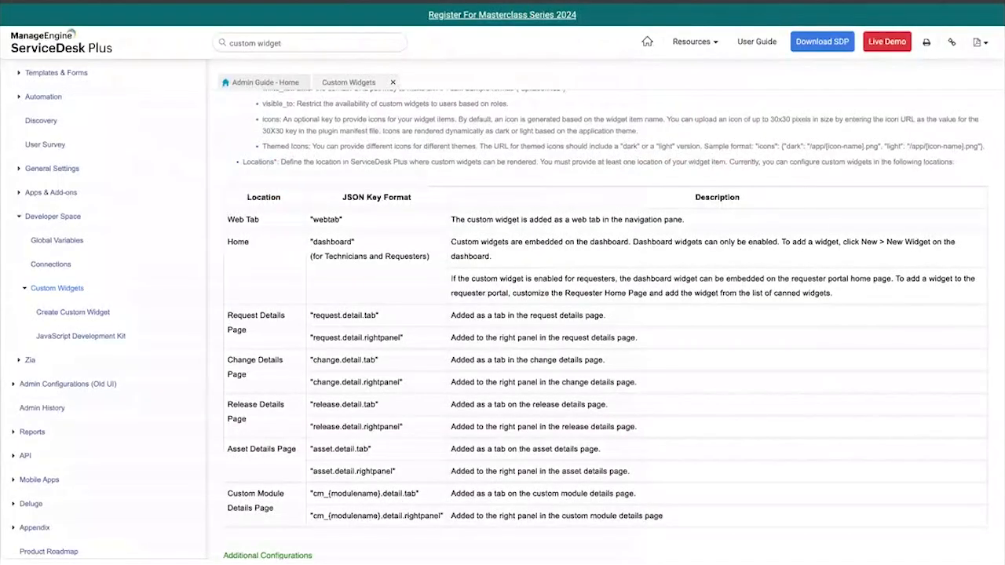
# Switch to the Admin Guide's Custom Widgets page and examine how to develop the app package and create the plugin-manifest.json file
pyautogui.scroll(1, 331, 239)
pyautogui.scroll(5, 331, 240)
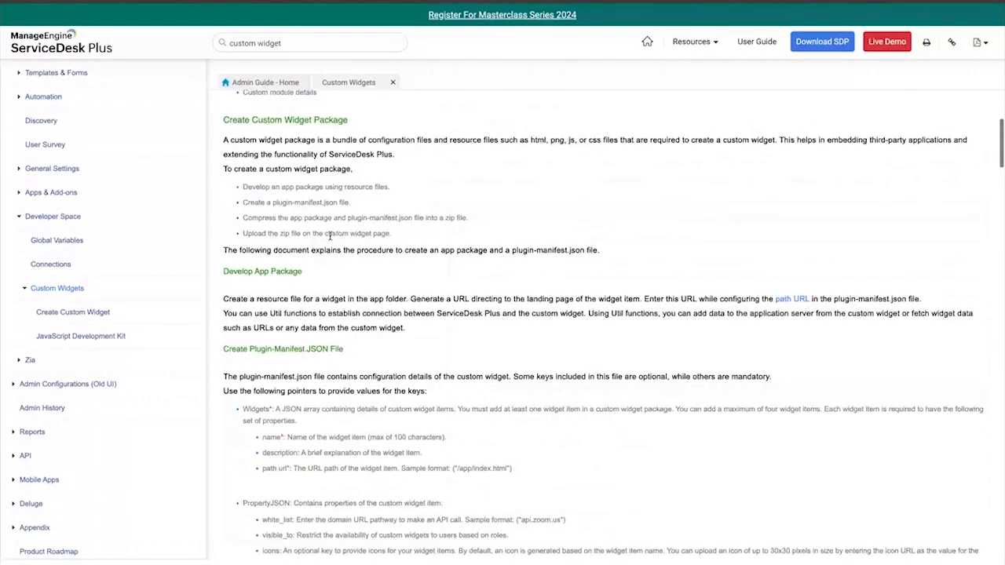
pyautogui.scroll(2, 331, 236)
pyautogui.scroll(1, 330, 196)
pyautogui.scroll(-2, 322, 262)
pyautogui.scroll(-1, 322, 262)
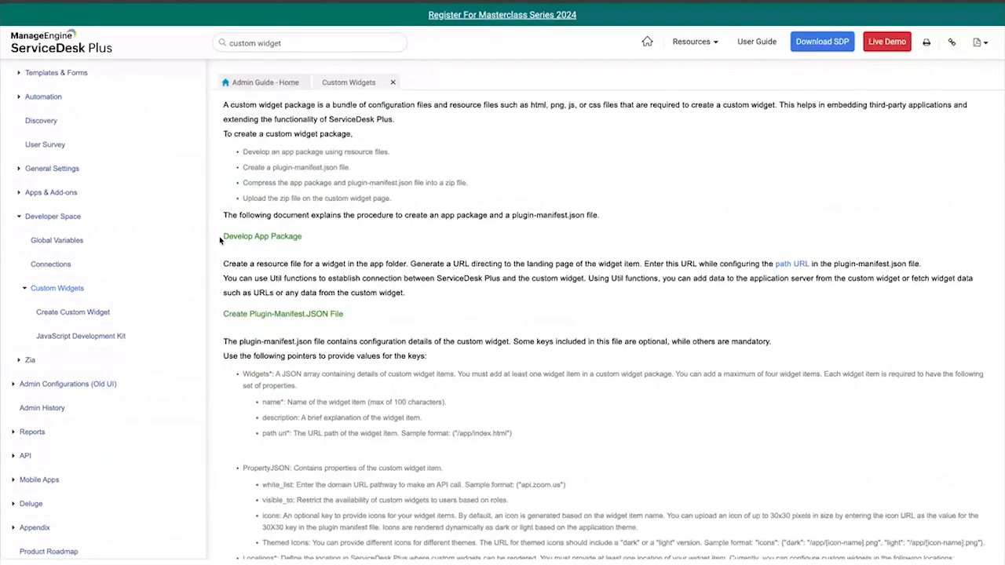
pyautogui.moveTo(221, 240); pyautogui.dragTo(305, 247)
pyautogui.scroll(-1, 306, 247)
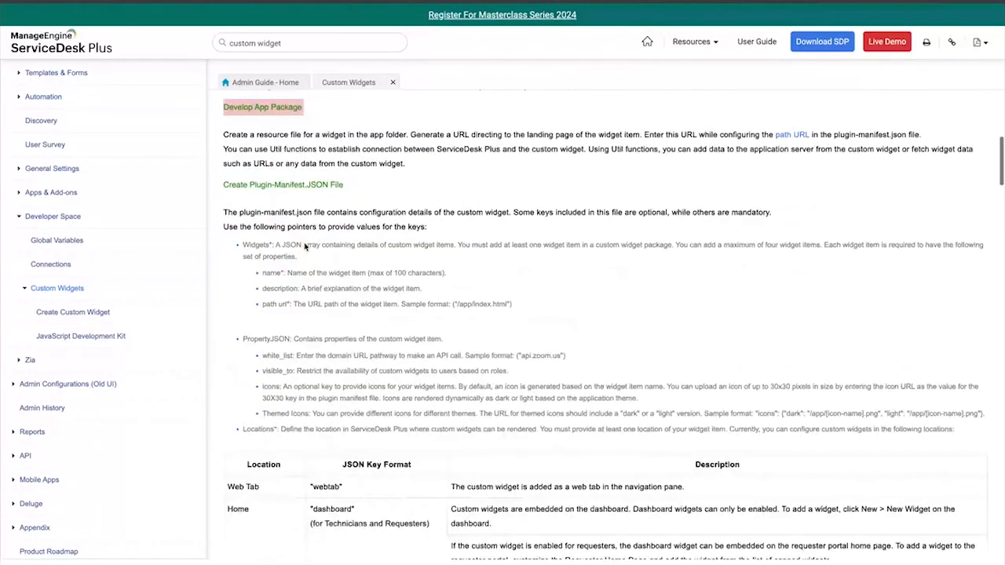
pyautogui.moveTo(250, 185); pyautogui.dragTo(334, 186)
# Examine the guide's widget properties, location key table and the sample module configuration for the plugin-manifest file
pyautogui.scroll(-2, 345, 187)
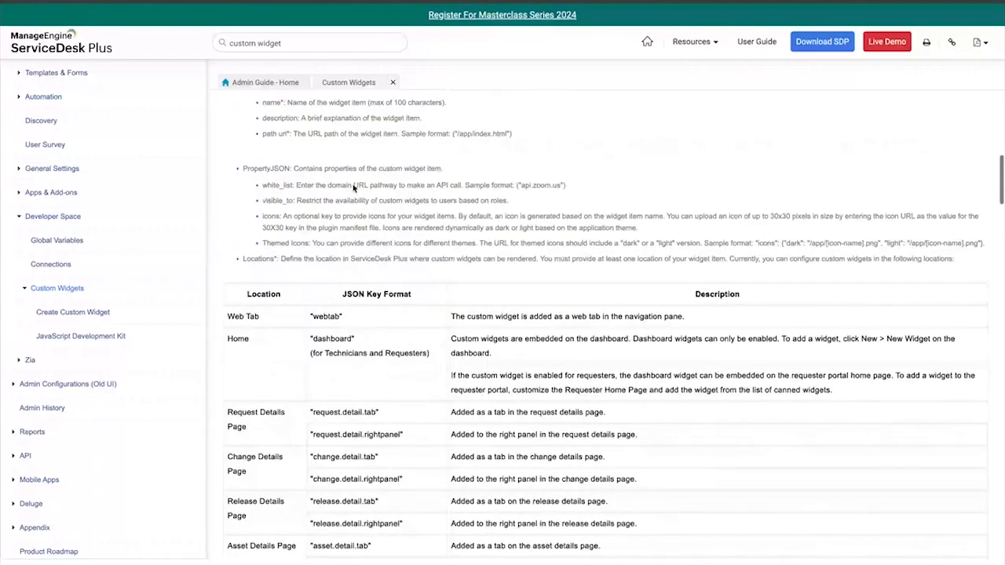
pyautogui.scroll(-2, 353, 187)
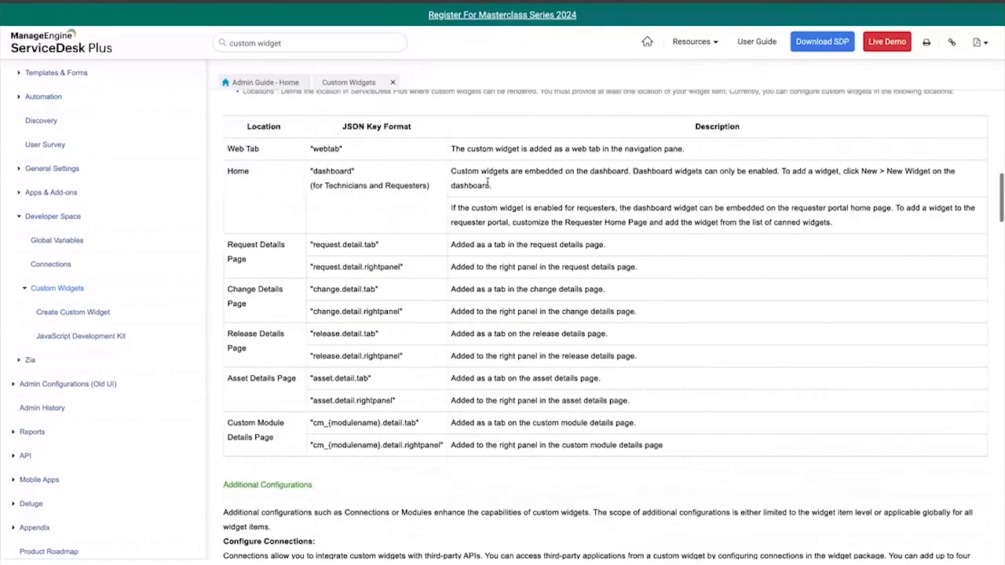
pyautogui.scroll(-8, 488, 182)
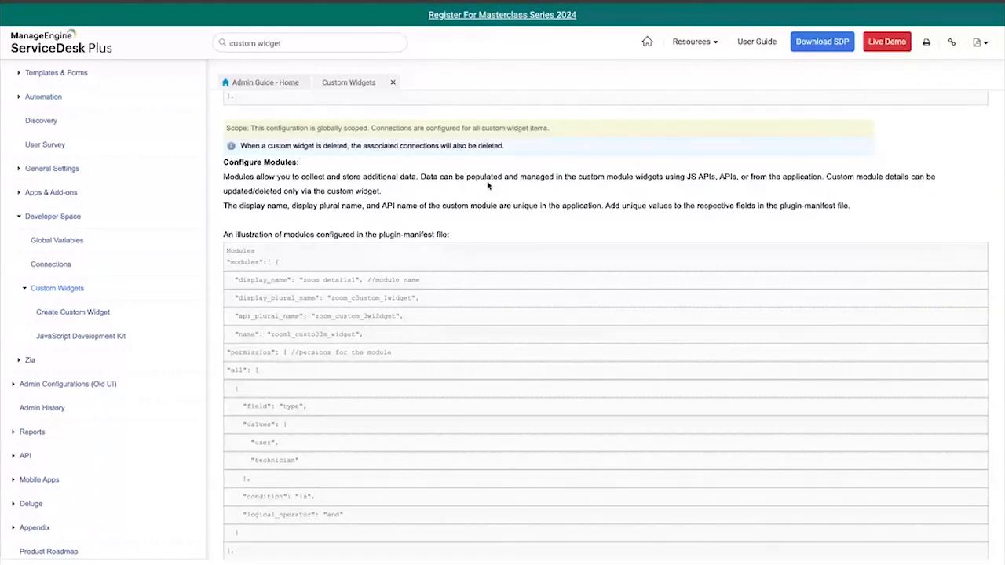
pyautogui.scroll(-1, 488, 185)
pyautogui.scroll(-1, 488, 186)
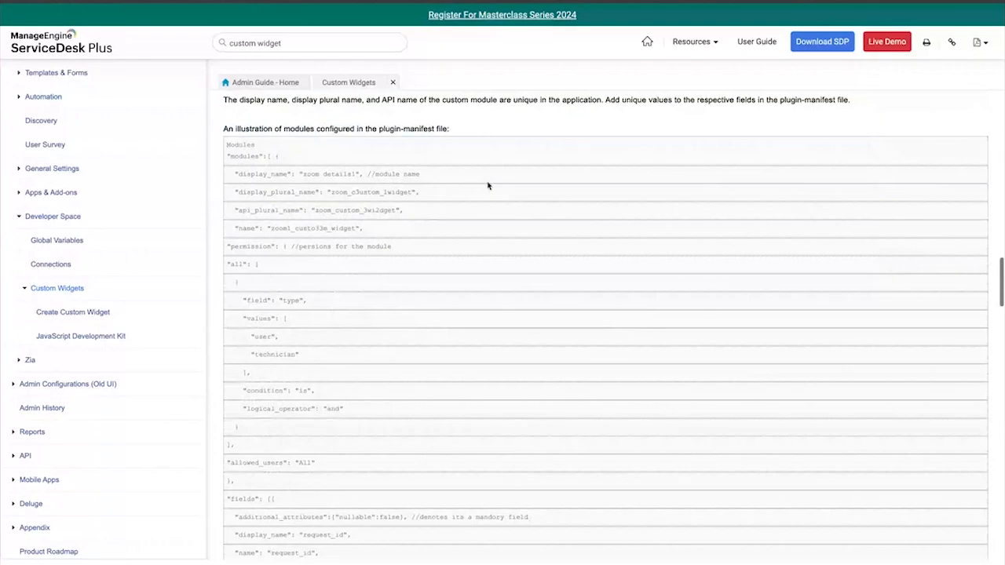
pyautogui.scroll(-3, 488, 186)
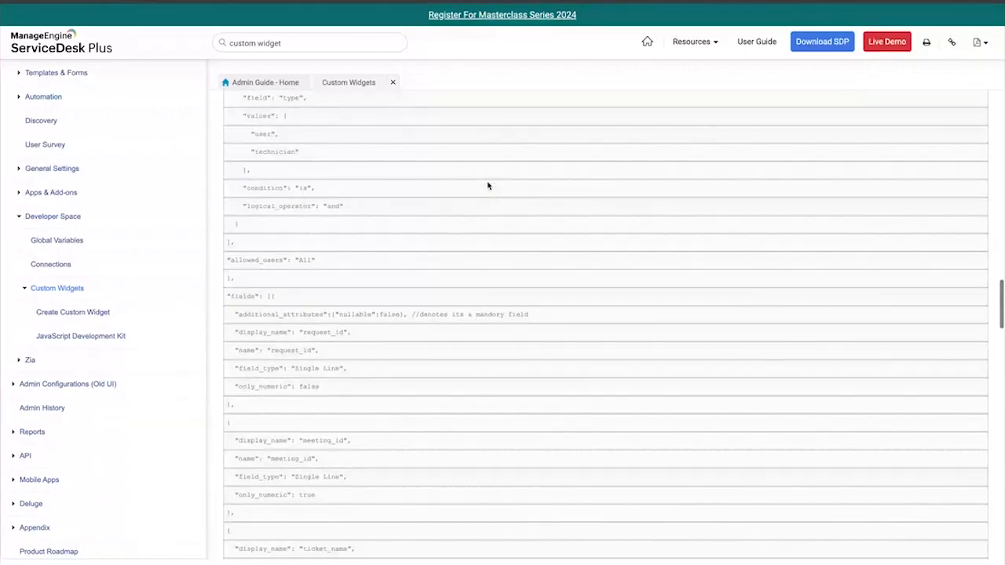
pyautogui.scroll(-2, 487, 185)
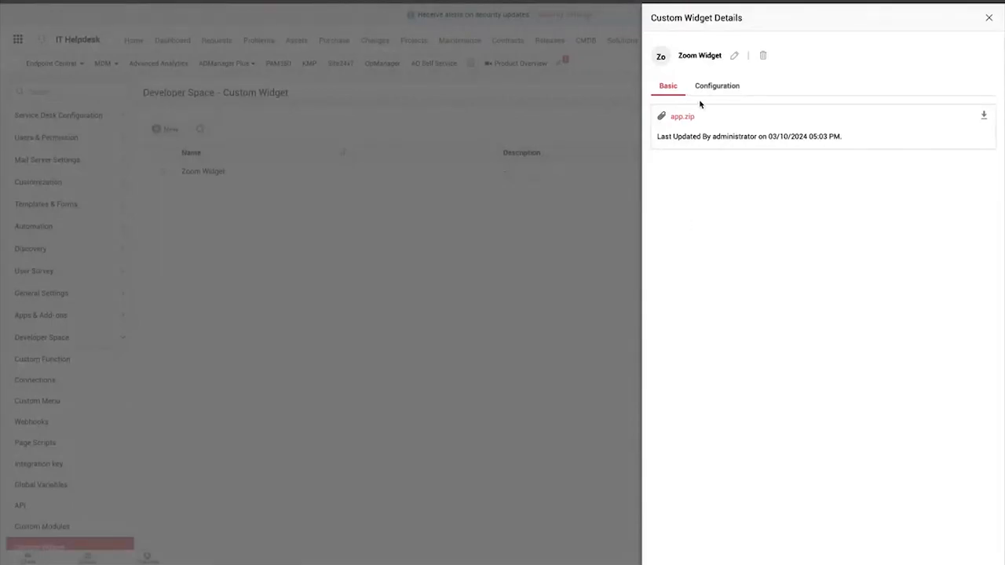
# Return to ServiceDesk Plus, open the Zoom Widget's location settings and review the locations that can be added
pyautogui.click(722, 88)
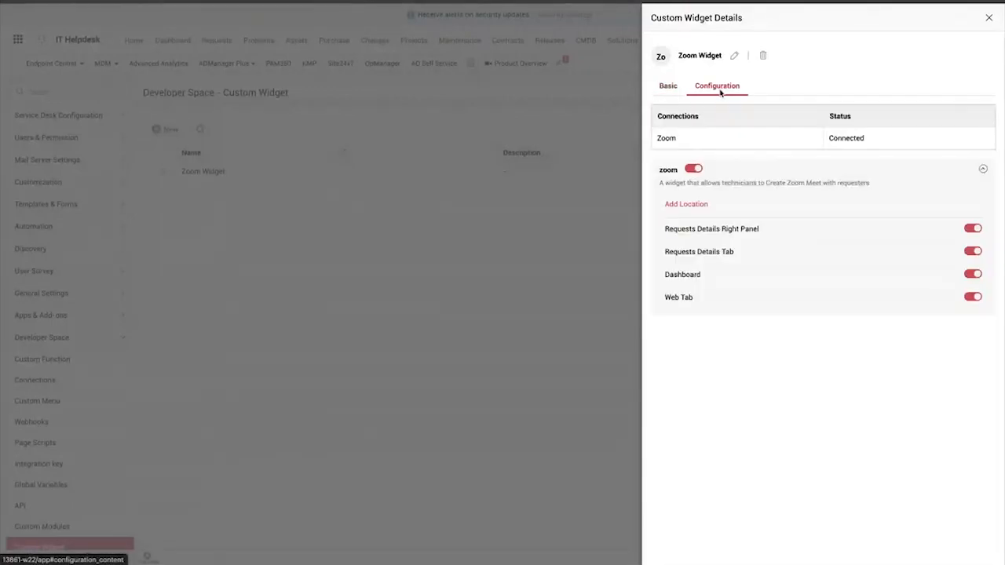
pyautogui.click(698, 206)
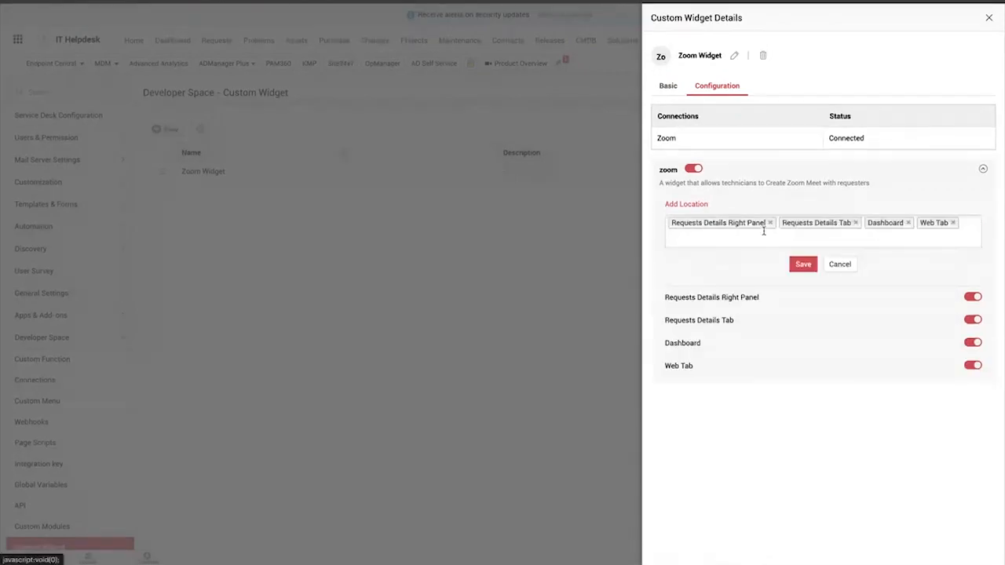
pyautogui.click(883, 237)
pyautogui.scroll(-1, 717, 310)
pyautogui.scroll(-3, 717, 309)
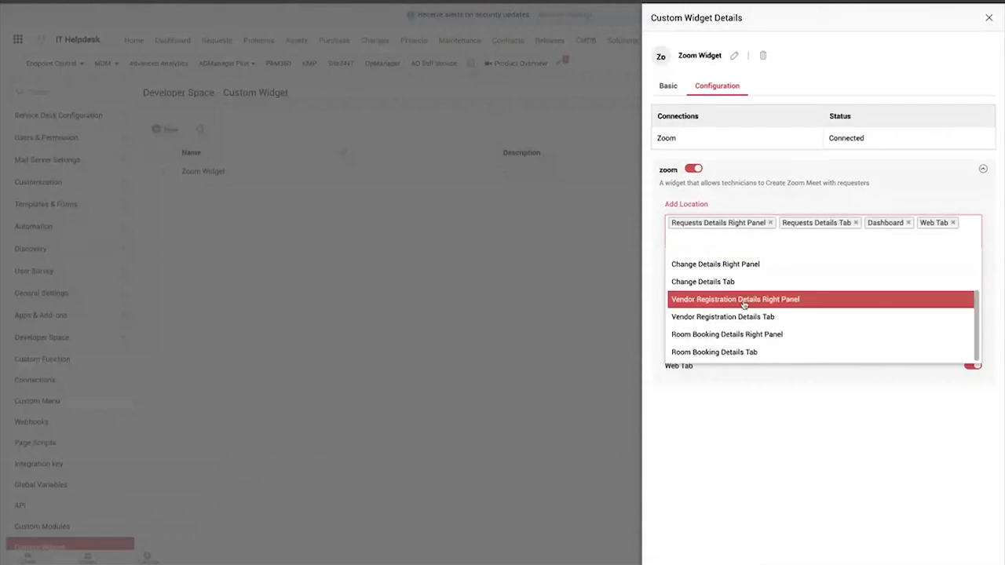
pyautogui.scroll(4, 742, 303)
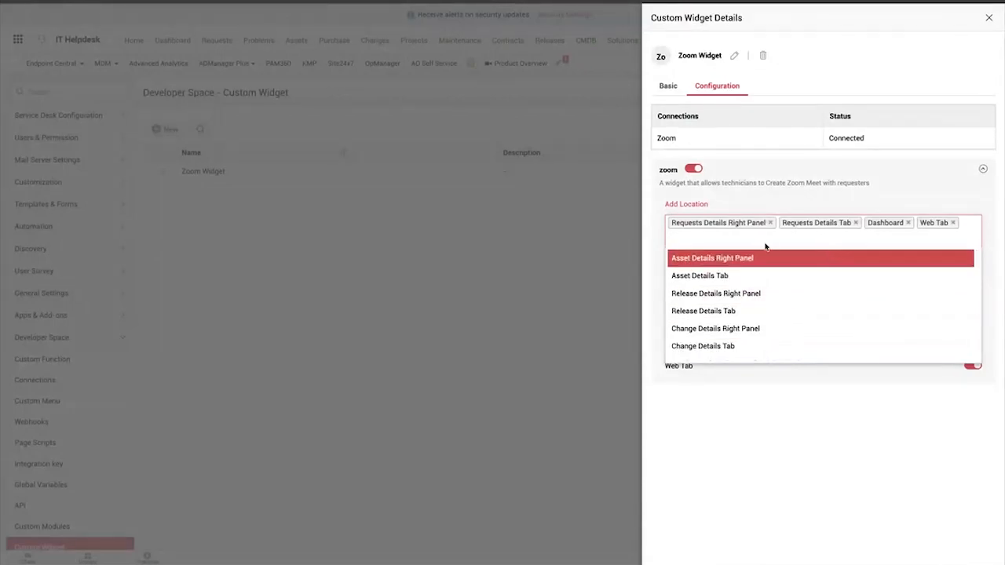
# Remove the Web Tab and Dashboard locations from the Zoom Widget, save the change and close the widget details
pyautogui.click(953, 223)
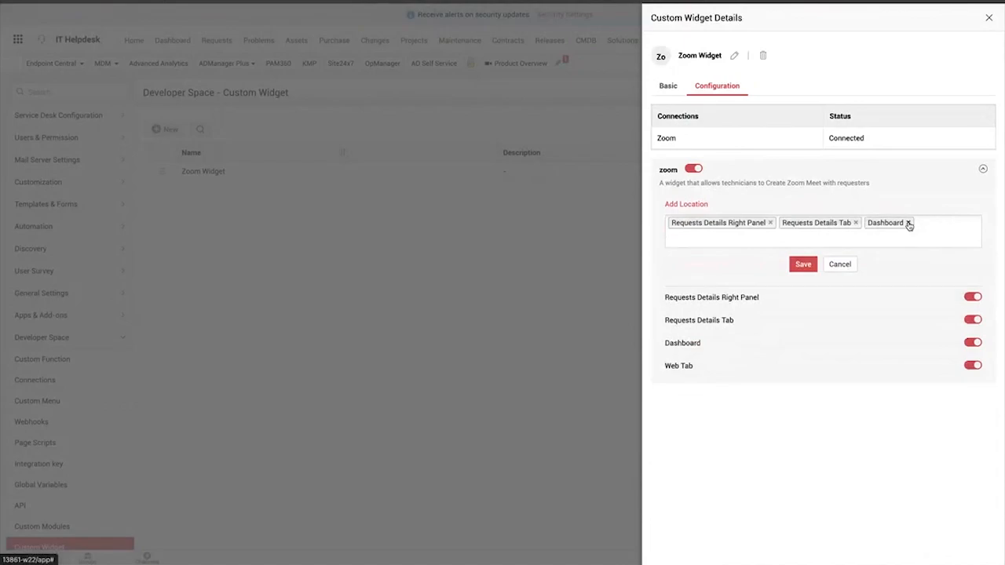
pyautogui.click(908, 224)
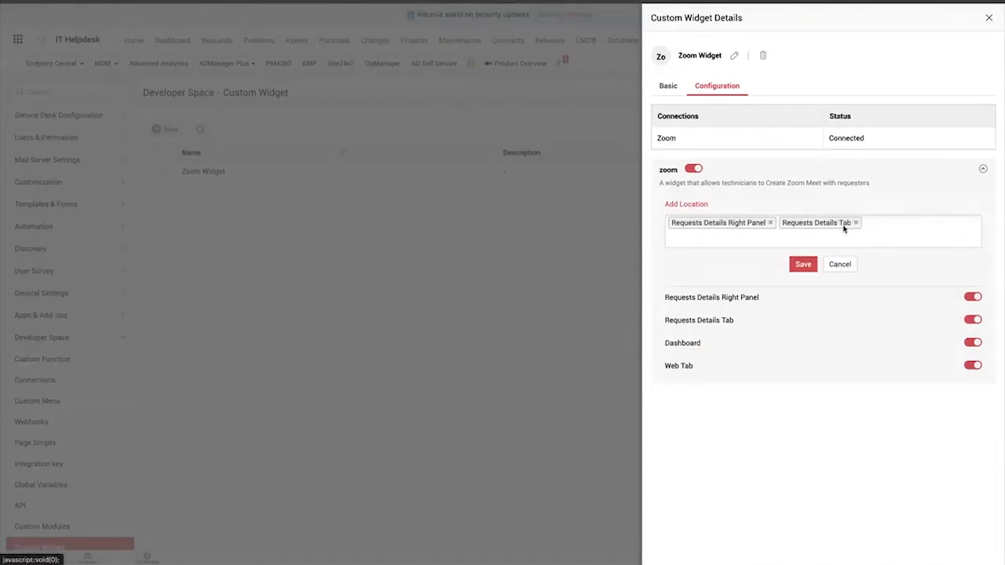
pyautogui.click(803, 268)
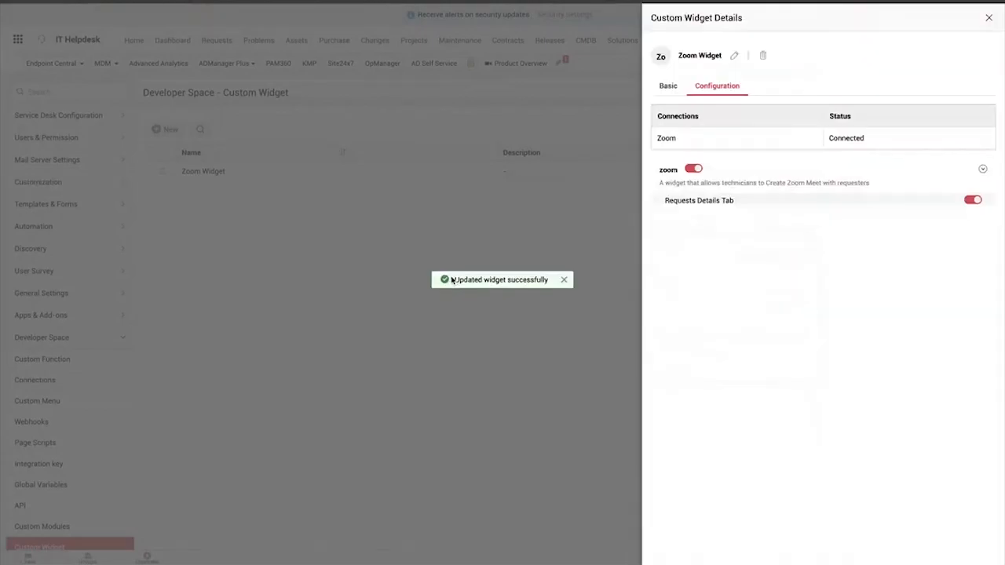
pyautogui.click(989, 17)
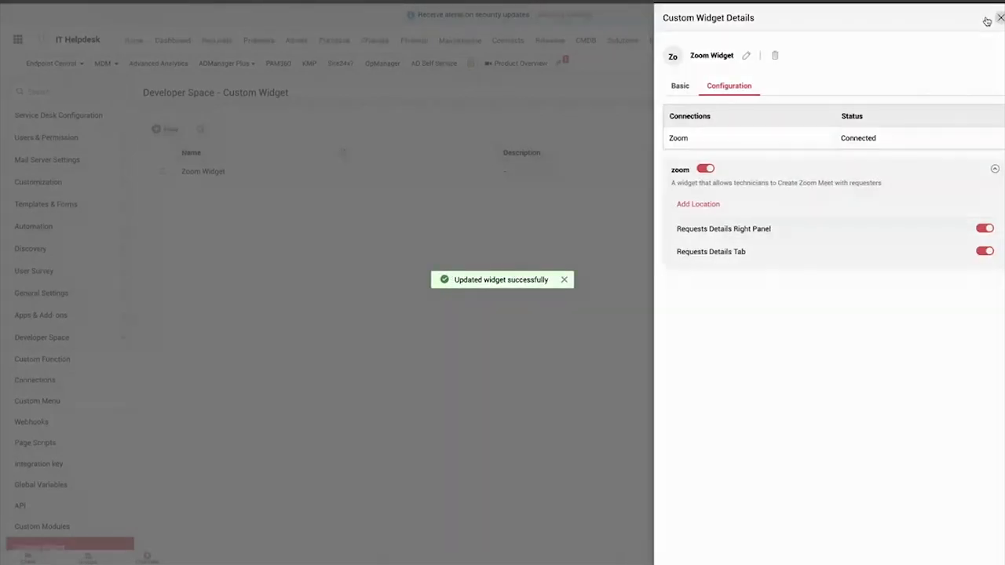
# Open request 155, check the zoom widget in its details tab and side panel, then return to the request list
pyautogui.click(217, 40)
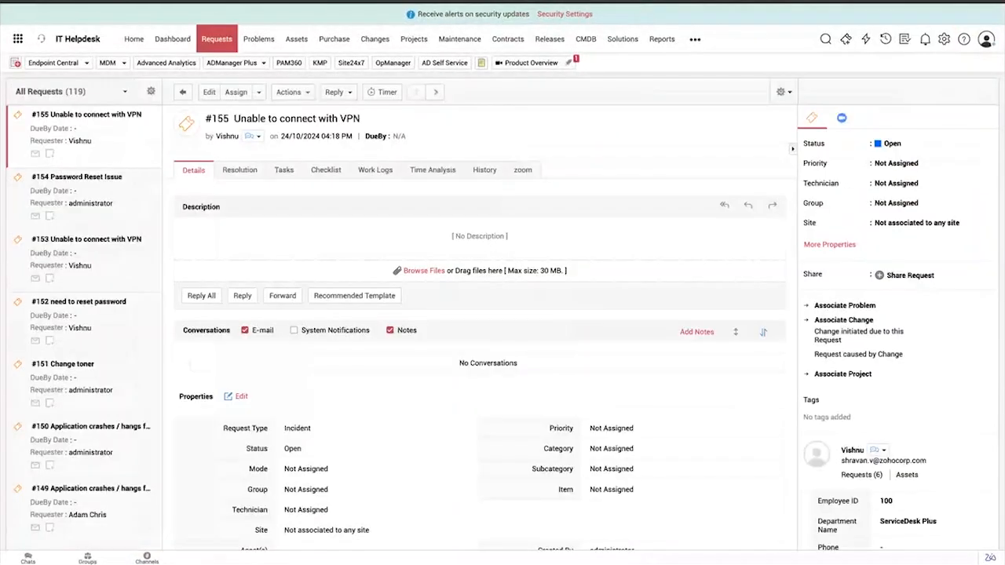
pyautogui.click(525, 174)
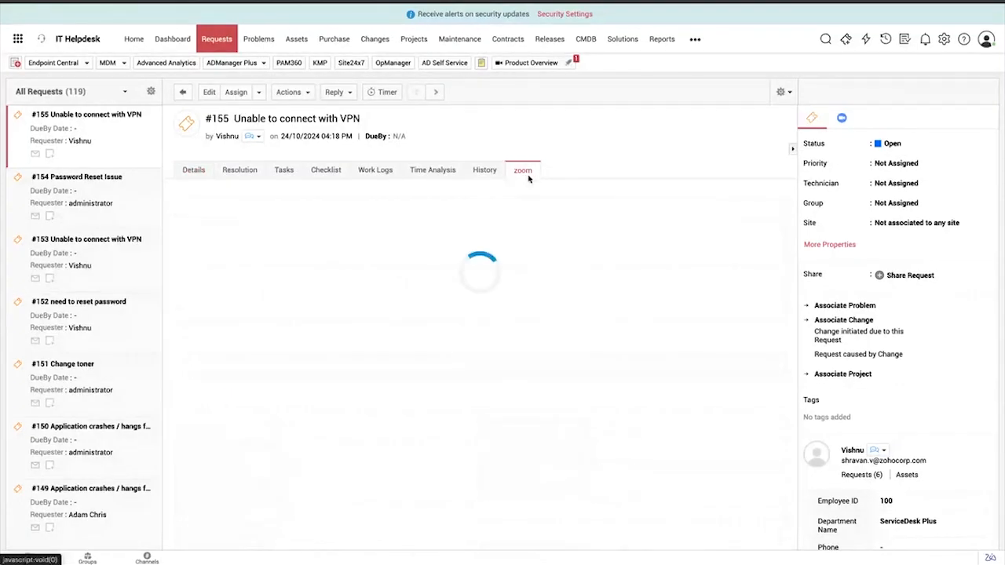
pyautogui.click(842, 119)
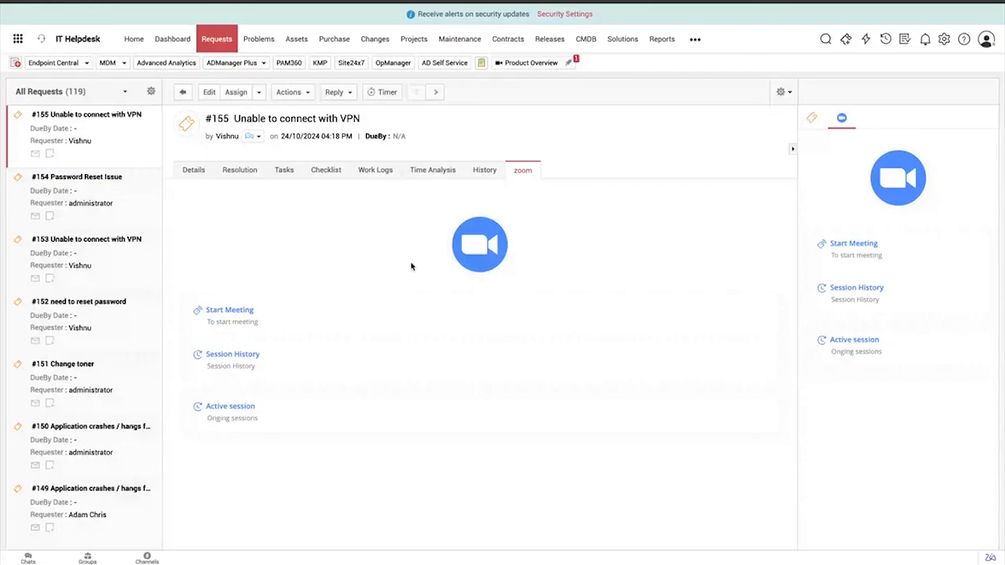
pyautogui.click(463, 403)
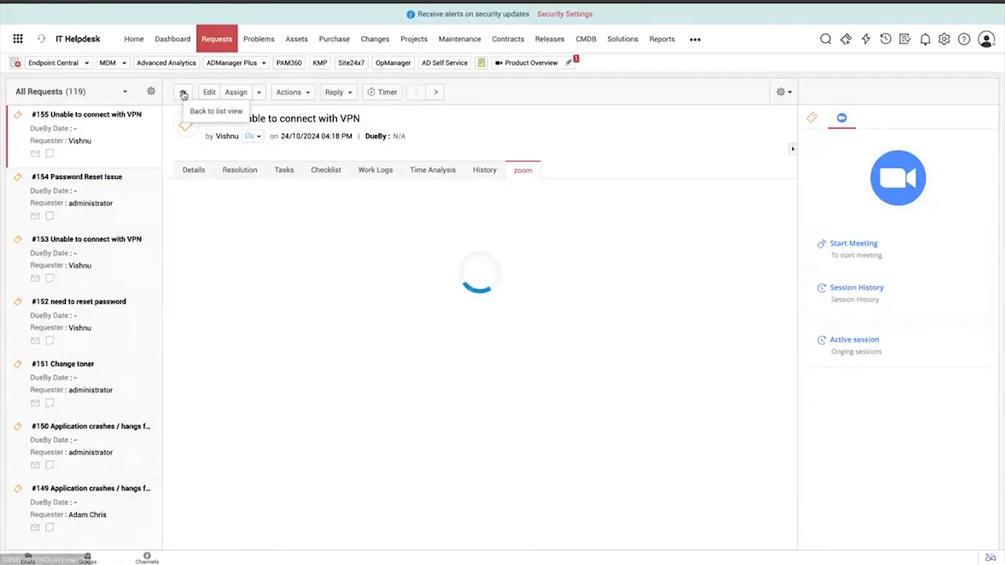
pyautogui.click(183, 92)
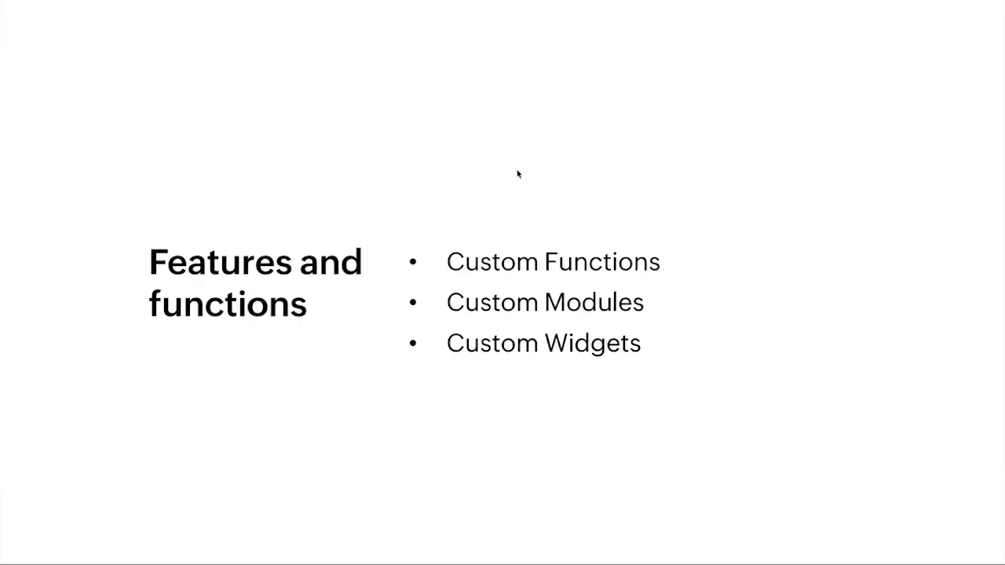
pyautogui.press('Right')
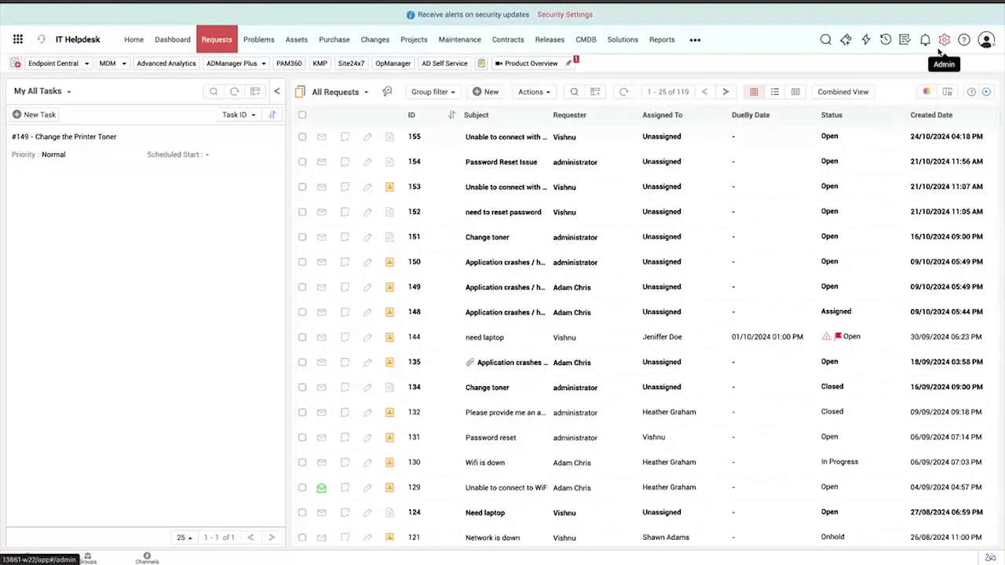
# Open the Zia Bot actions page in the admin settings
pyautogui.click(943, 43)
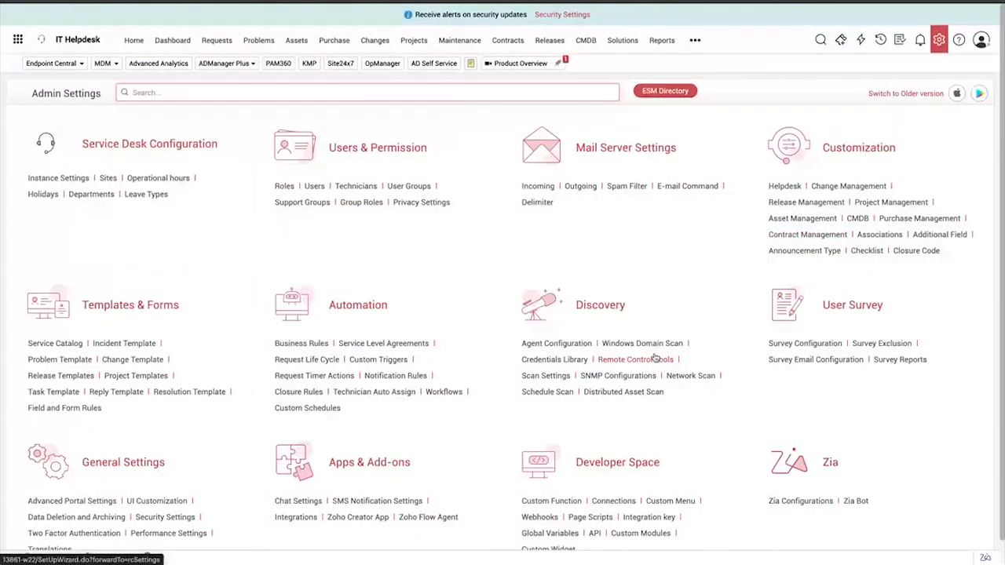
pyautogui.scroll(-1, 656, 358)
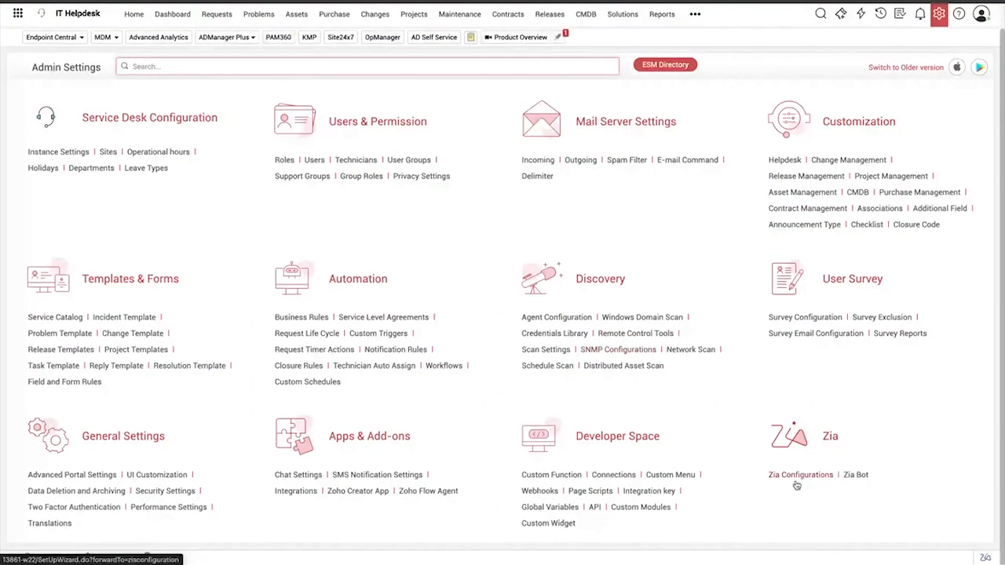
pyautogui.click(856, 475)
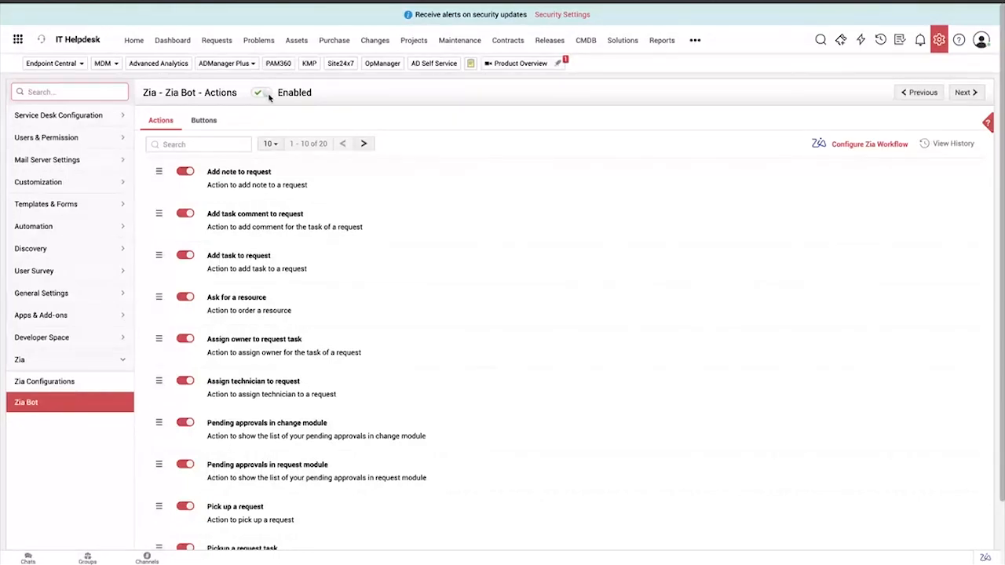
# Open the Ask Zia chat, answer No to continuing the previous conversation and send "stop" to restart it
pyautogui.click(985, 556)
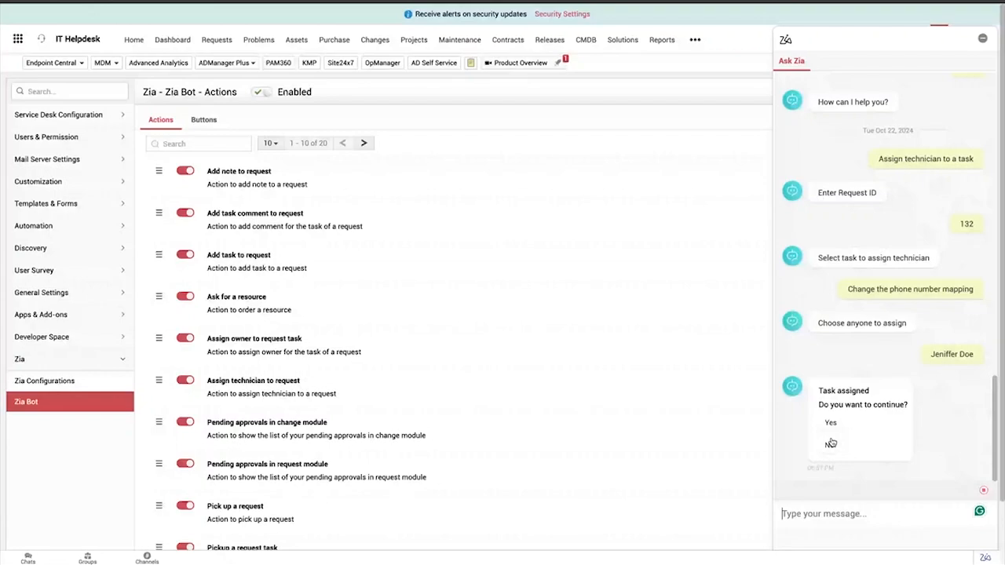
pyautogui.click(831, 444)
pyautogui.click(960, 511)
pyautogui.write('stop')
pyautogui.press('Return')
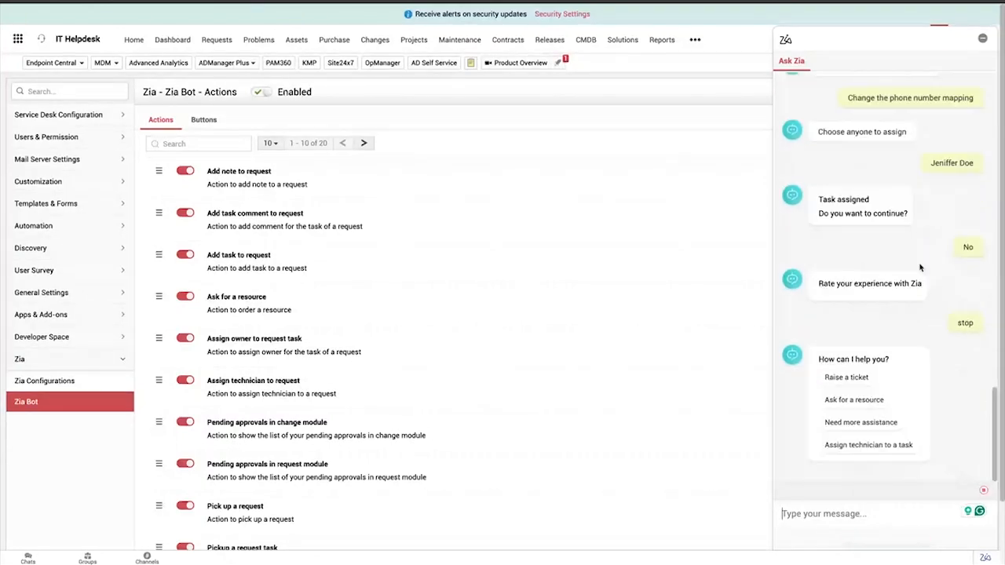
# Minimize the Ask Zia chat and open the Zia Bot workflow configuration
pyautogui.scroll(-1, 920, 268)
pyautogui.click(984, 40)
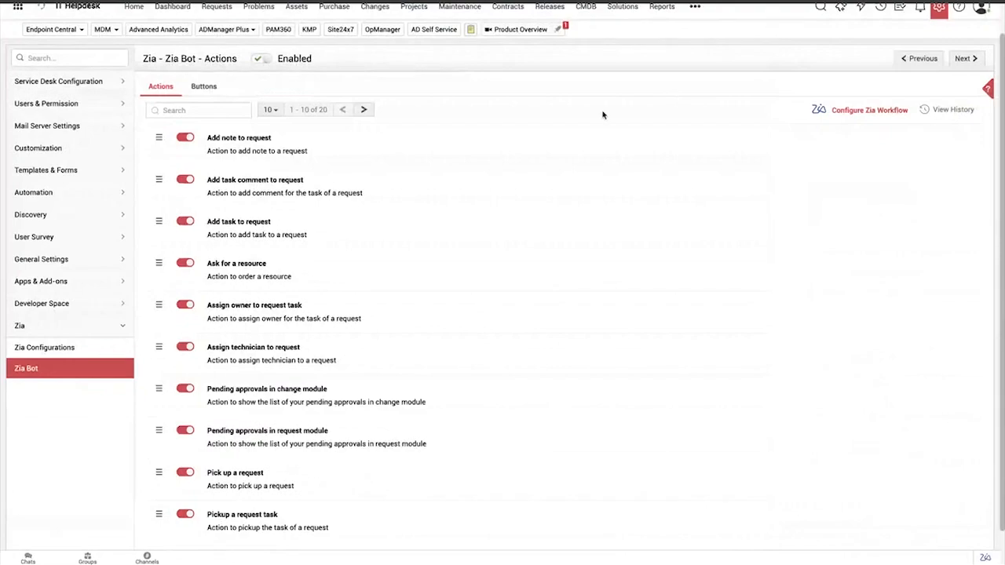
pyautogui.scroll(1, 603, 114)
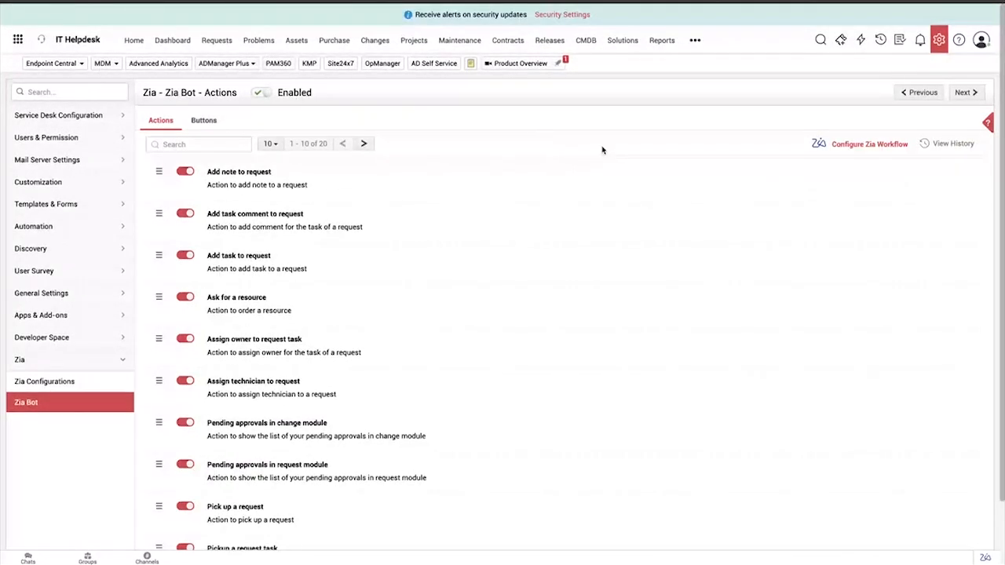
pyautogui.click(872, 145)
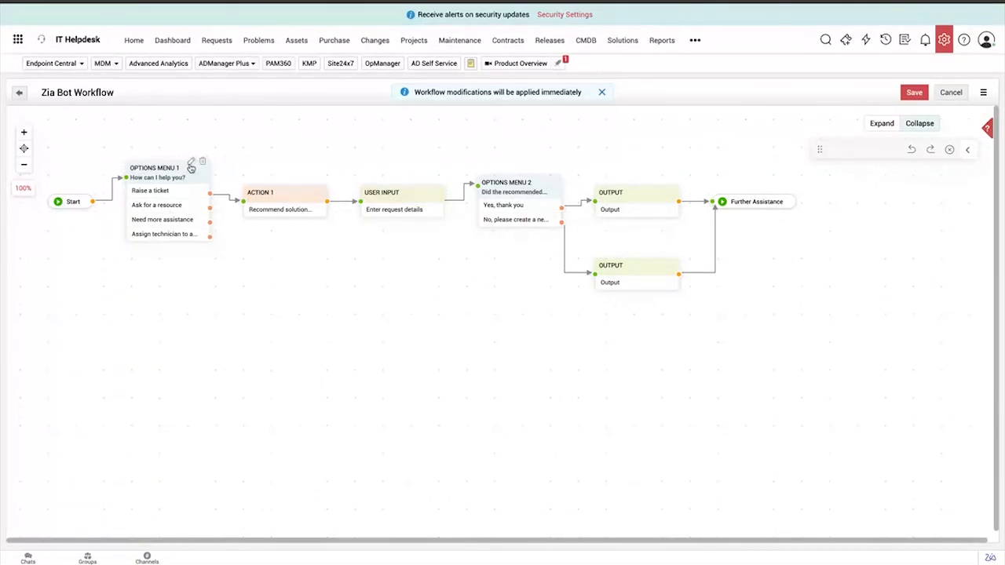
# Add an Add Task button to the "How can I help you?" options menu and save the menu
pyautogui.click(191, 163)
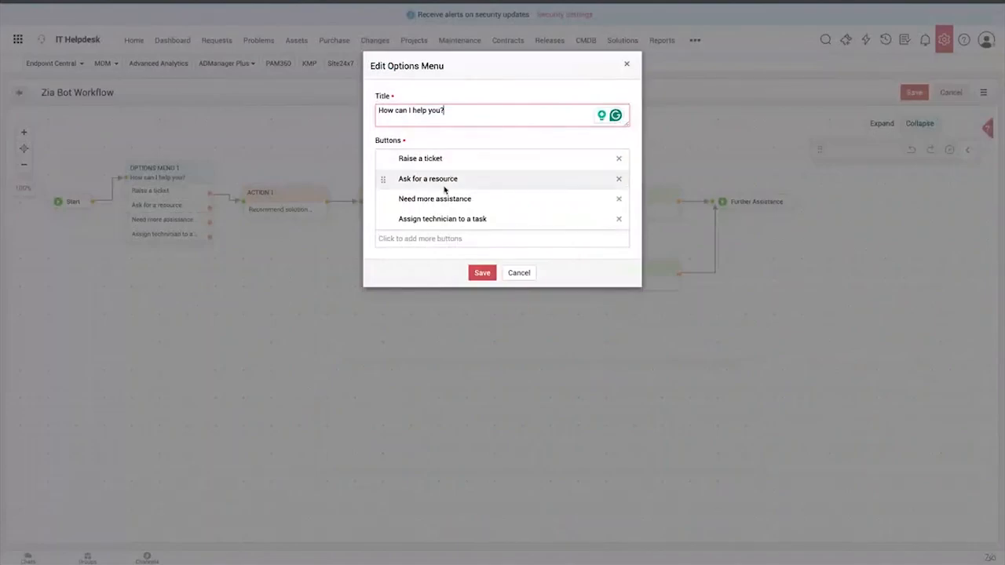
pyautogui.click(418, 240)
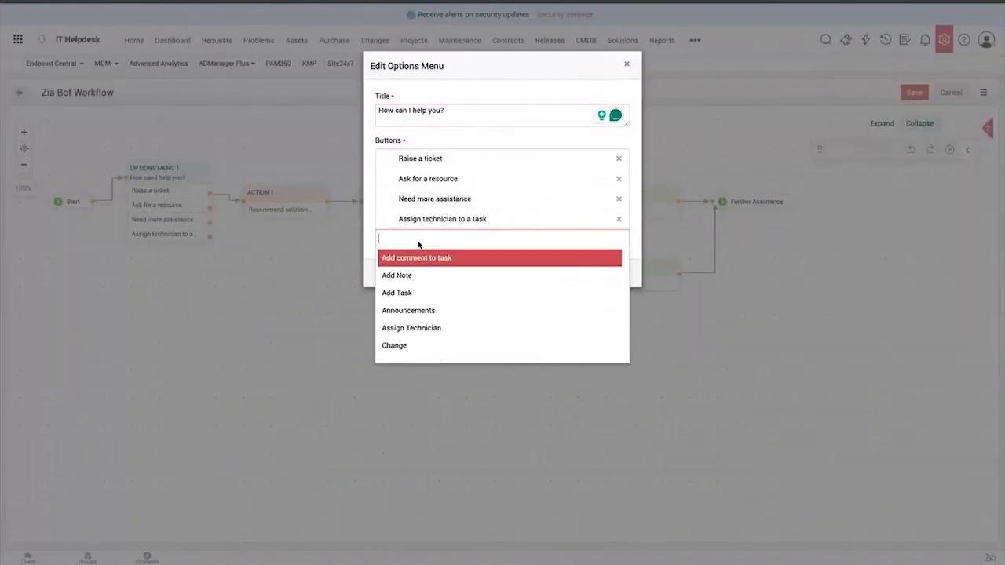
pyautogui.click(417, 292)
pyautogui.click(470, 294)
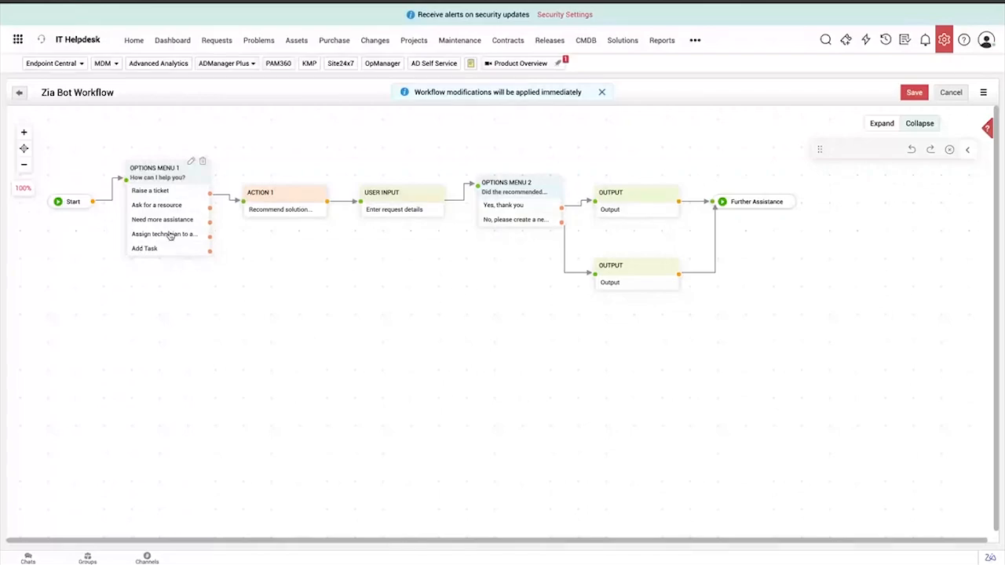
# Place a new Action node on the workflow canvas and look through the available default Zia actions
pyautogui.click(967, 149)
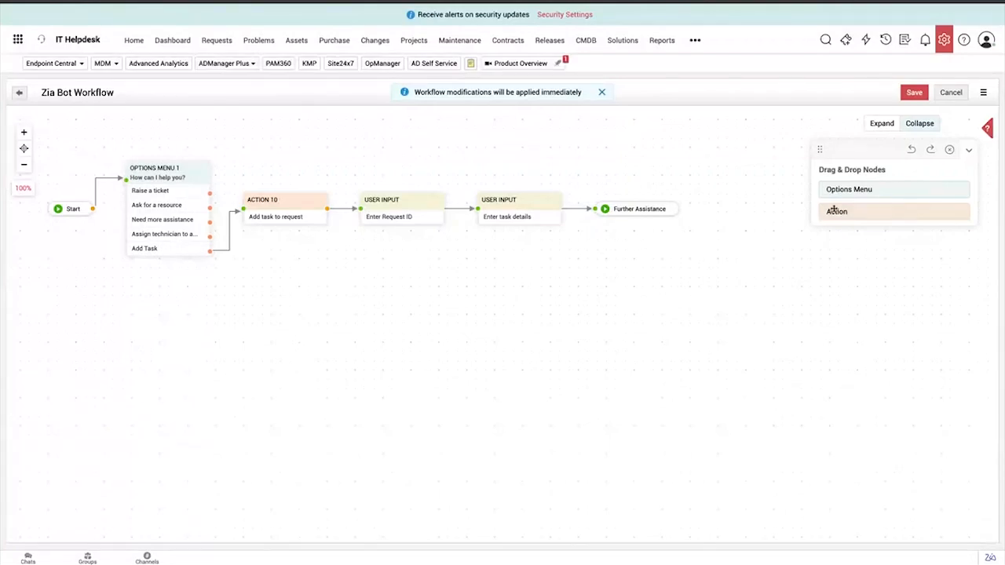
pyautogui.moveTo(848, 215); pyautogui.dragTo(251, 276)
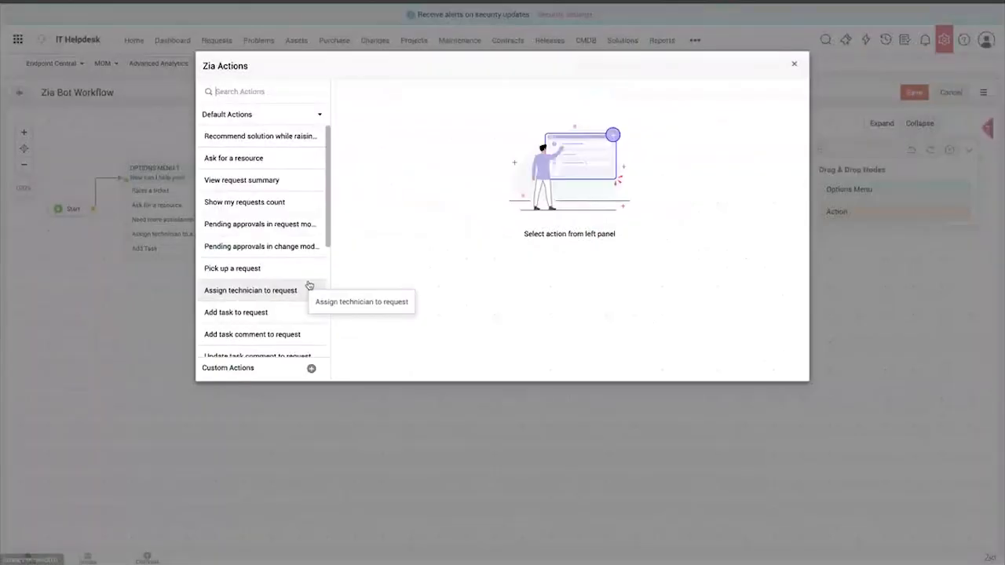
pyautogui.scroll(-1, 280, 185)
pyautogui.scroll(2, 281, 186)
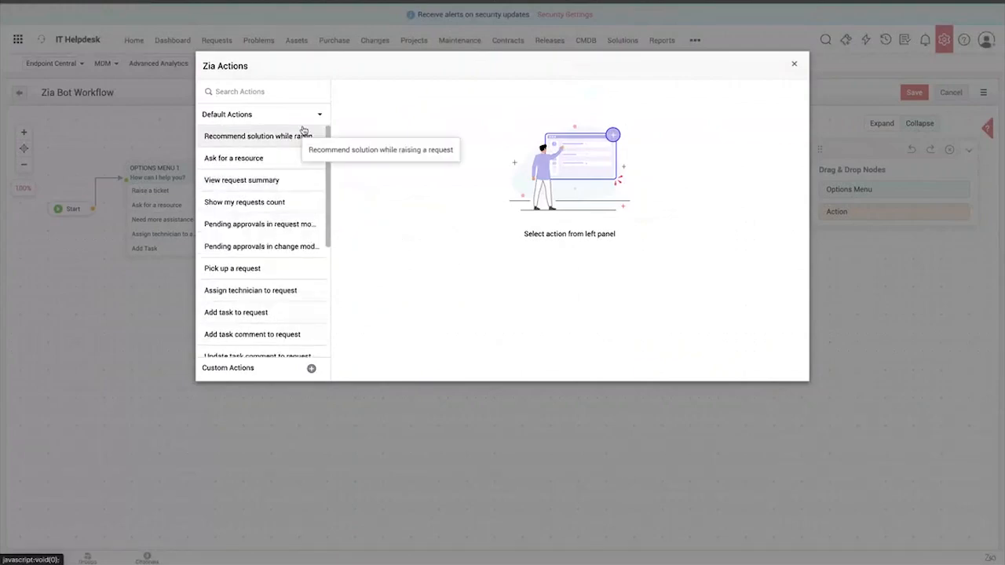
pyautogui.scroll(-2, 290, 155)
pyautogui.scroll(-4, 283, 197)
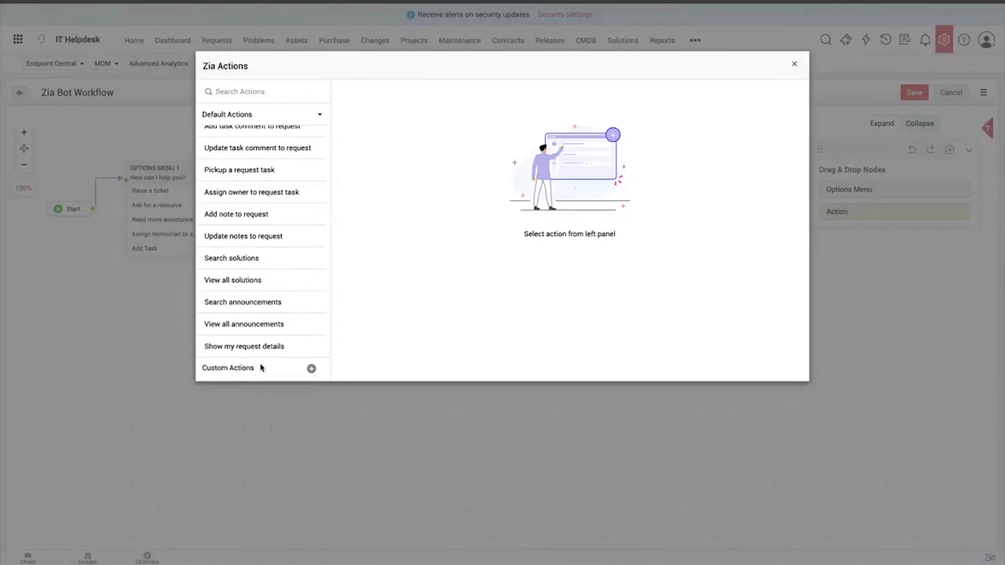
# Start a new custom Zia action, examine its parameter and custom function fields, and cancel it
pyautogui.click(311, 370)
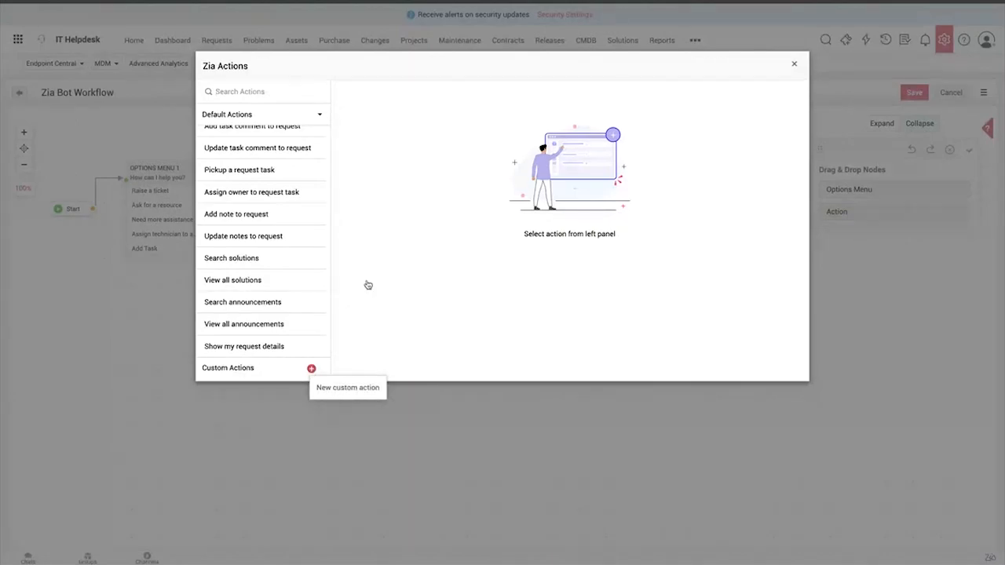
pyautogui.scroll(-5, 416, 241)
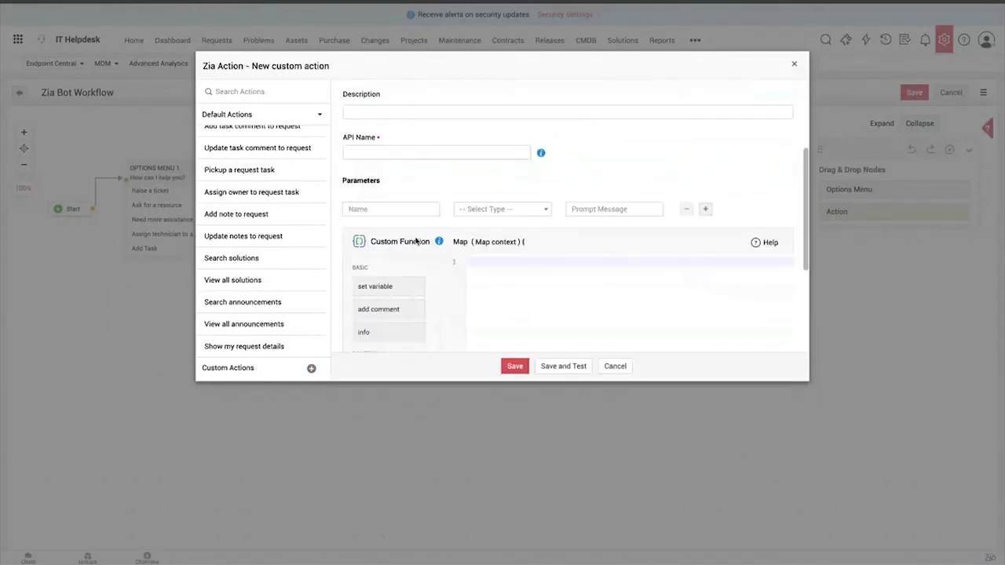
pyautogui.scroll(2, 416, 241)
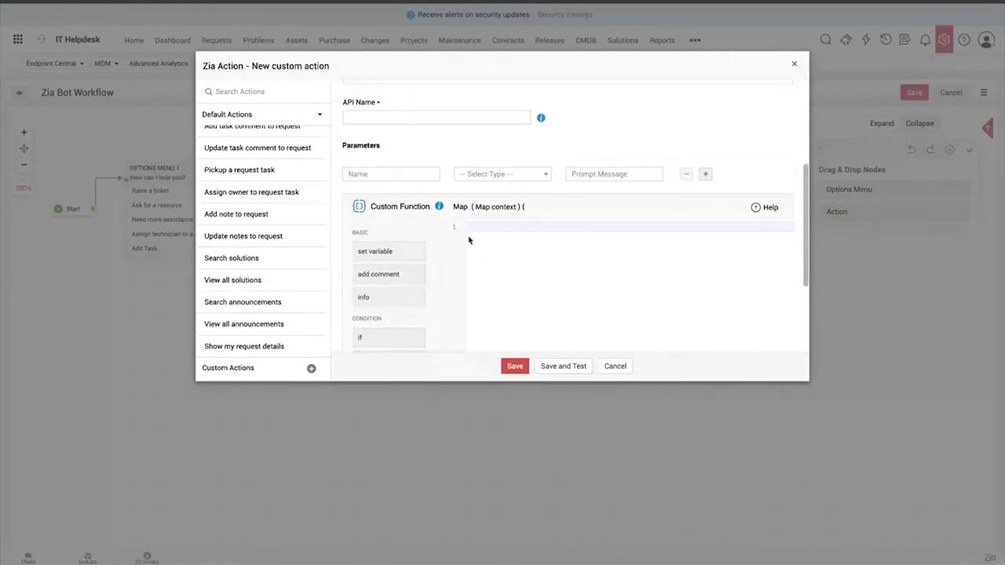
pyautogui.scroll(5, 469, 238)
pyautogui.scroll(-1, 469, 240)
pyautogui.scroll(-5, 469, 241)
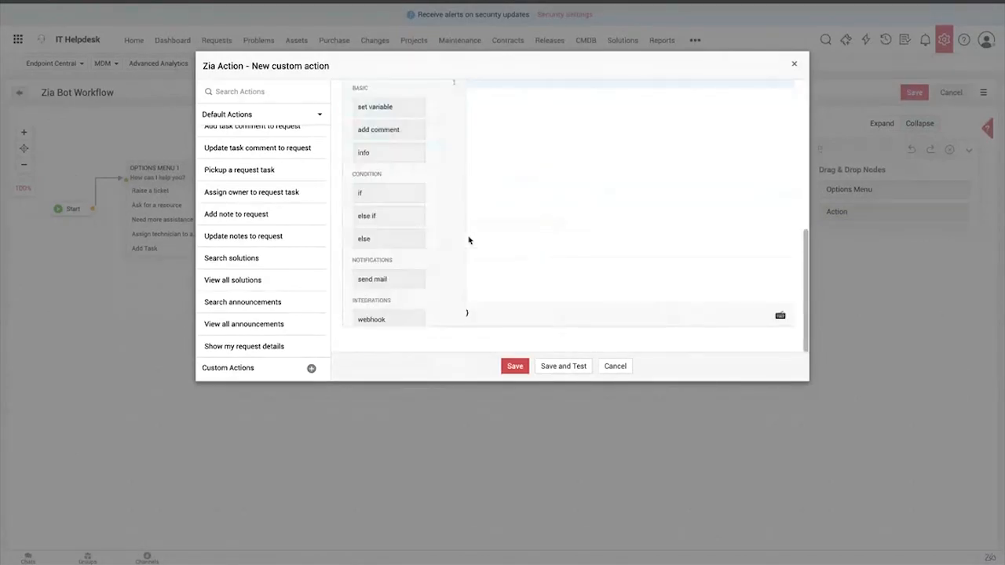
pyautogui.click(621, 366)
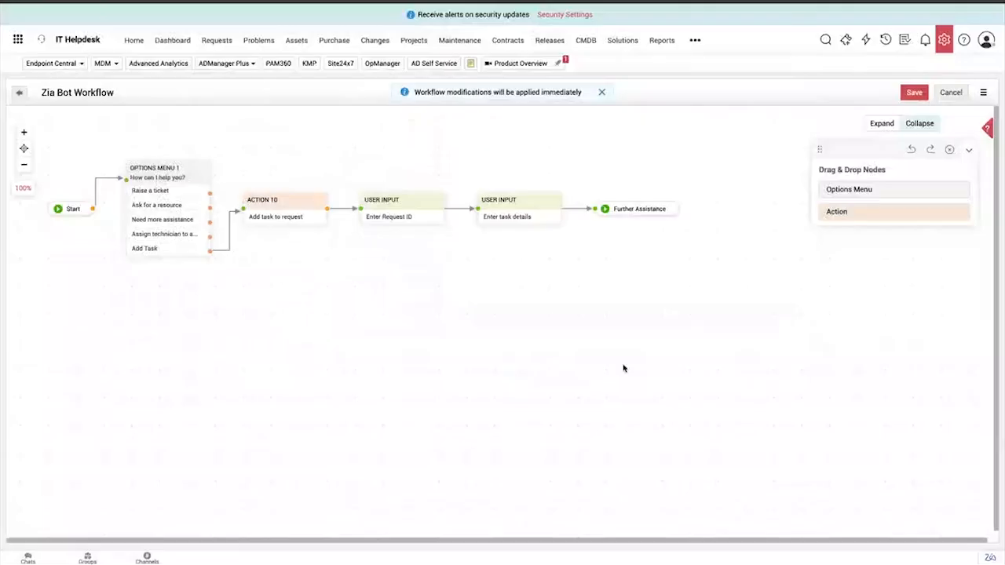
# Show the workflow branch of the Assign technician to a task option and save the Zia Bot workflow
pyautogui.click(187, 240)
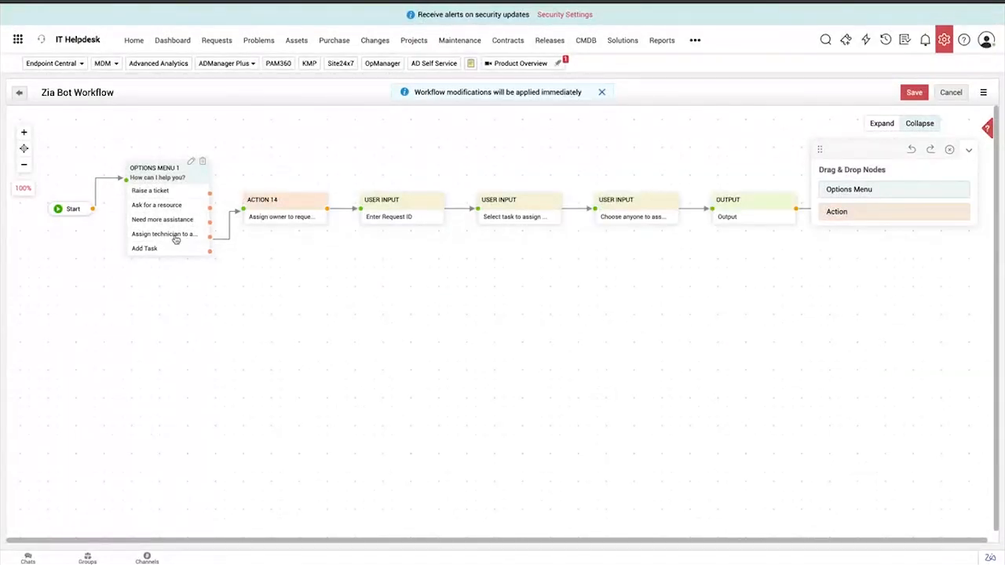
pyautogui.click(913, 93)
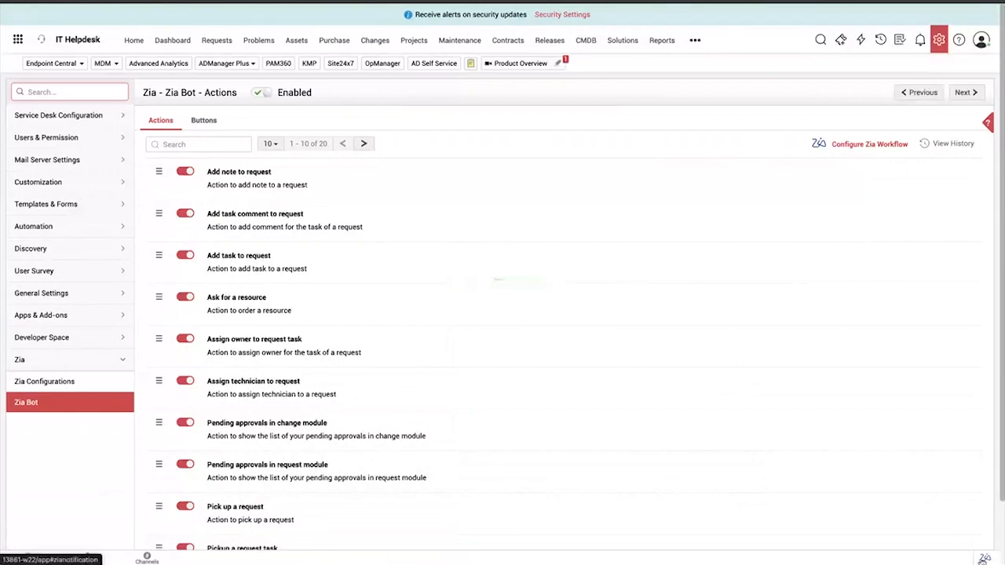
# In the Ask Zia chat, choose Add Task, give request ID 155 and send "Password" as the task details
pyautogui.click(984, 559)
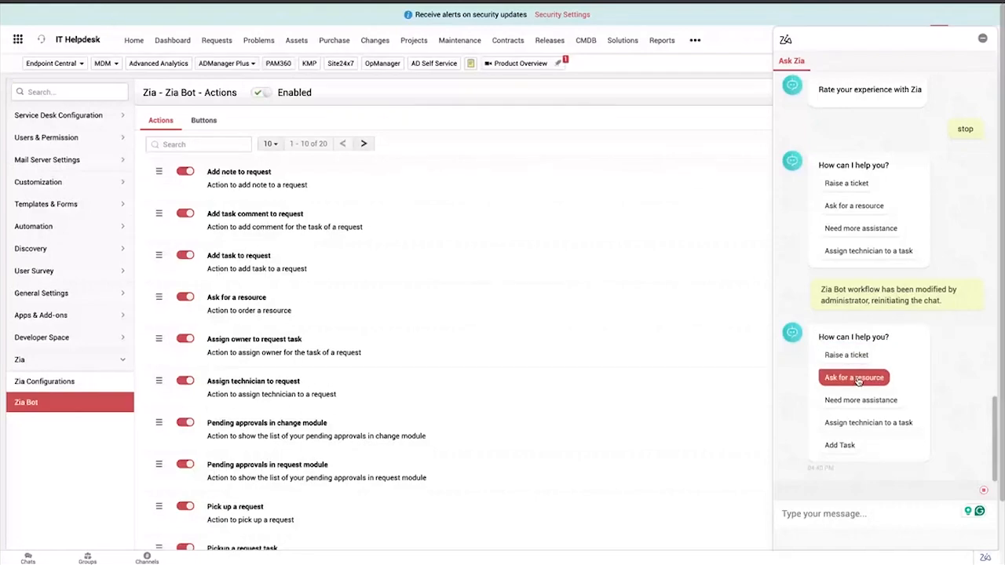
pyautogui.click(840, 446)
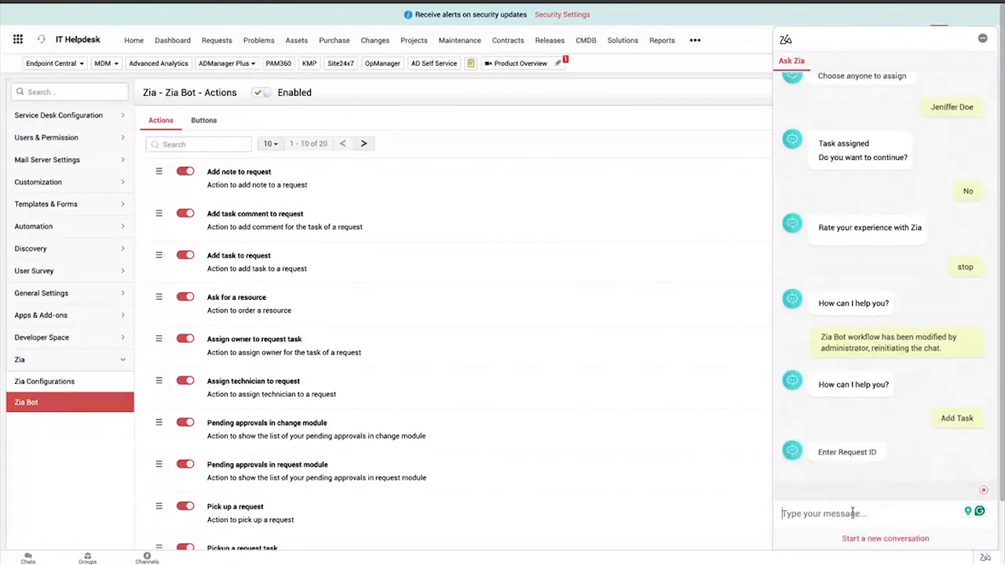
pyautogui.write('155')
pyautogui.press('Return')
pyautogui.scroll(-2, 864, 512)
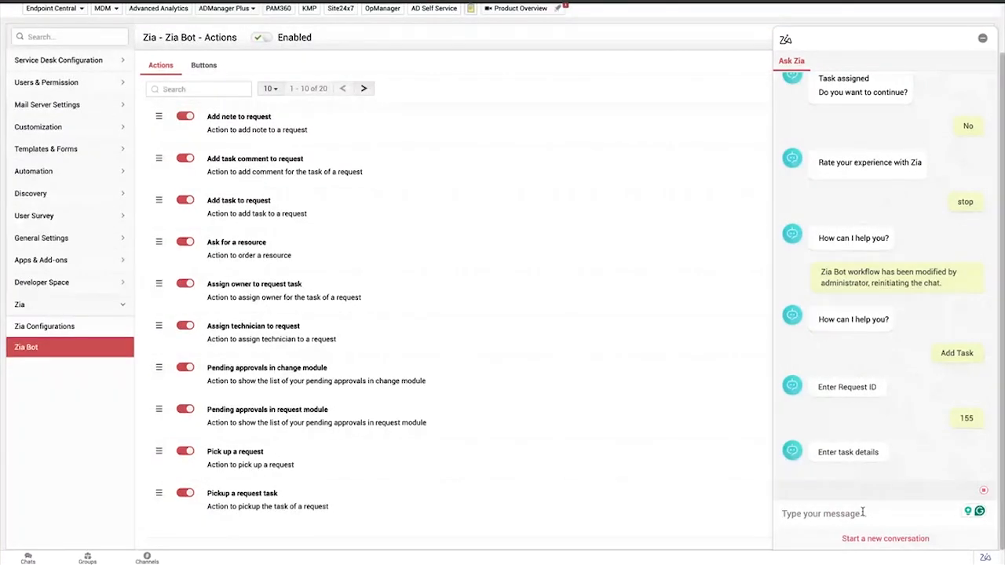
pyautogui.write('Password')
pyautogui.press('Return')
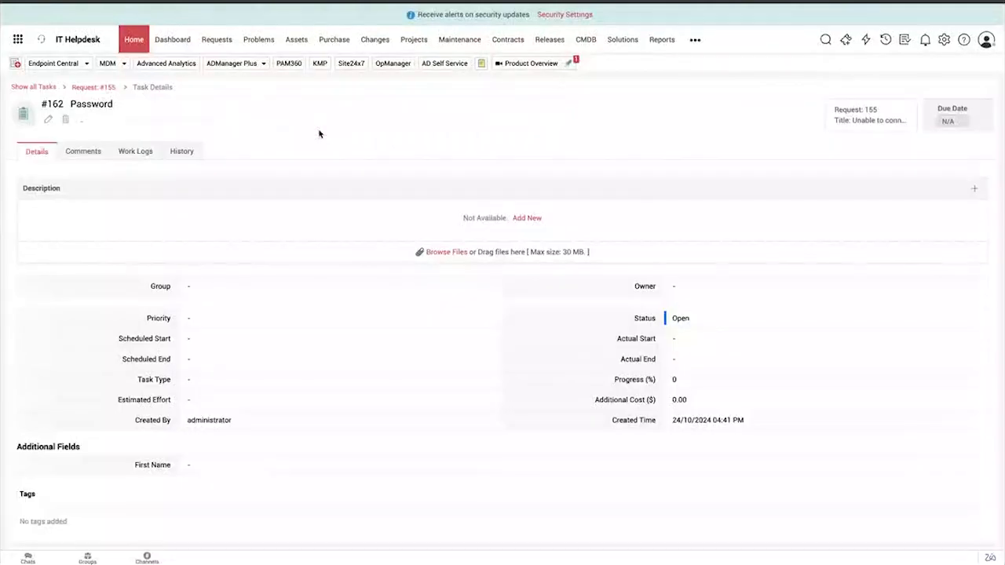
# Check the new task's comments and details, then answer No to continuing the chat and rate the experience as Happy
pyautogui.click(71, 151)
pyautogui.click(43, 154)
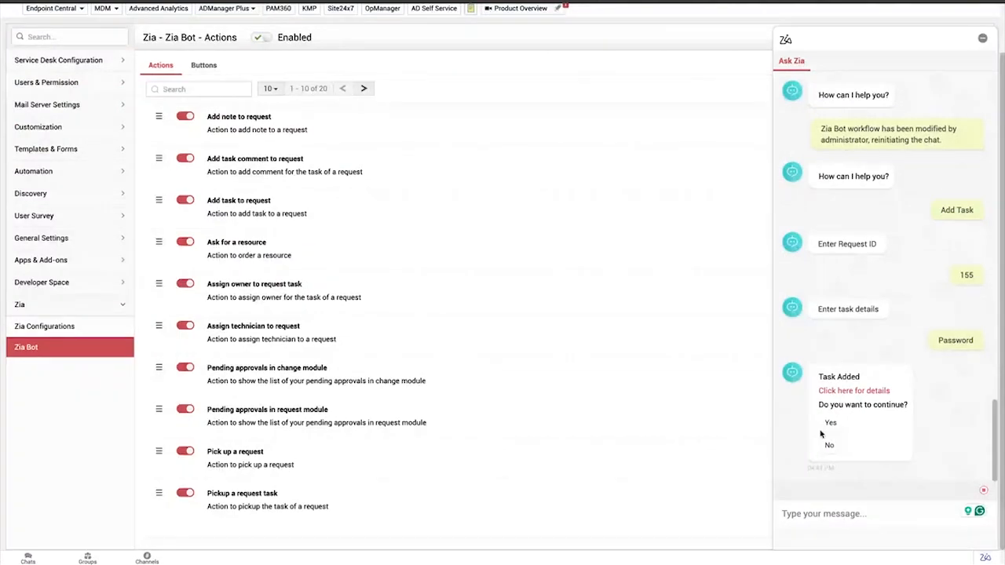
pyautogui.click(829, 445)
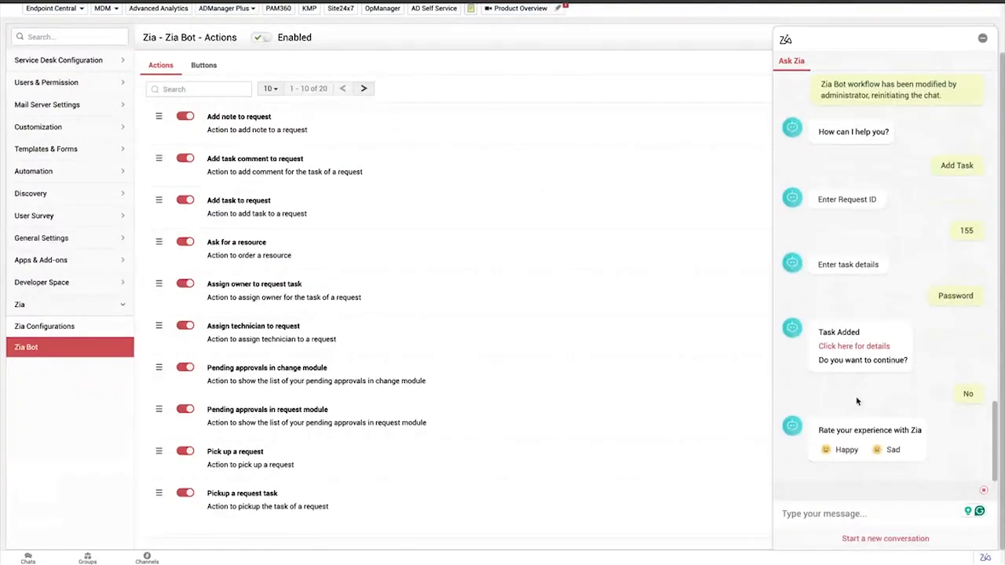
pyautogui.click(846, 450)
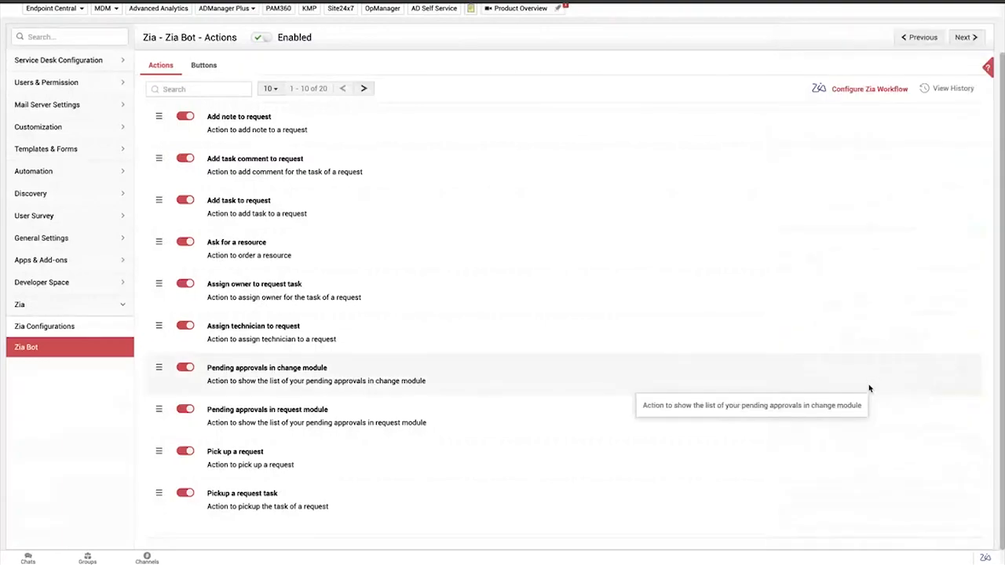
# Open request 155 from the request list and view its tasks
pyautogui.scroll(2, 601, 253)
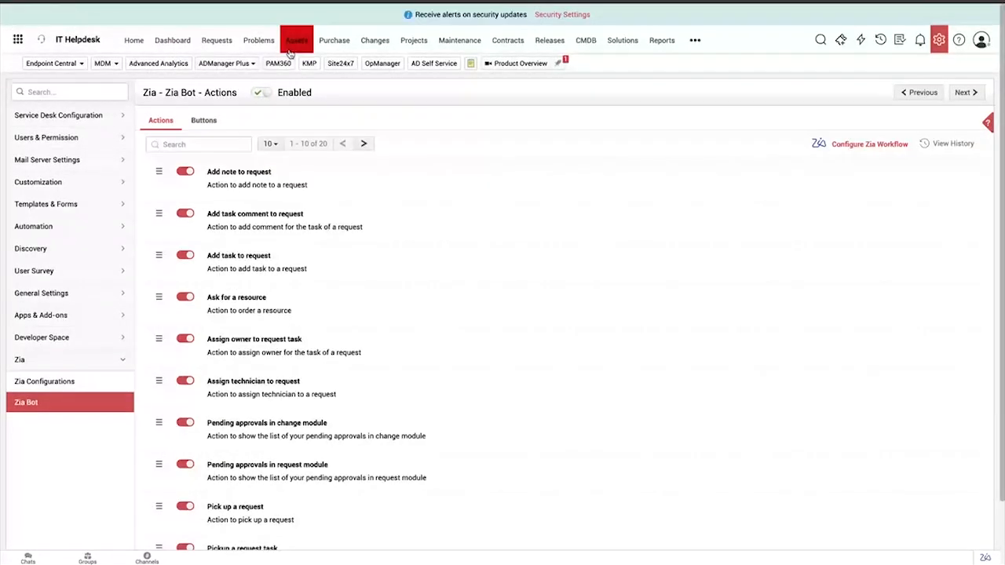
pyautogui.click(213, 52)
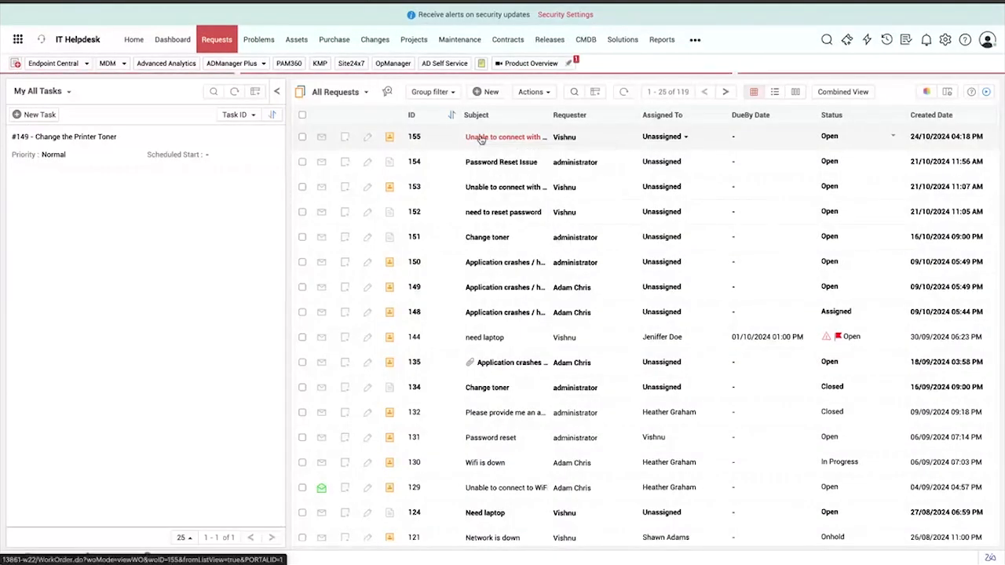
pyautogui.click(318, 147)
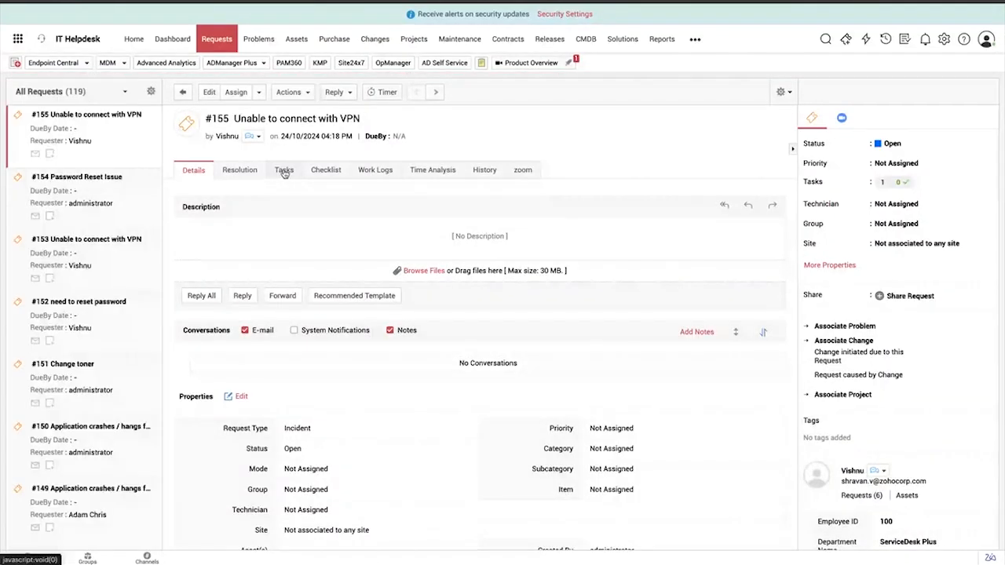
pyautogui.click(285, 171)
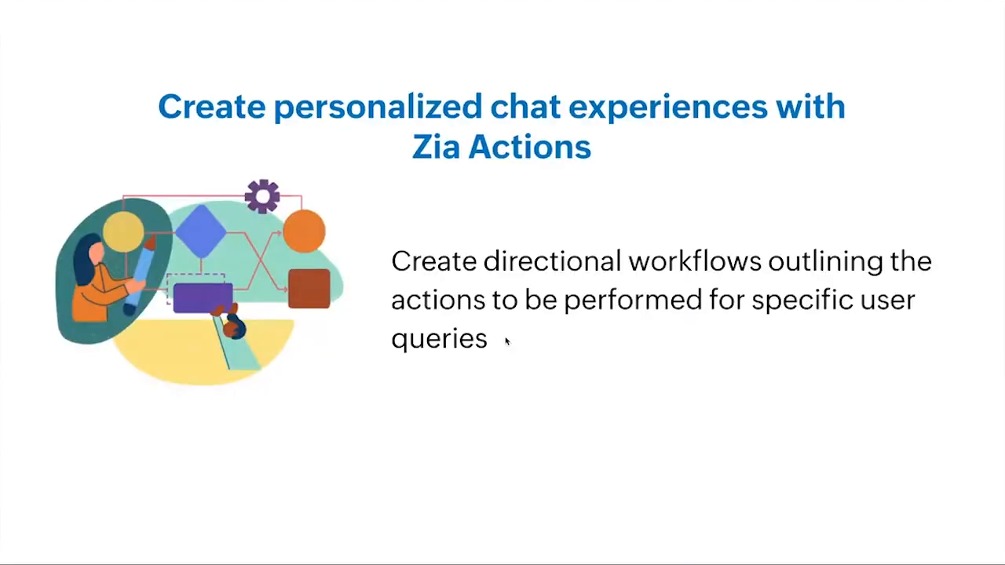
pyautogui.press('Right')
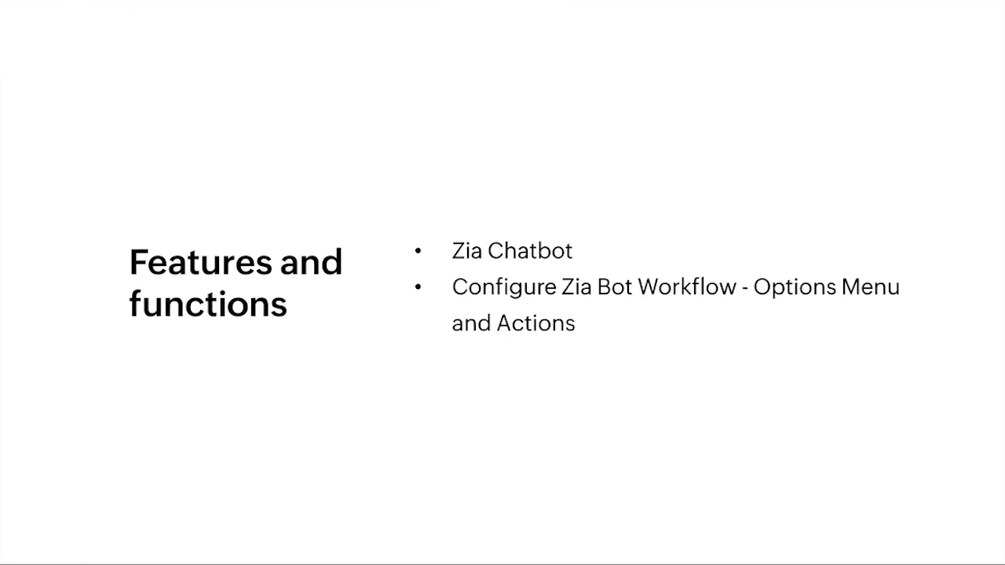
pyautogui.click(506, 341)
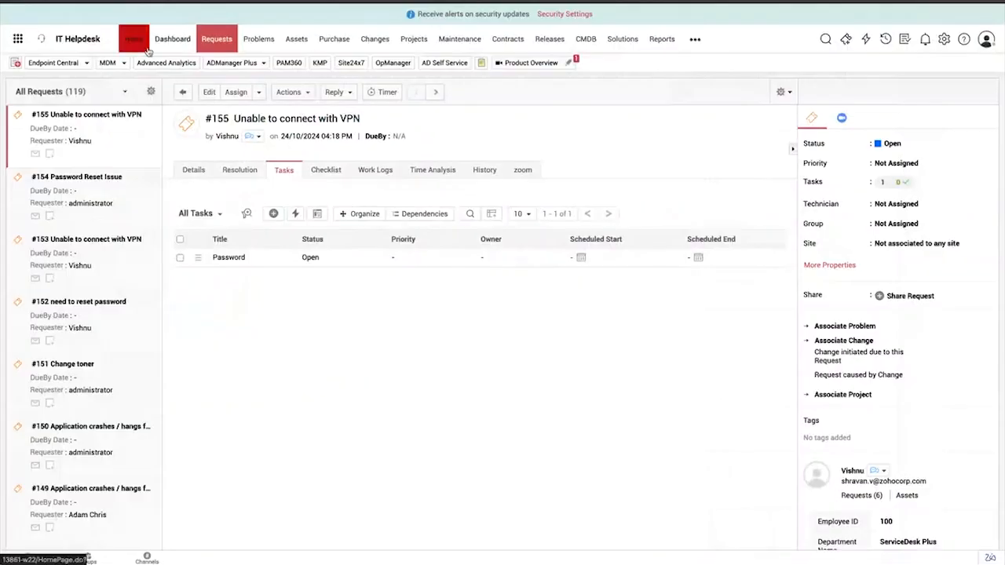
# Open the requester home page customization from the home page and browse the available page templates
pyautogui.click(142, 48)
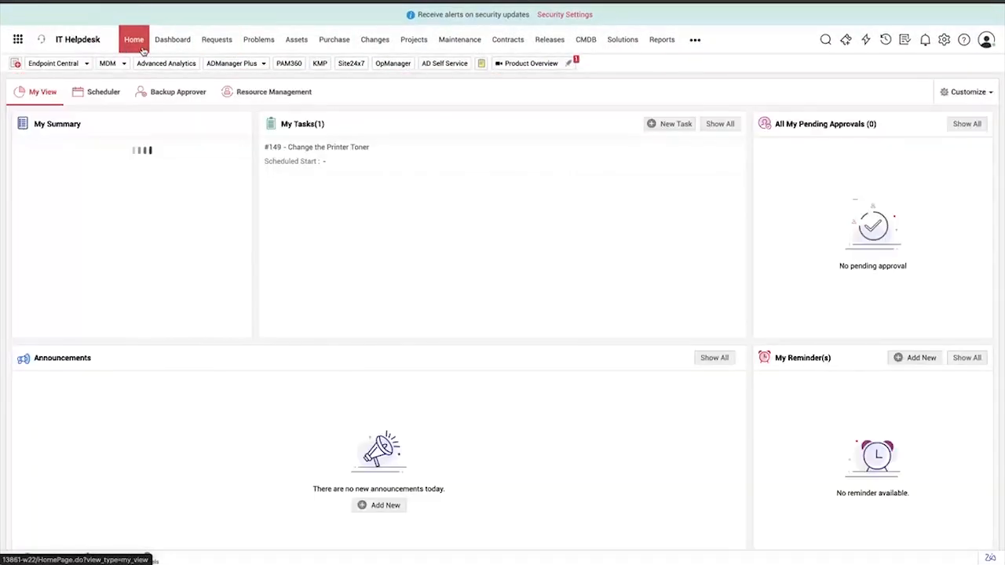
pyautogui.click(963, 93)
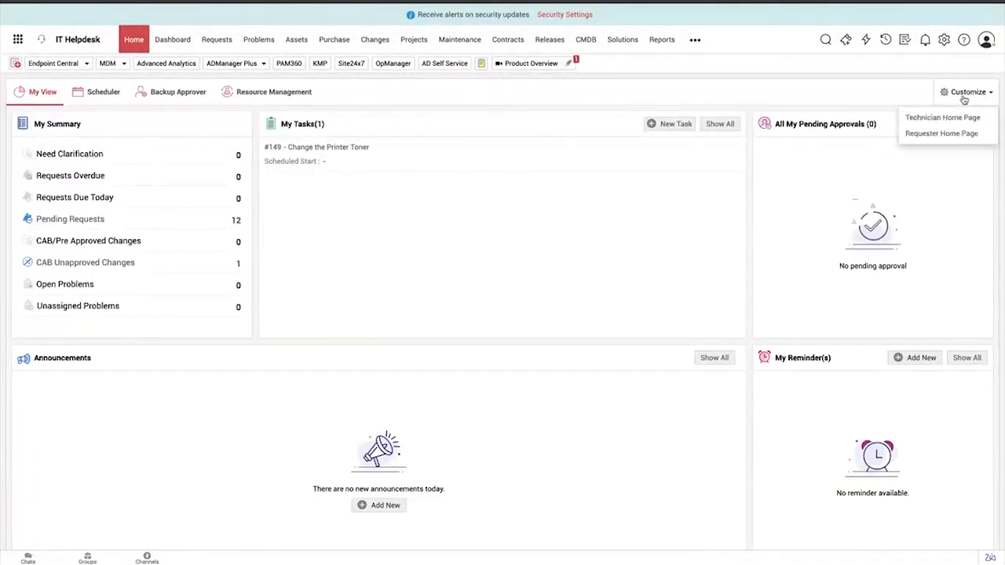
pyautogui.click(931, 135)
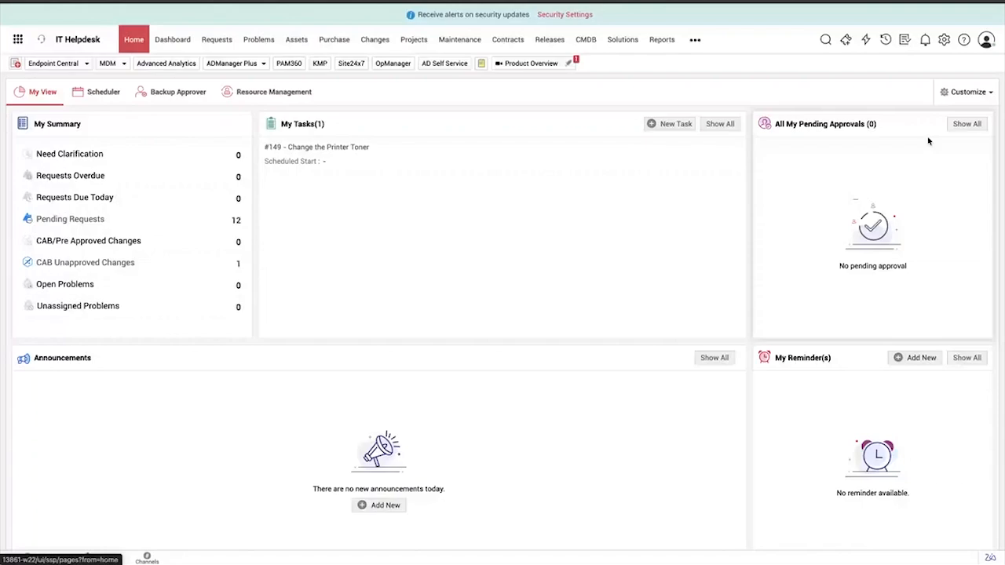
pyautogui.moveTo(354, 353)
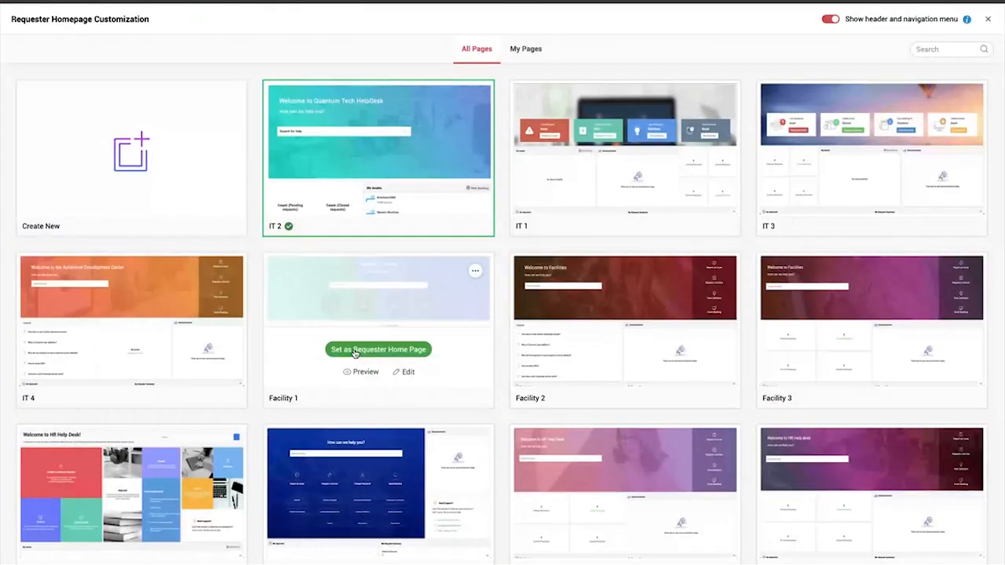
pyautogui.scroll(-1, 354, 352)
pyautogui.scroll(-2, 354, 353)
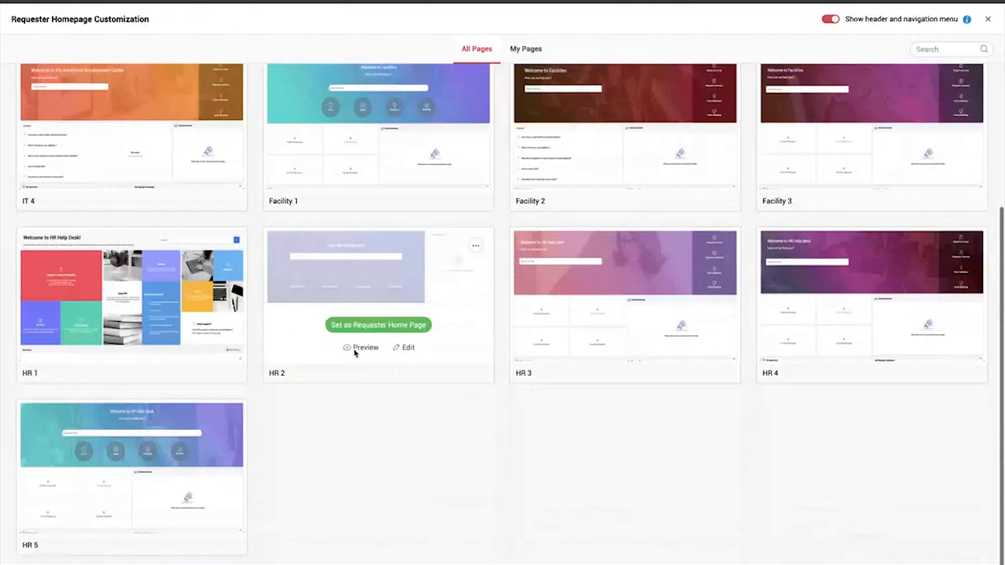
# Open the IT 2 requester home page template for editing and look over its layout
pyautogui.scroll(3, 354, 352)
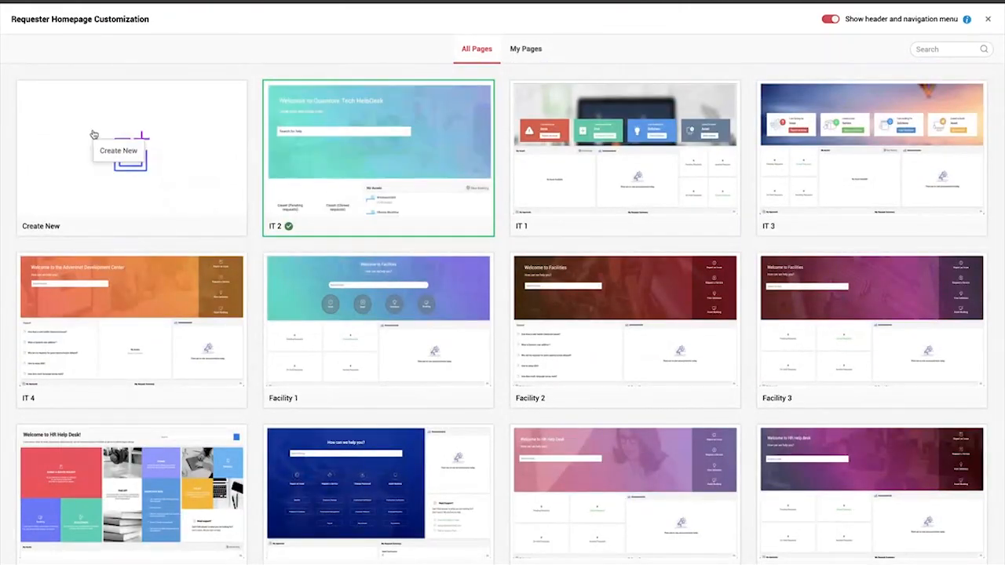
pyautogui.moveTo(616, 184)
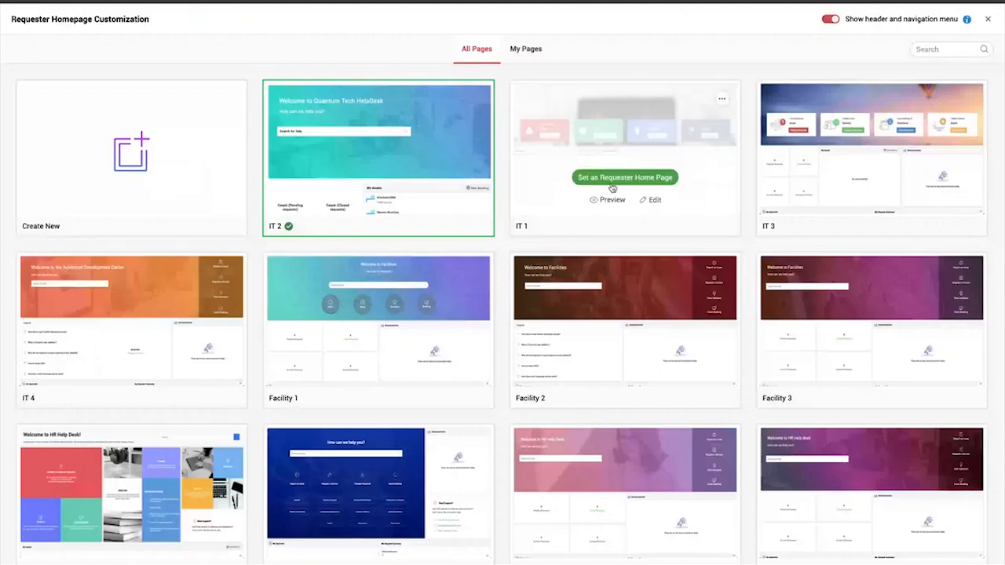
pyautogui.moveTo(411, 222)
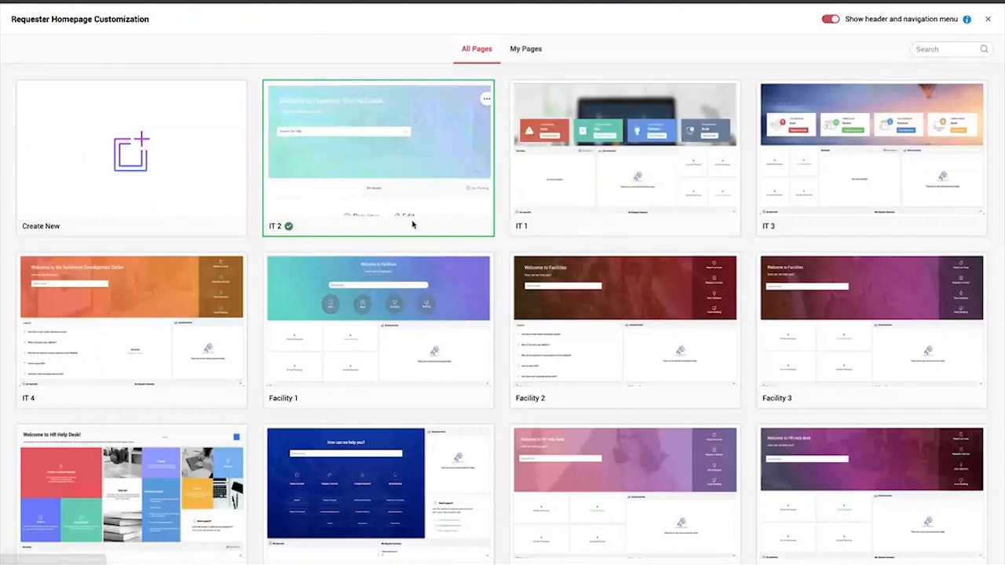
pyautogui.click(405, 201)
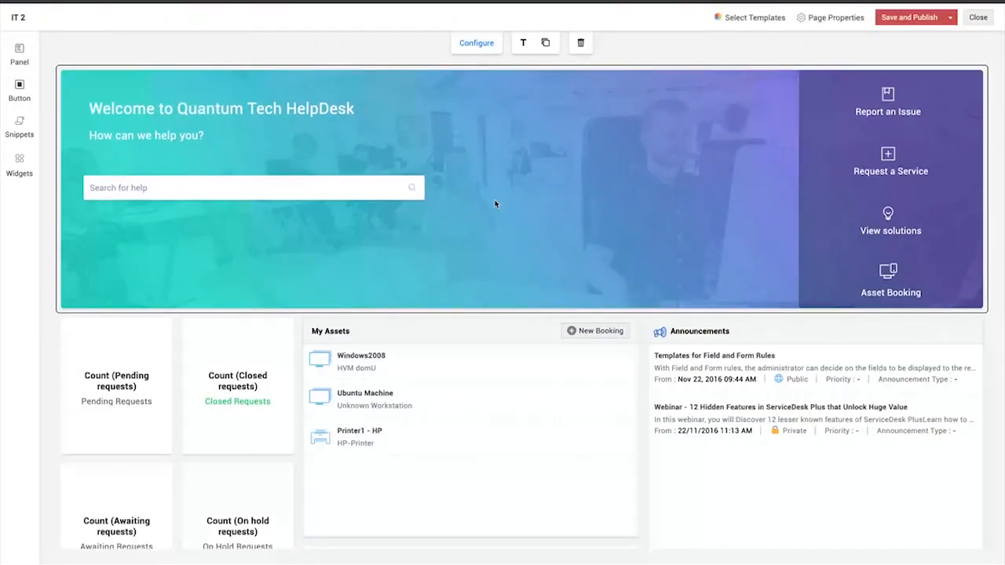
pyautogui.scroll(-4, 494, 204)
pyautogui.scroll(4, 494, 205)
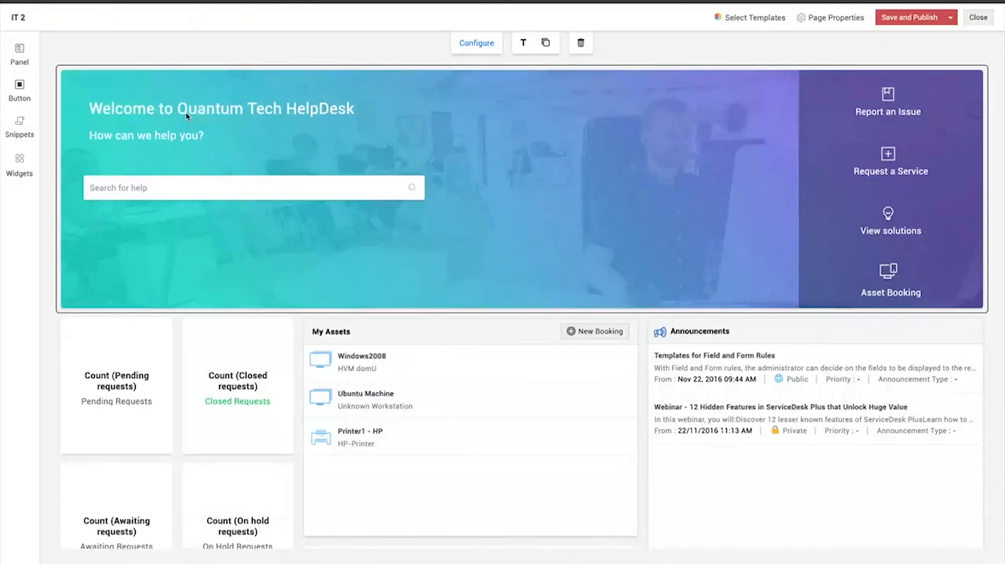
# Change the heading text of the welcome banner to "Welcome to HelpDesk!!!"
pyautogui.click(240, 114)
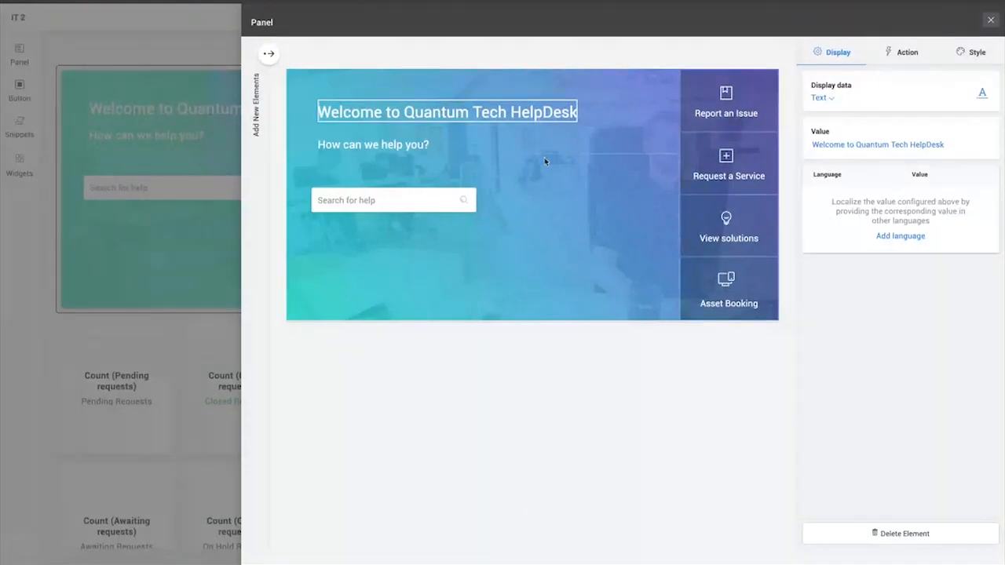
pyautogui.click(951, 150)
pyautogui.hotkey('ctrl', 'a')
pyautogui.write('W')
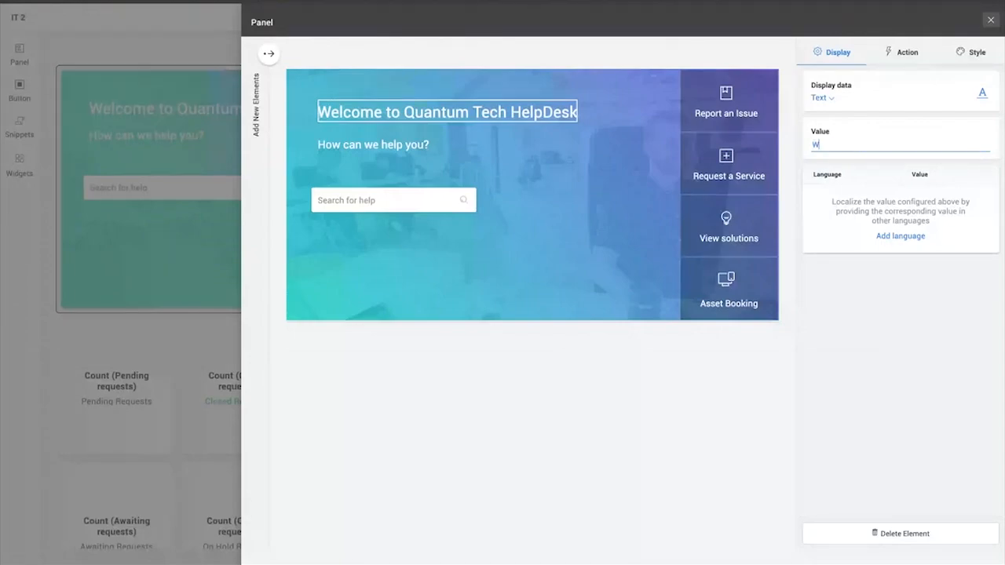
pyautogui.write('elcome to HelpDesk!!!')
pyautogui.click(952, 346)
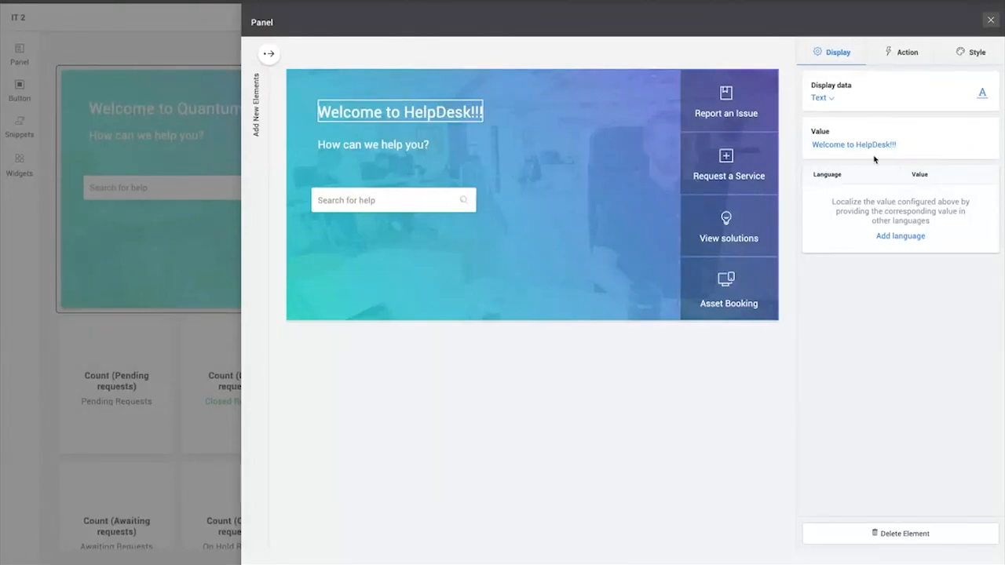
# Review the action types available for the banner heading without choosing one
pyautogui.click(894, 52)
pyautogui.click(833, 99)
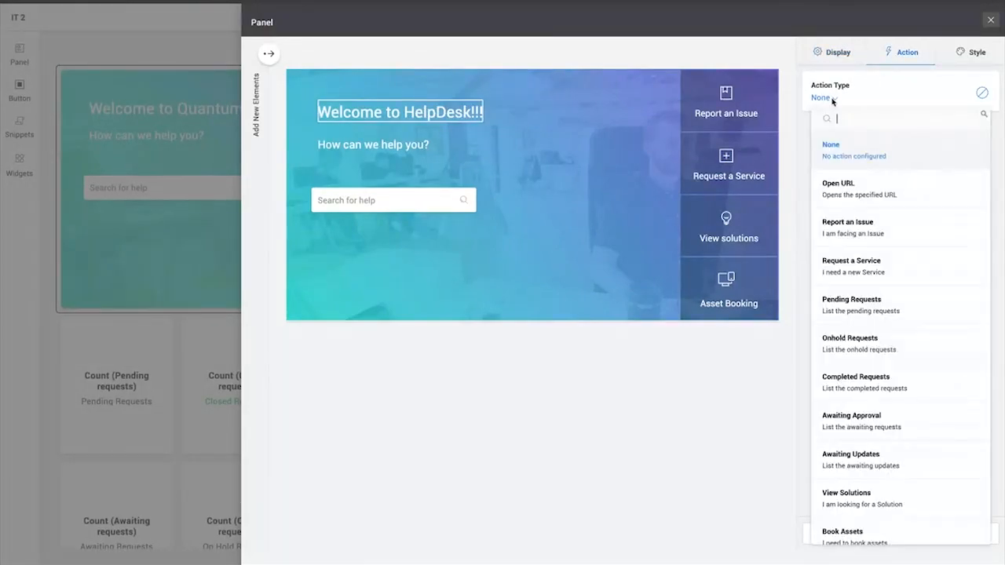
pyautogui.click(790, 275)
# Set the banner heading's font family to Comic Sans MS and make it bold
pyautogui.click(975, 52)
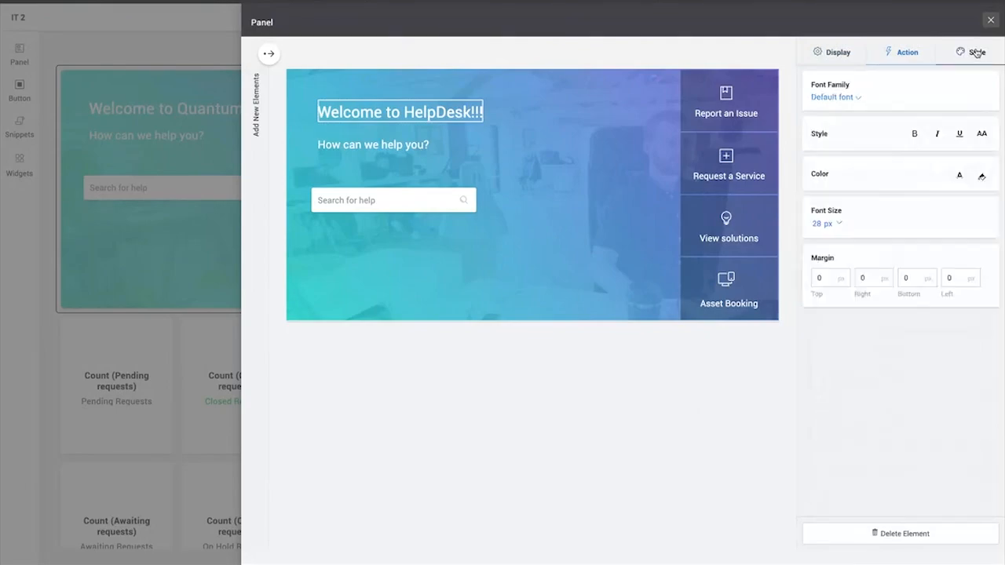
pyautogui.click(844, 97)
pyautogui.scroll(-2, 837, 179)
pyautogui.click(860, 156)
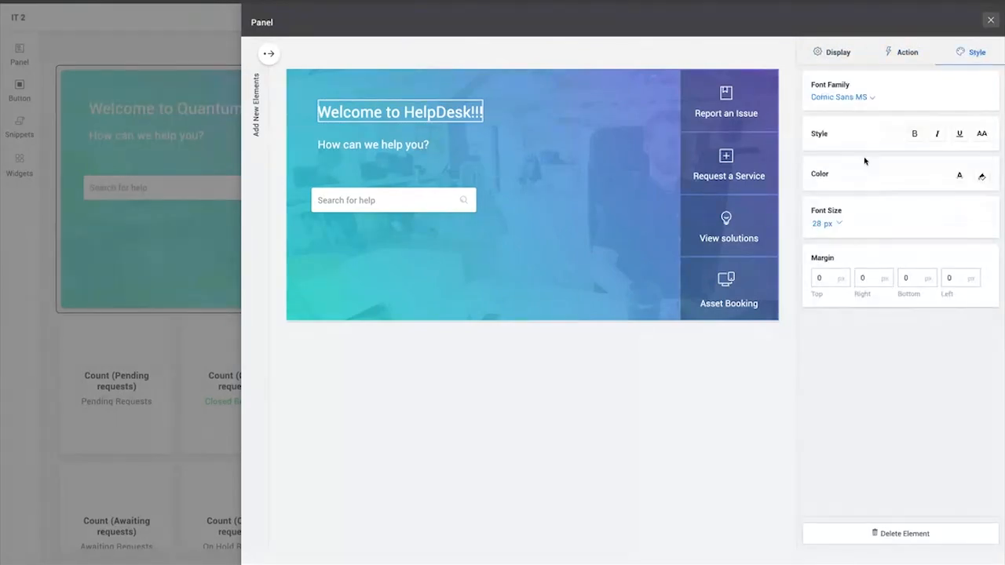
pyautogui.click(915, 133)
pyautogui.click(939, 134)
pyautogui.click(939, 134)
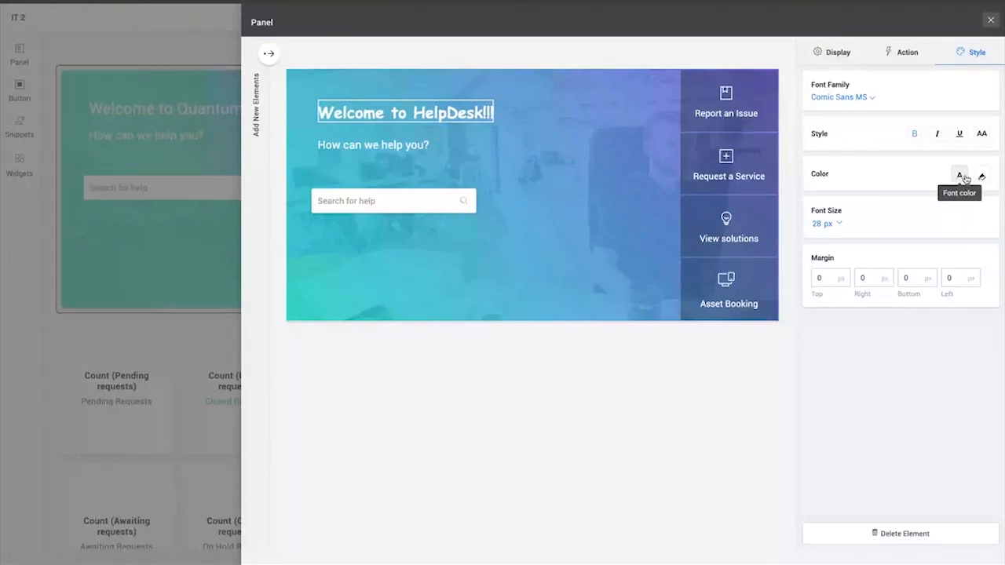
# Set the banner heading's font size to 36 px and return to the page layout
pyautogui.click(825, 224)
pyautogui.click(824, 314)
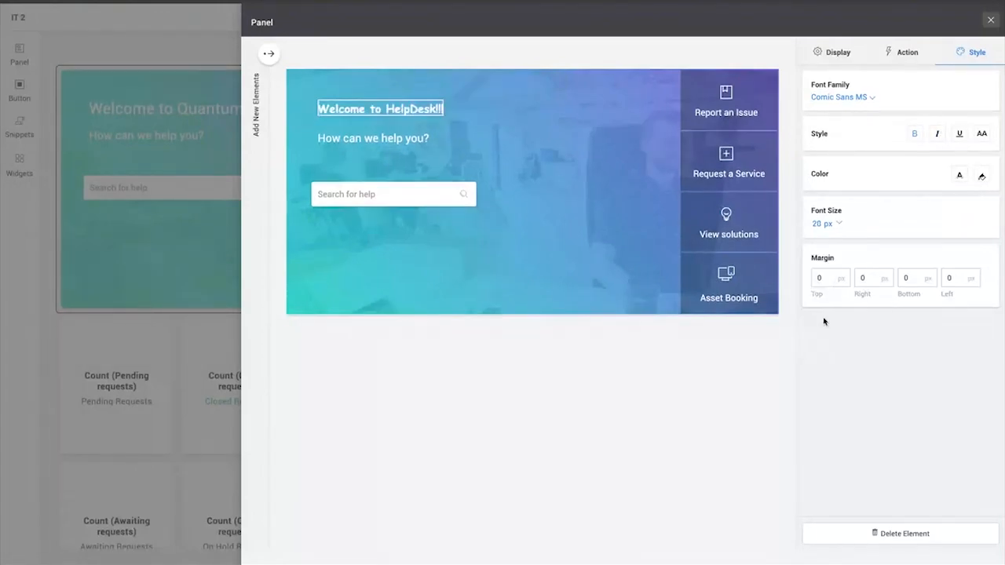
pyautogui.click(825, 225)
pyautogui.scroll(-3, 821, 348)
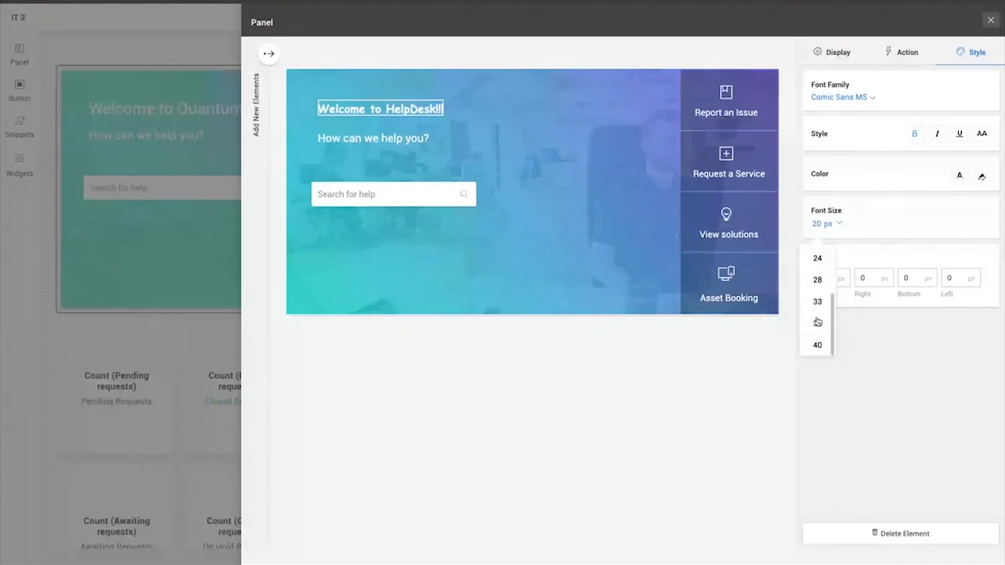
pyautogui.click(820, 323)
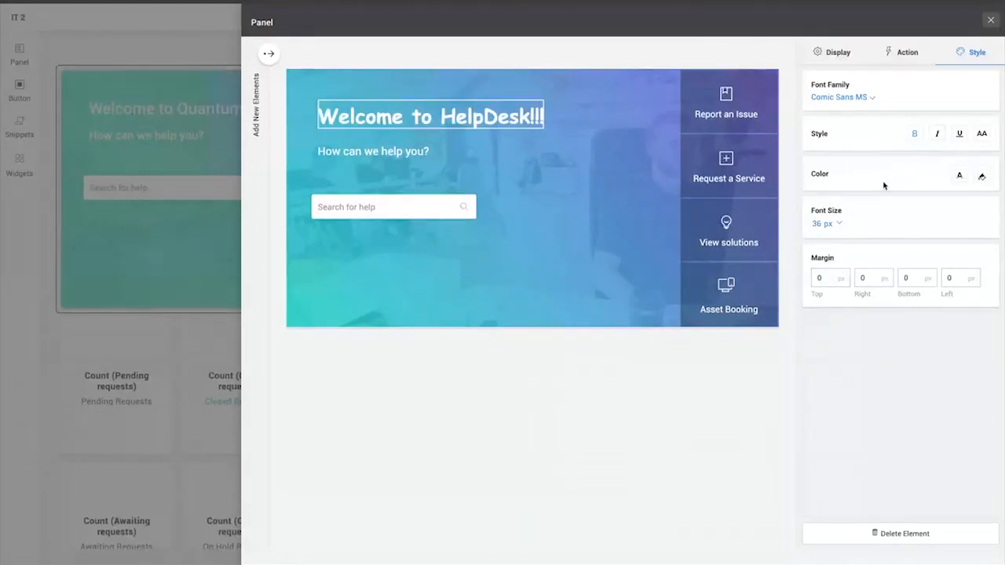
pyautogui.click(990, 20)
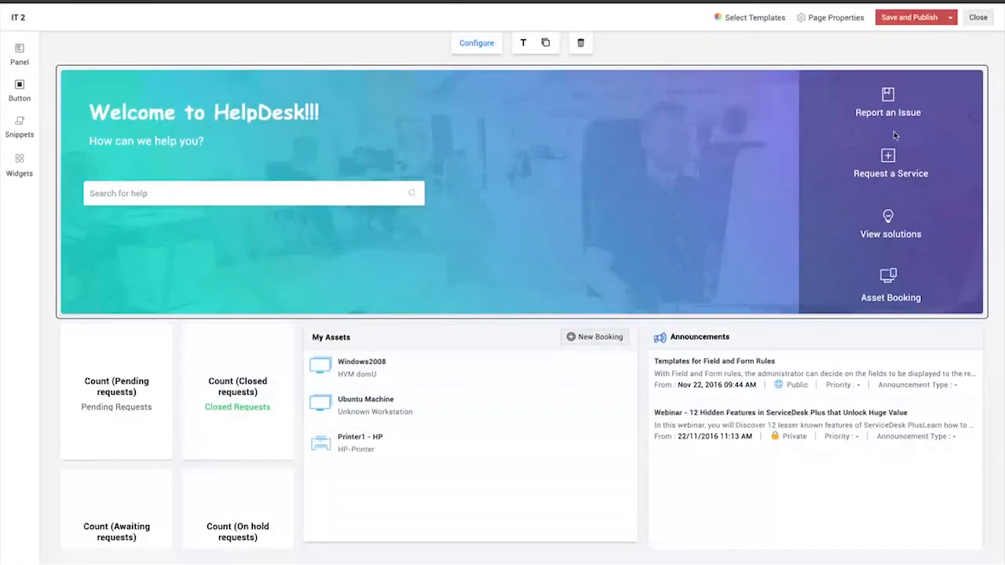
# Add a button above the My Assets section and label it "View Pending Requests"
pyautogui.scroll(-1, 887, 96)
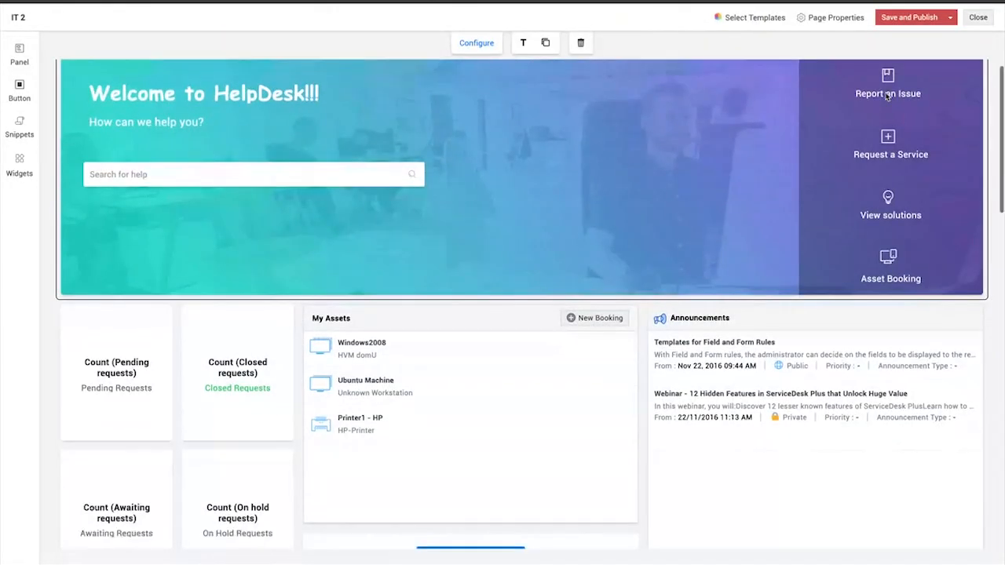
pyautogui.scroll(1, 888, 96)
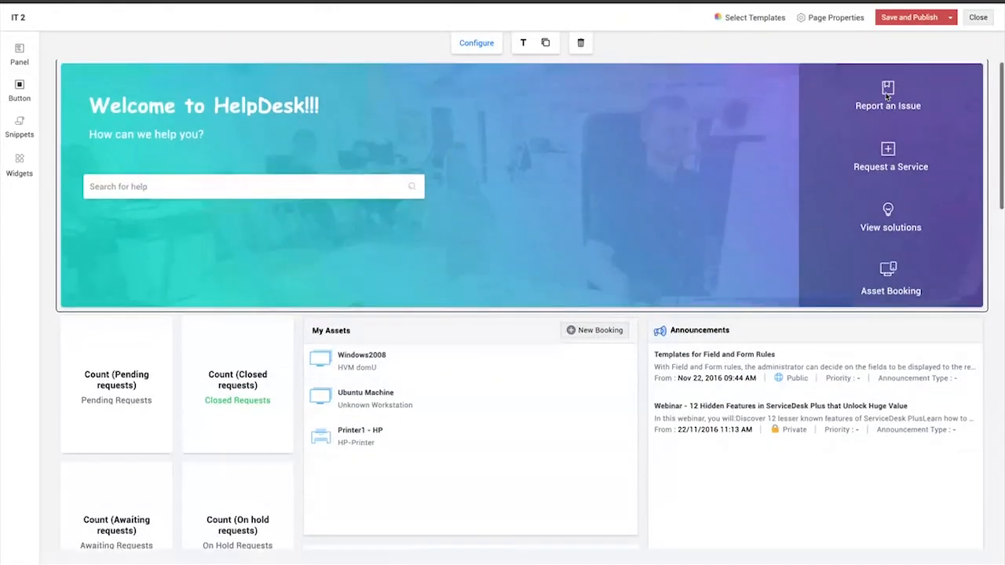
pyautogui.click(19, 96)
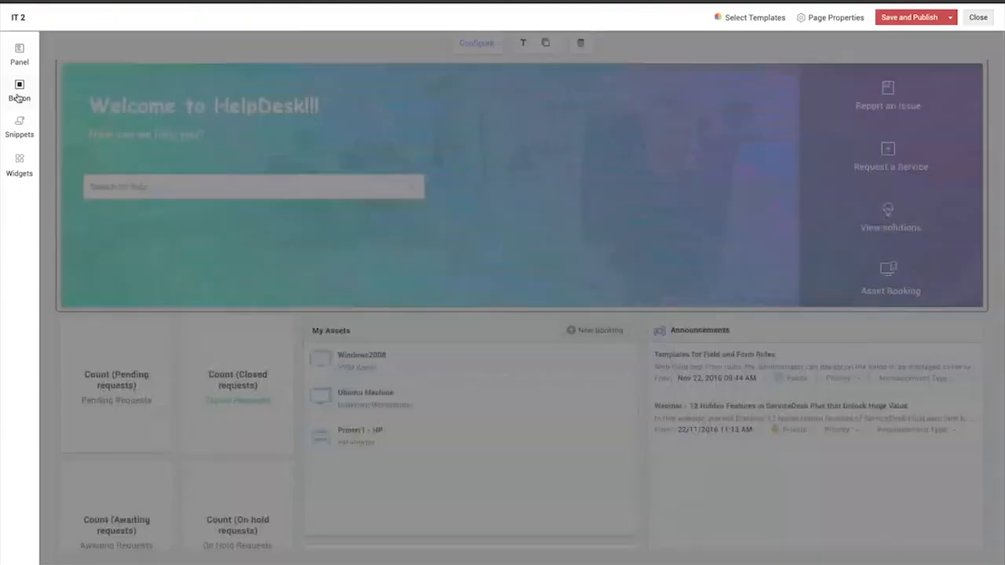
pyautogui.moveTo(188, 69); pyautogui.dragTo(341, 337)
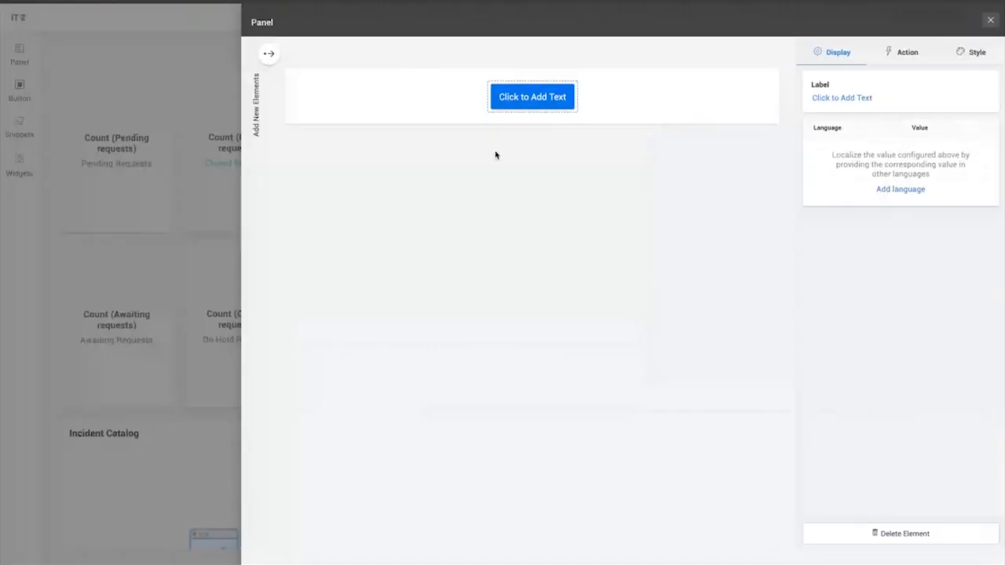
pyautogui.click(886, 97)
pyautogui.hotkey('ctrl', 'a')
pyautogui.write('View P')
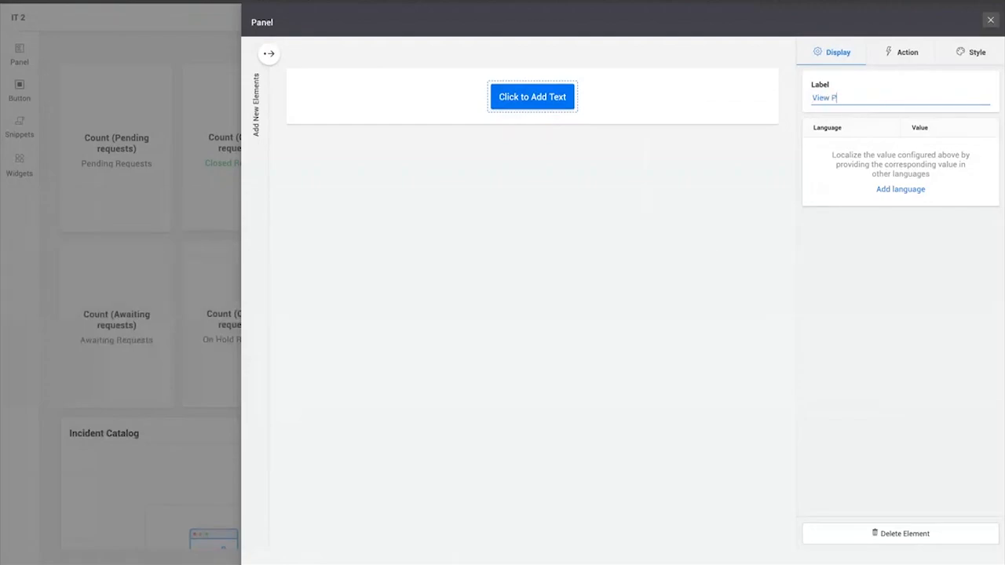
pyautogui.write('ending Requests')
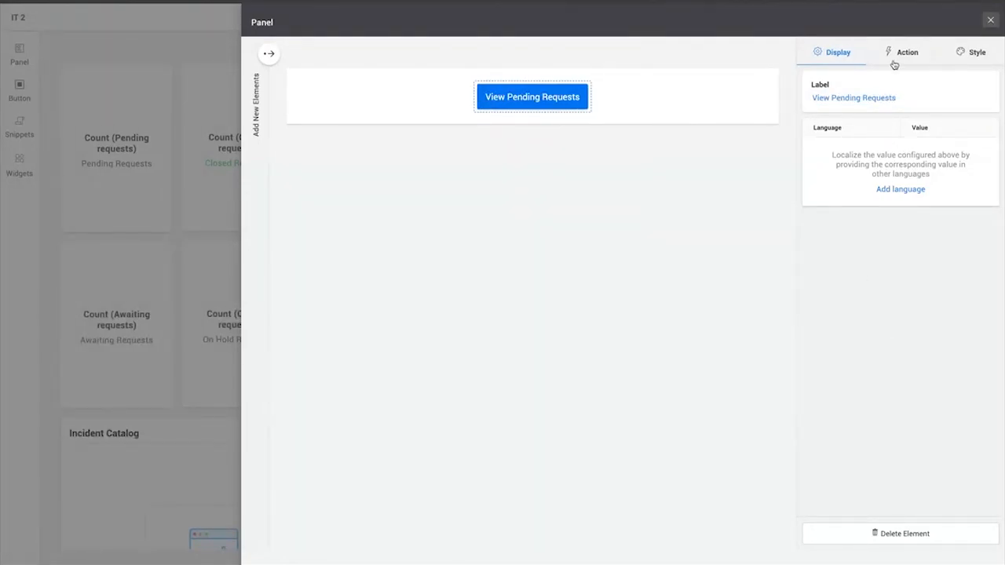
# Assign the Pending Requests action to the new button and return to the page layout
pyautogui.click(905, 53)
pyautogui.scroll(-1, 846, 190)
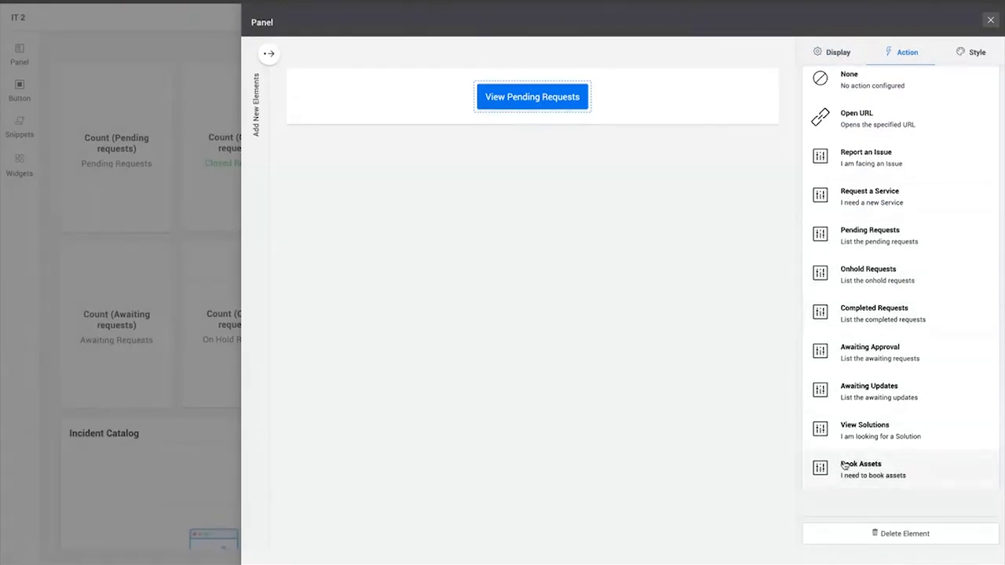
pyautogui.scroll(1, 845, 466)
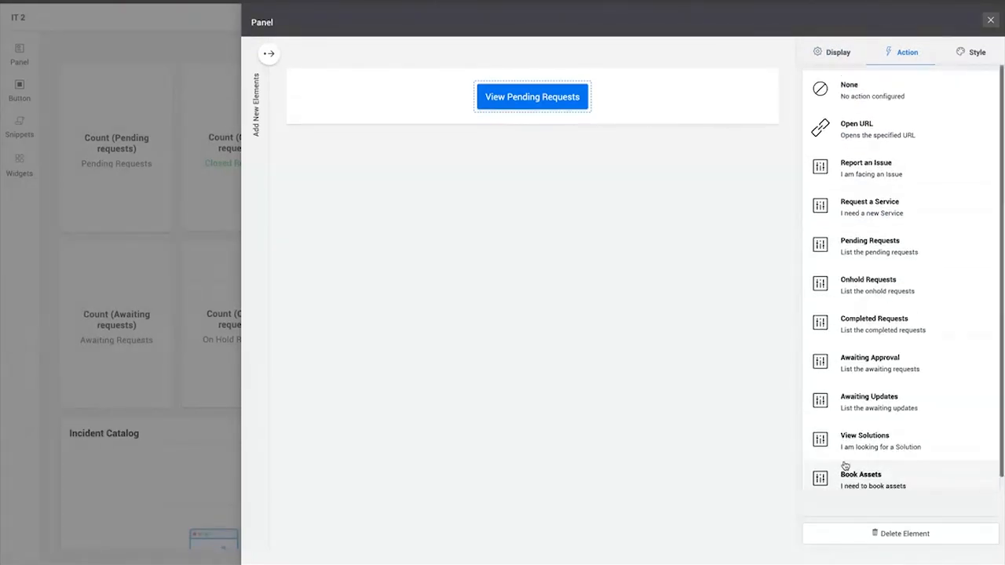
pyautogui.click(862, 258)
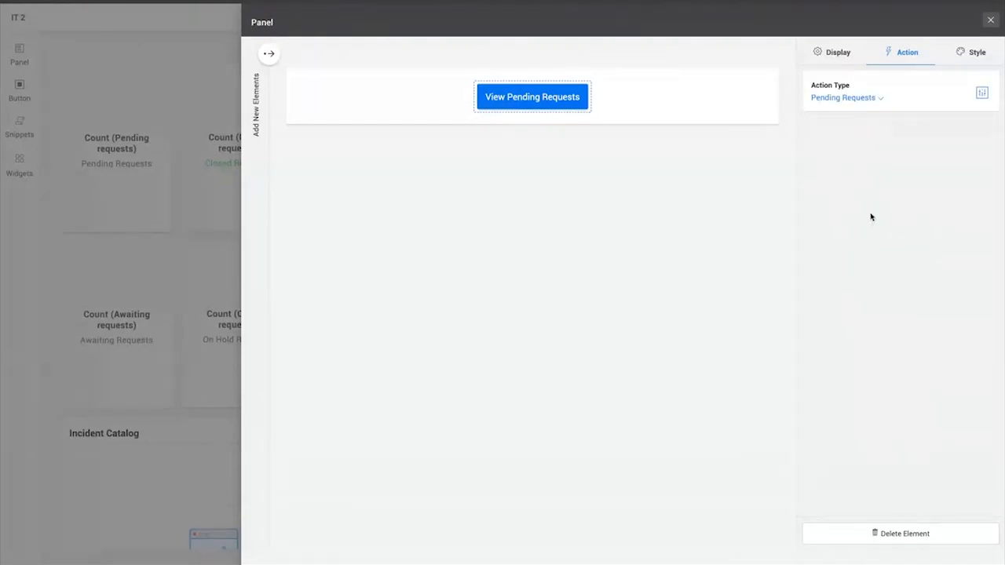
pyautogui.click(990, 22)
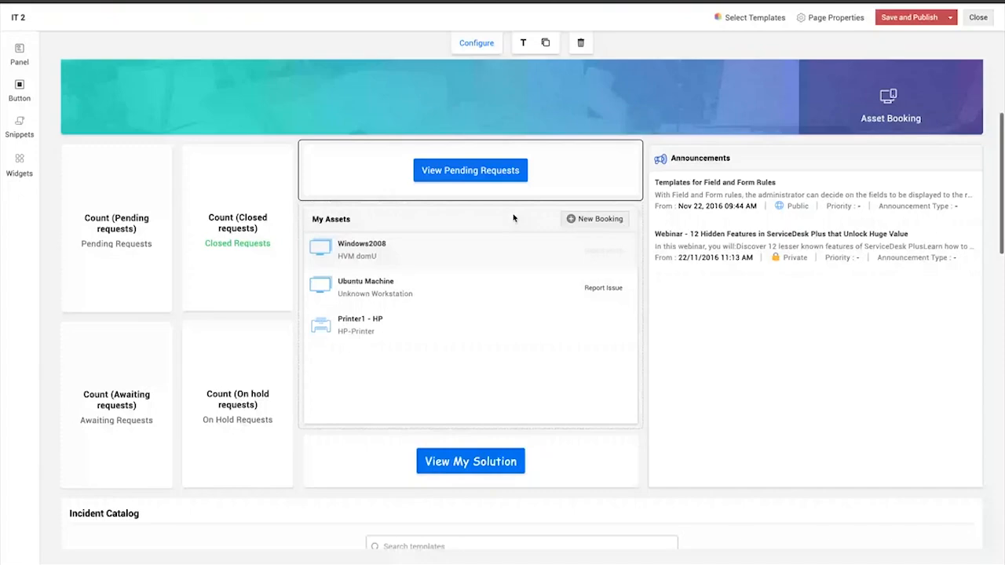
# Place an HTML snippet above the welcome banner, but close its empty code editor without saving
pyautogui.scroll(2, 514, 219)
pyautogui.scroll(1, 485, 281)
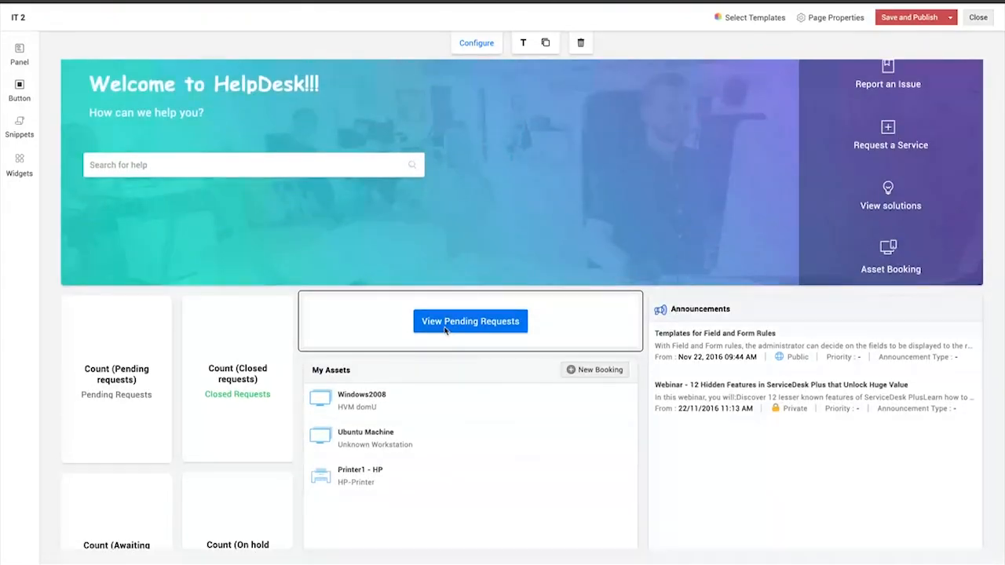
pyautogui.scroll(1, 444, 331)
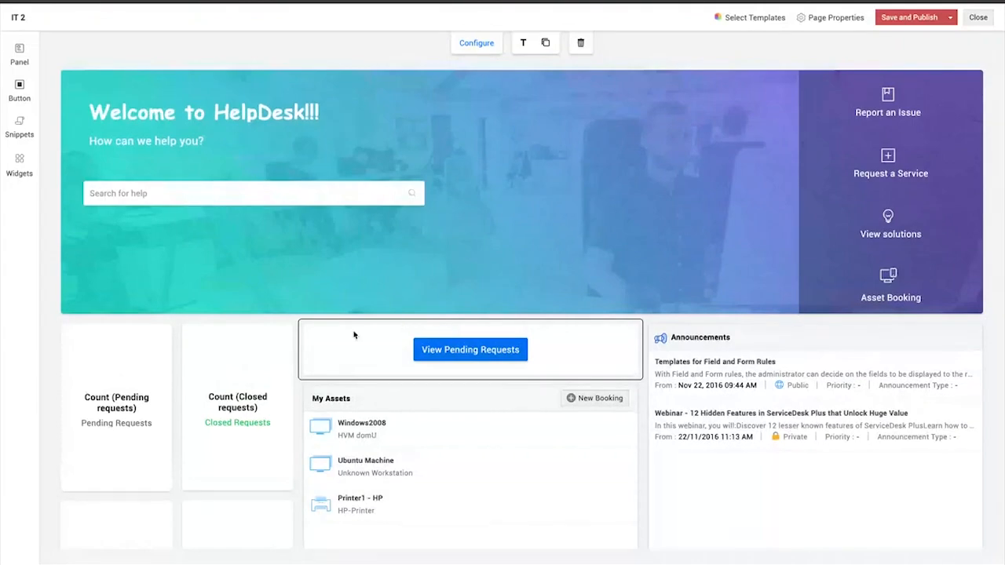
pyautogui.click(20, 126)
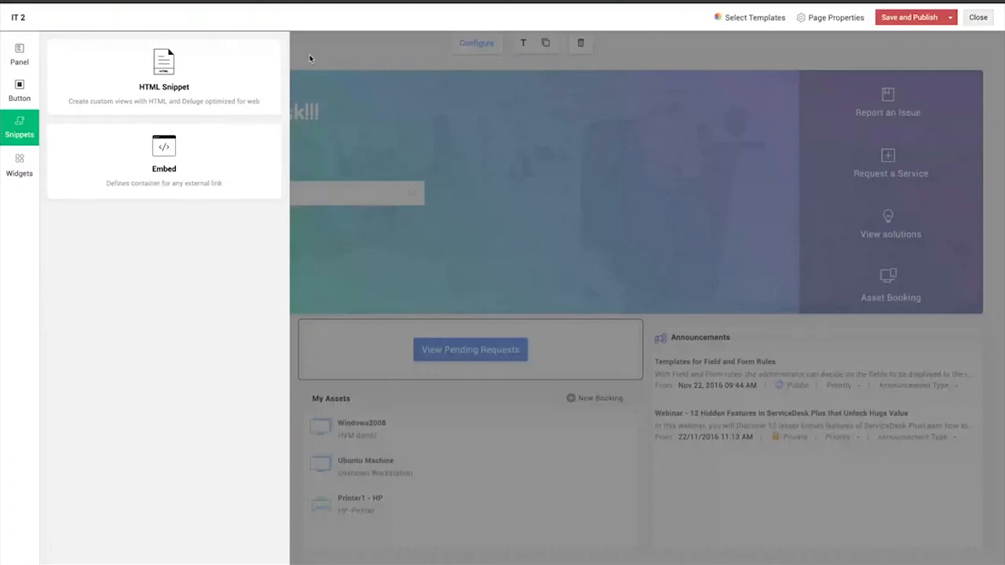
pyautogui.moveTo(172, 77); pyautogui.dragTo(61, 83)
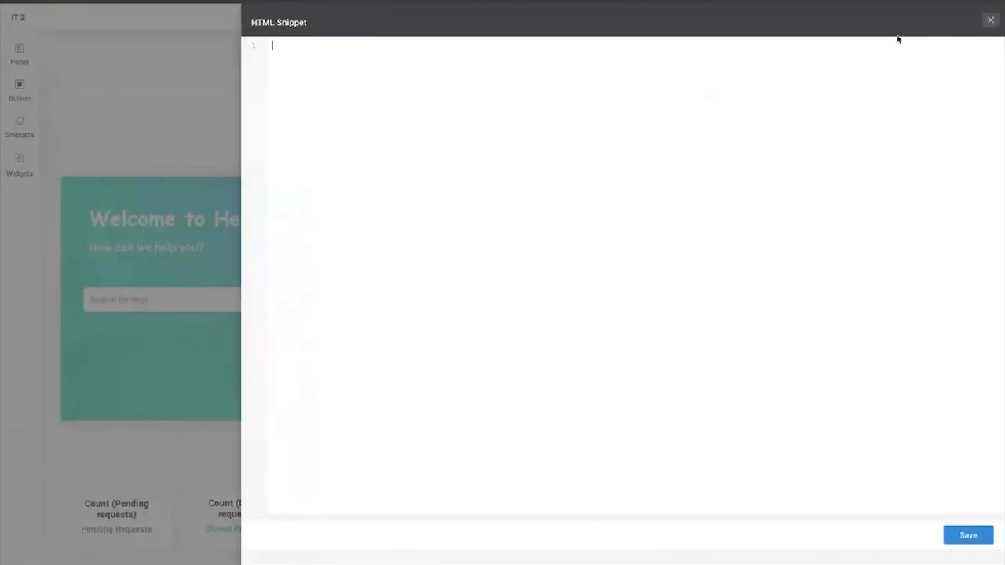
pyautogui.click(990, 19)
# Review the available widgets and the form for creating a custom widget, then cancel the form
pyautogui.click(19, 165)
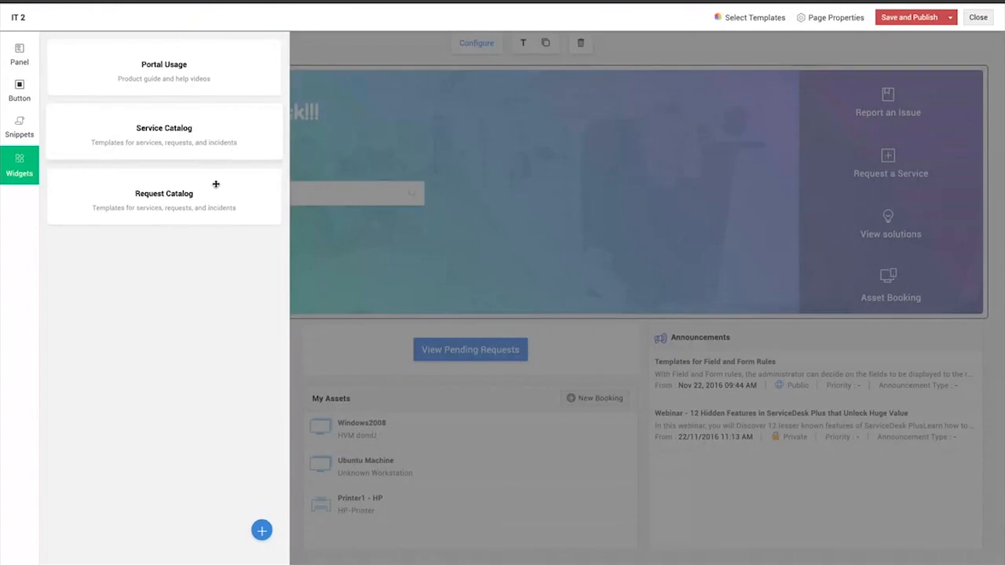
pyautogui.click(261, 532)
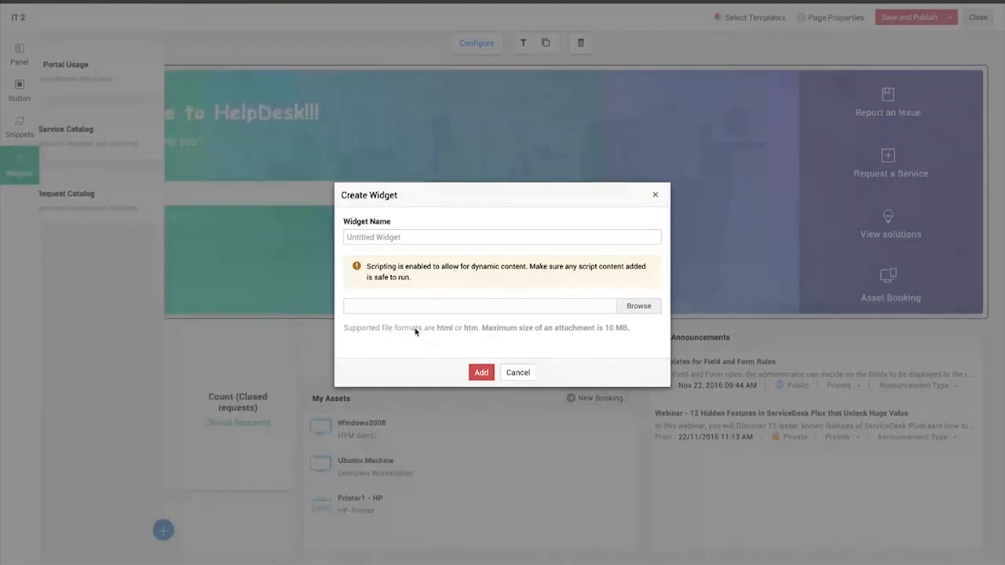
pyautogui.click(515, 378)
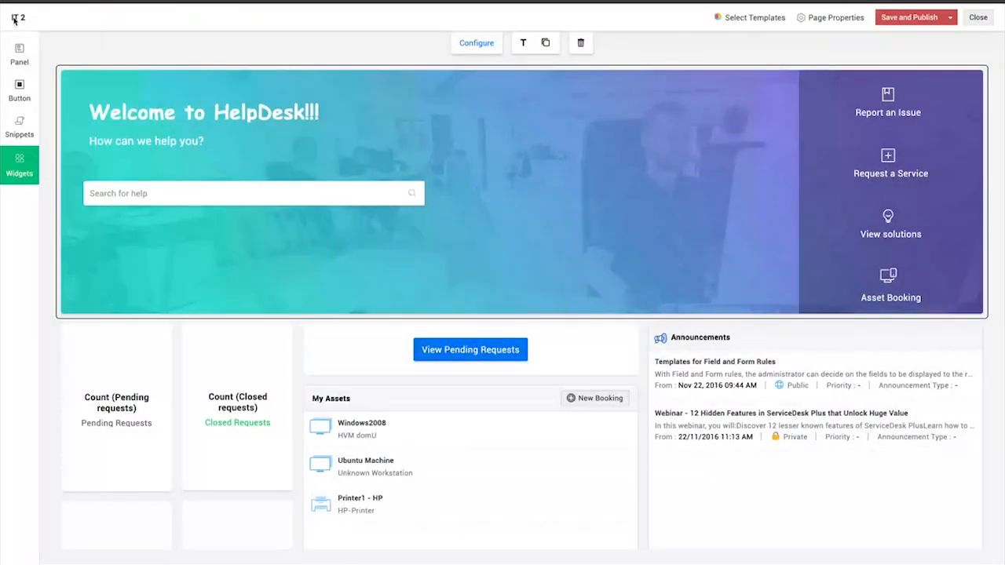
# Browse the available panel designs and close the list without adding one
pyautogui.click(19, 53)
pyautogui.scroll(-5, 182, 207)
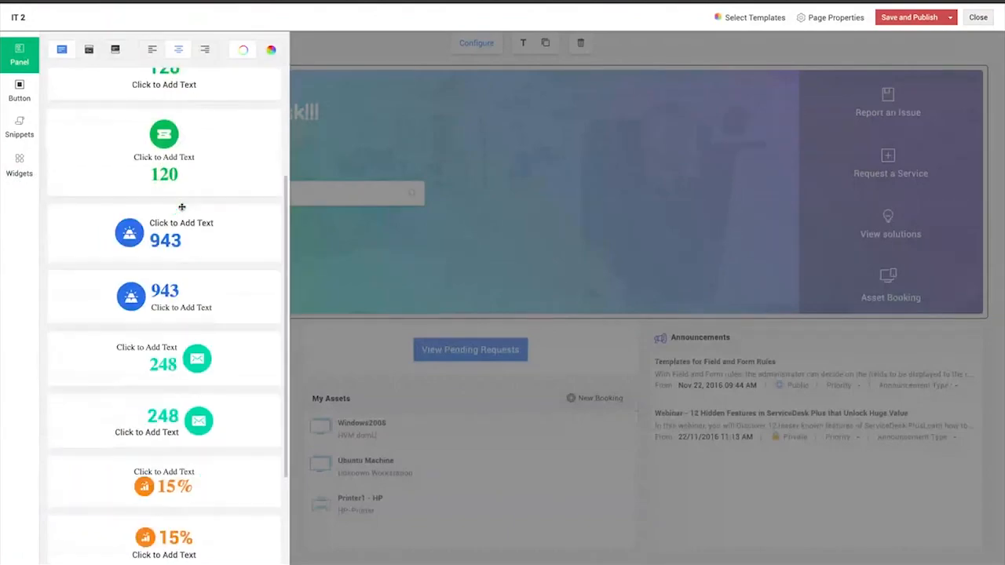
pyautogui.click(903, 44)
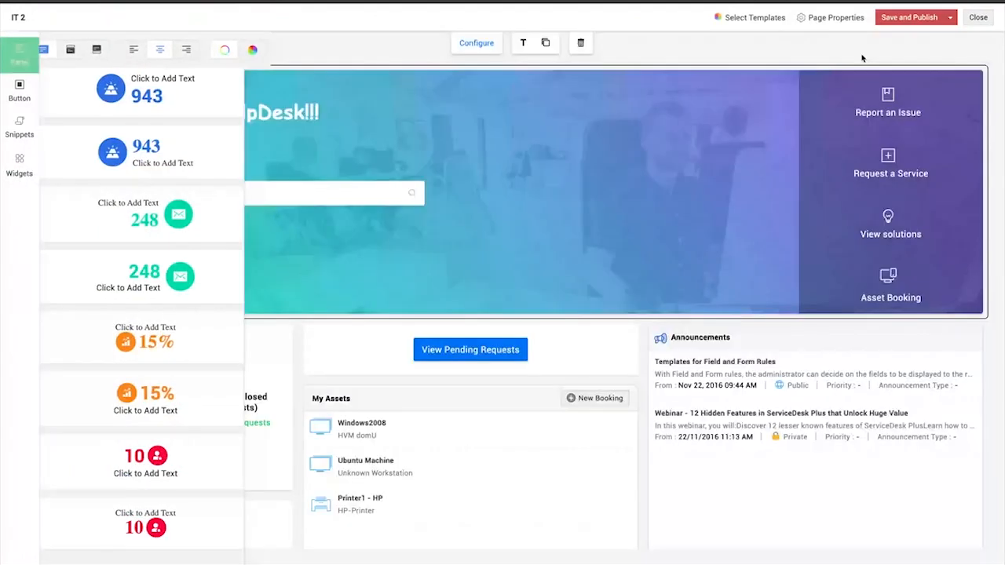
# Close the page editor, discarding the unsaved changes, and switch to an Incognito browser window with the requester portal
pyautogui.click(974, 21)
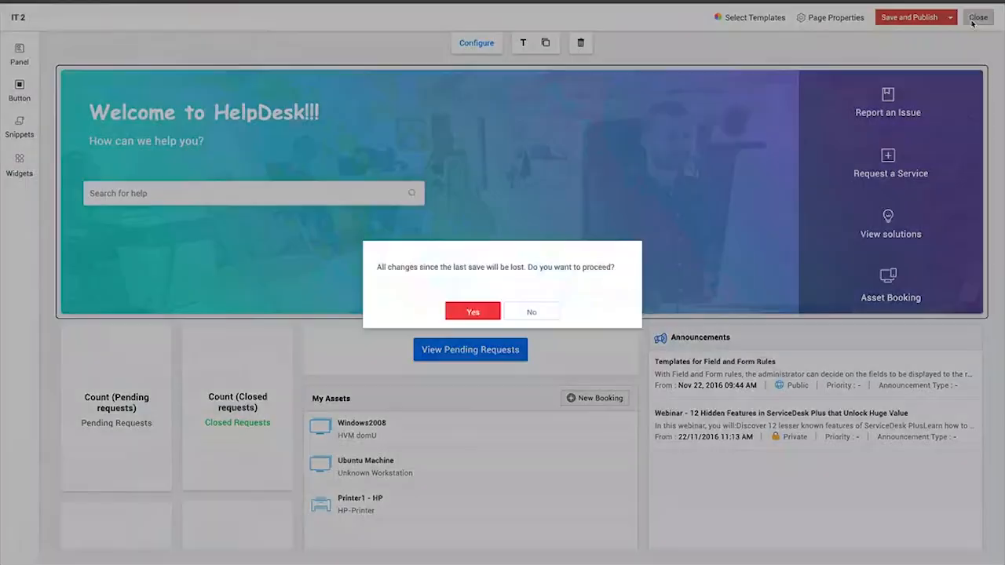
pyautogui.click(471, 314)
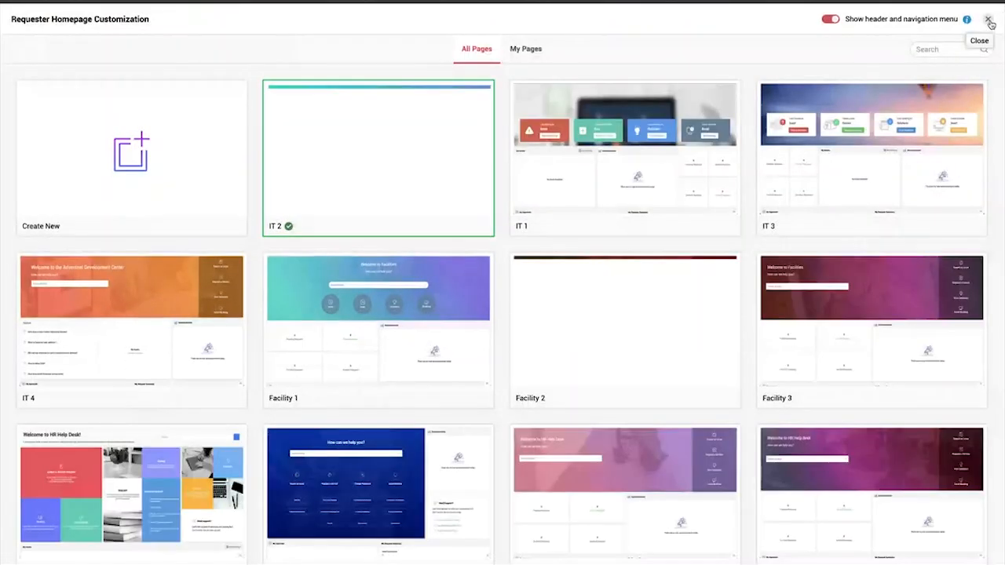
pyautogui.click(989, 20)
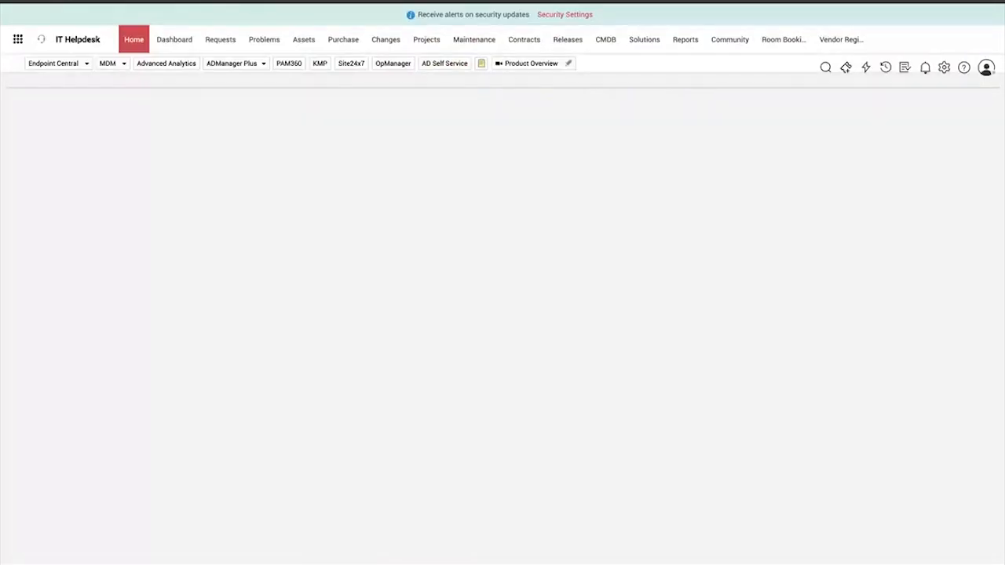
pyautogui.hotkey('alt', 'f')
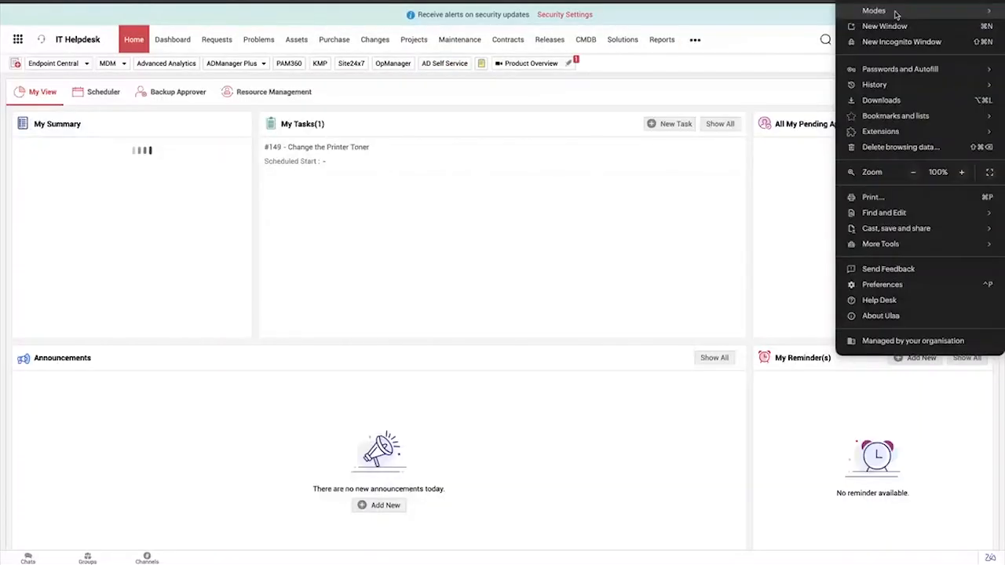
pyautogui.press('Escape')
pyautogui.click(909, 10)
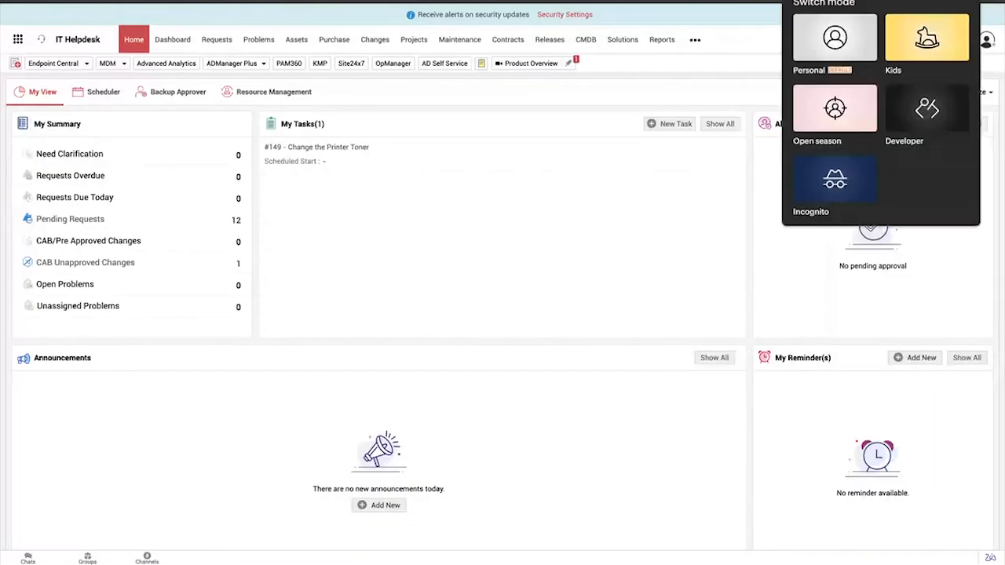
pyautogui.click(833, 176)
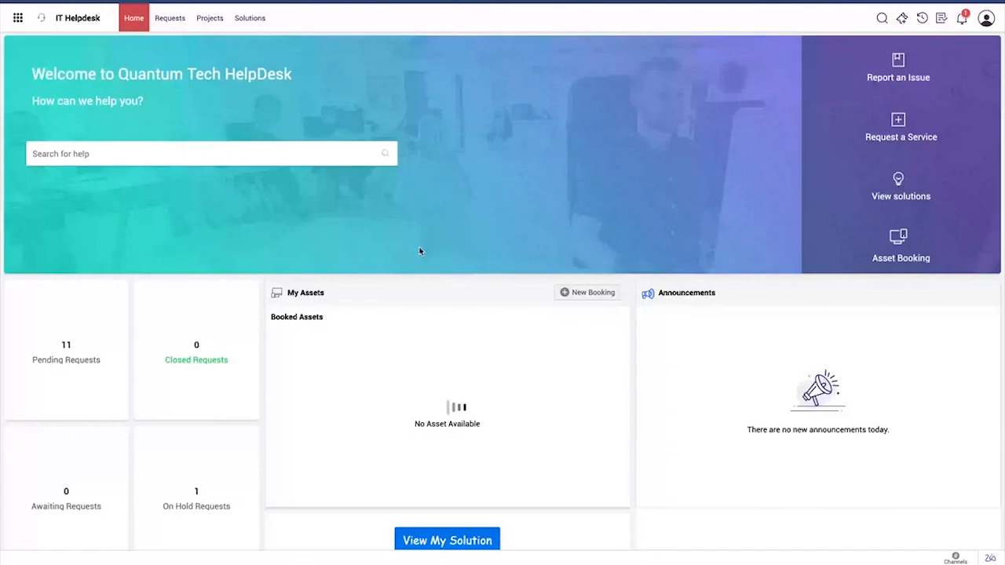
# Examine the published requester home page, including the request count tiles, My Assets, the solution button and the Incident Catalog
pyautogui.scroll(-5, 420, 252)
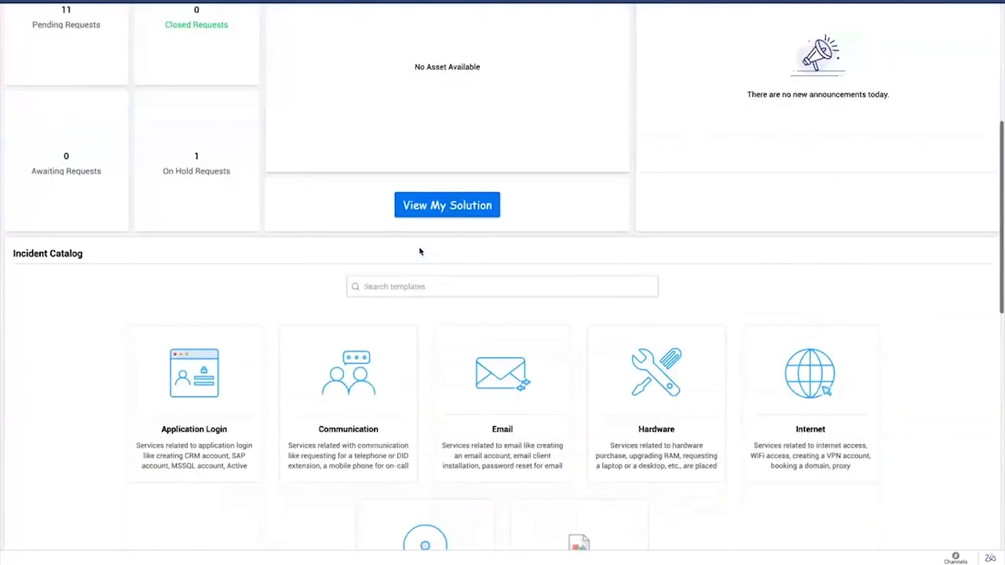
pyautogui.scroll(3, 420, 251)
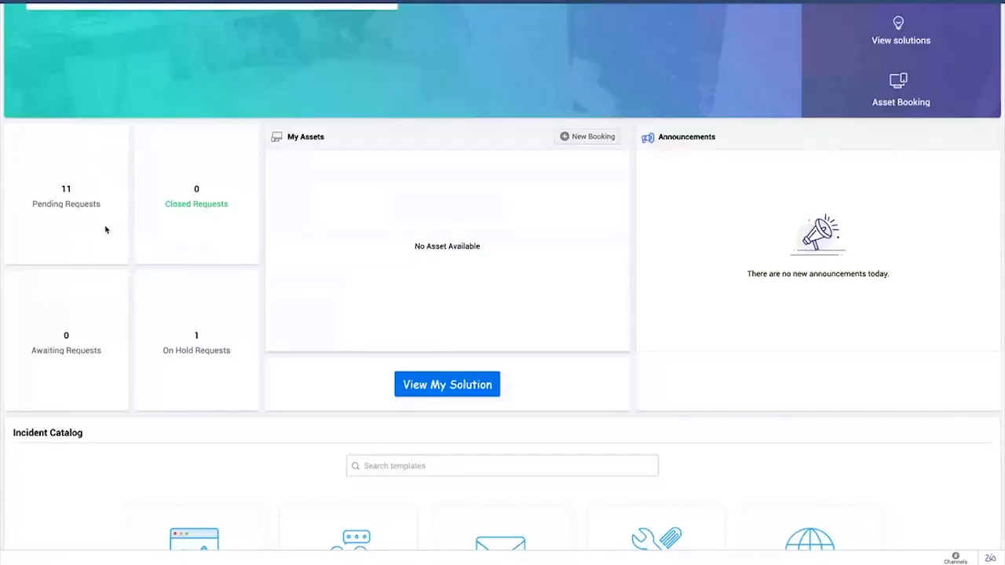
pyautogui.scroll(-1, 448, 390)
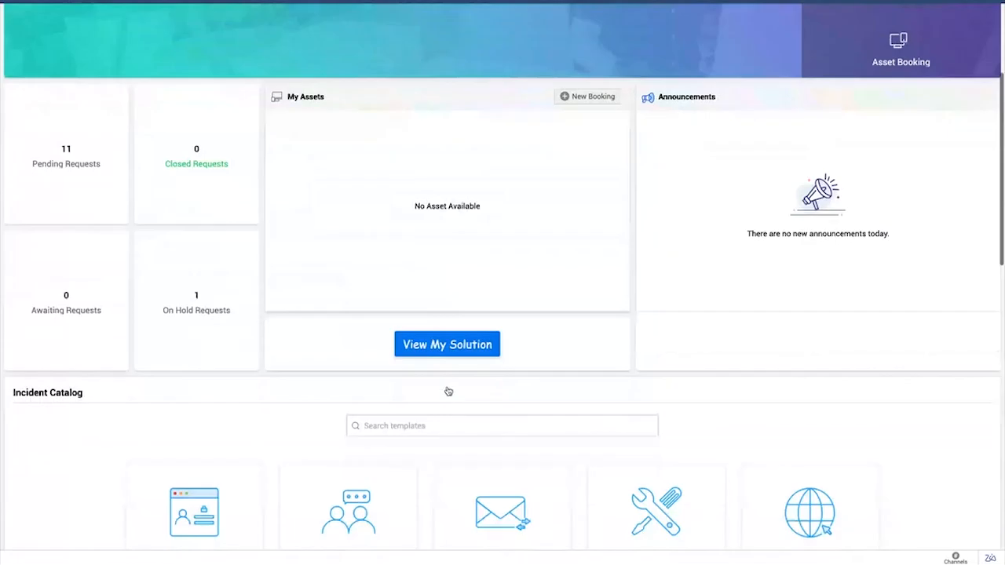
pyautogui.scroll(3, 476, 354)
pyautogui.scroll(-2, 476, 358)
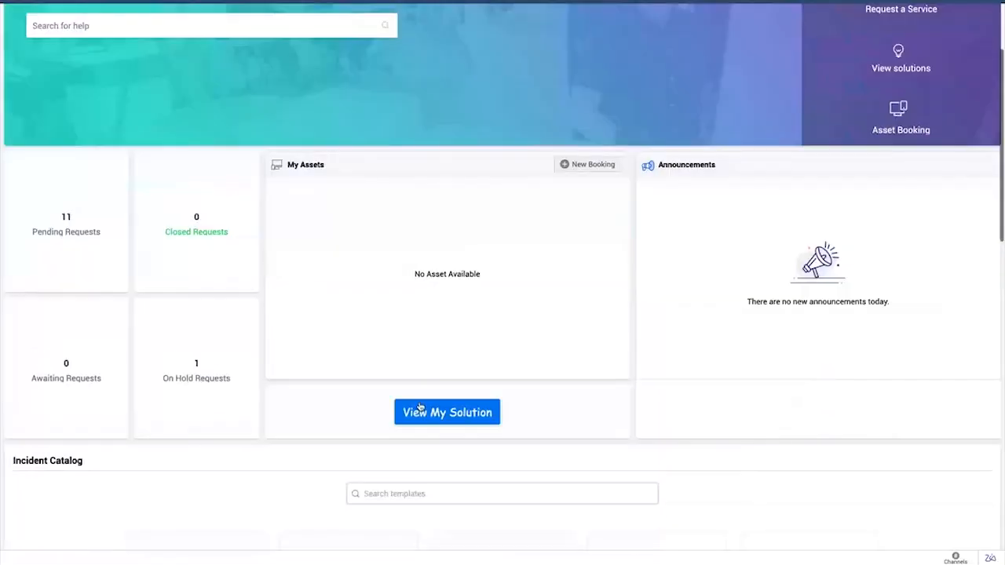
# Open the solutions list through the View My Solution button and look through the listed articles
pyautogui.click(440, 416)
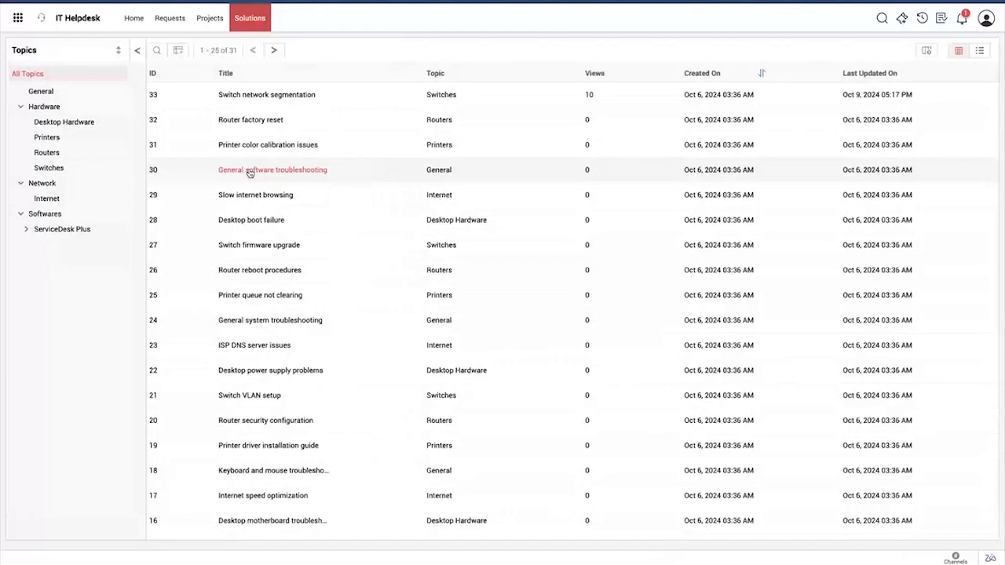
pyautogui.scroll(-3, 249, 172)
pyautogui.scroll(4, 306, 161)
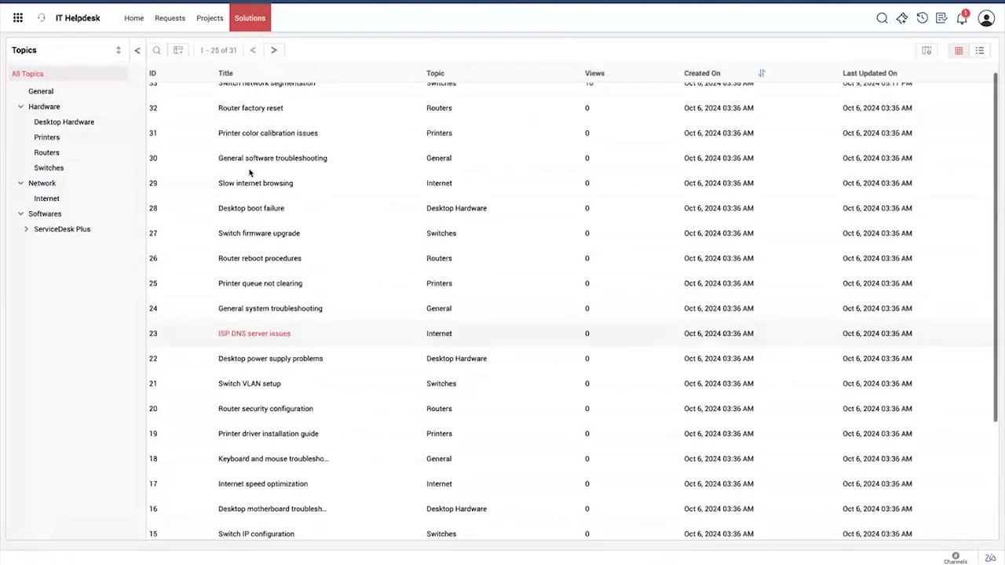
# Return to the requester home page and open the Communication category from the Incident Catalog
pyautogui.moveTo(287, 249)
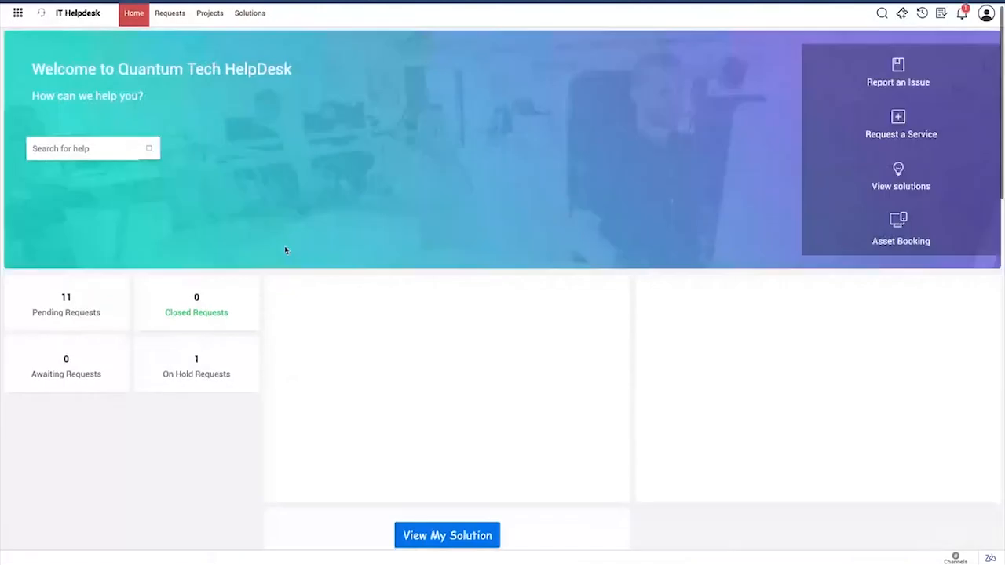
pyautogui.scroll(-5, 285, 250)
pyautogui.scroll(-3, 286, 250)
pyautogui.scroll(2, 286, 250)
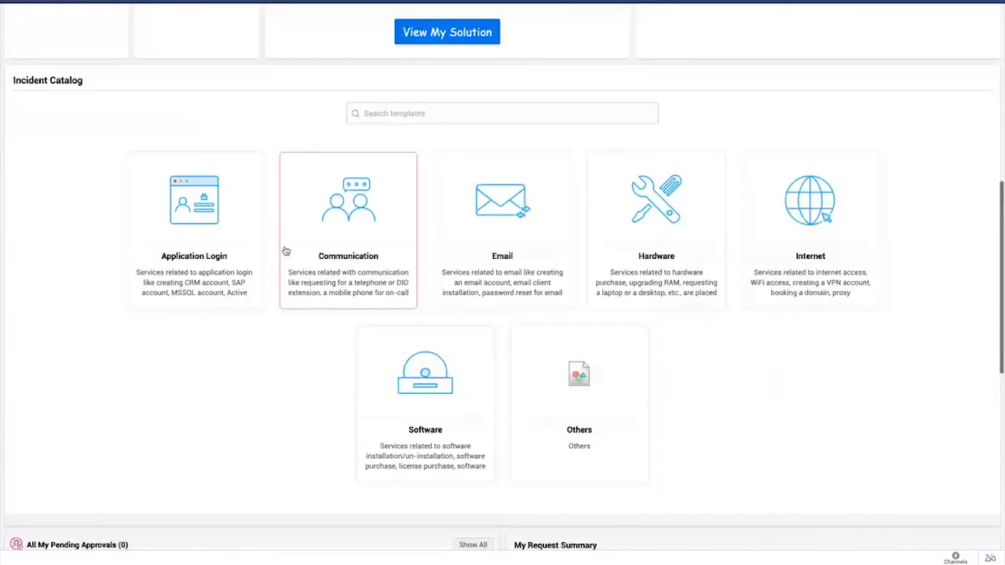
pyautogui.scroll(-2, 286, 250)
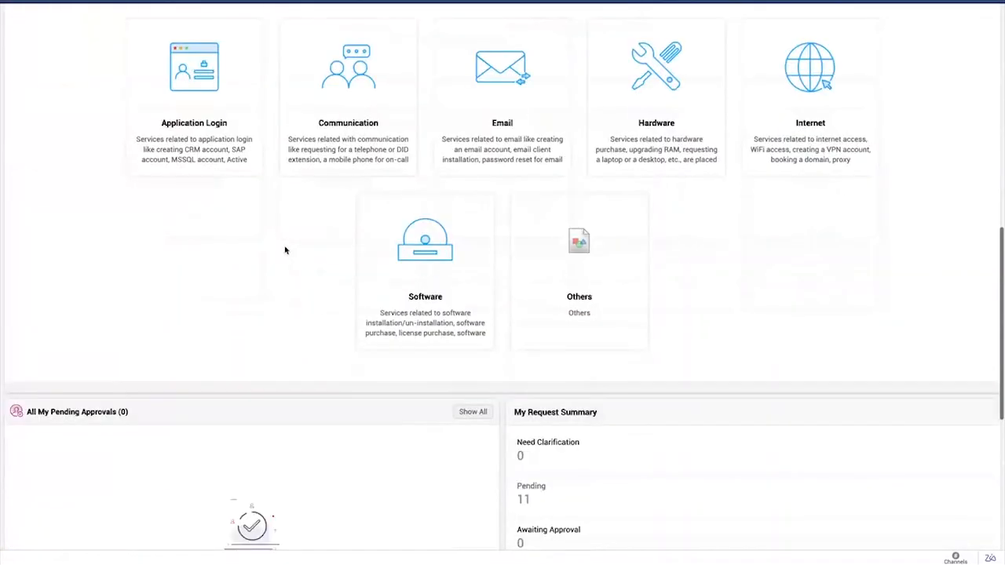
pyautogui.scroll(-1, 285, 250)
pyautogui.scroll(1, 285, 250)
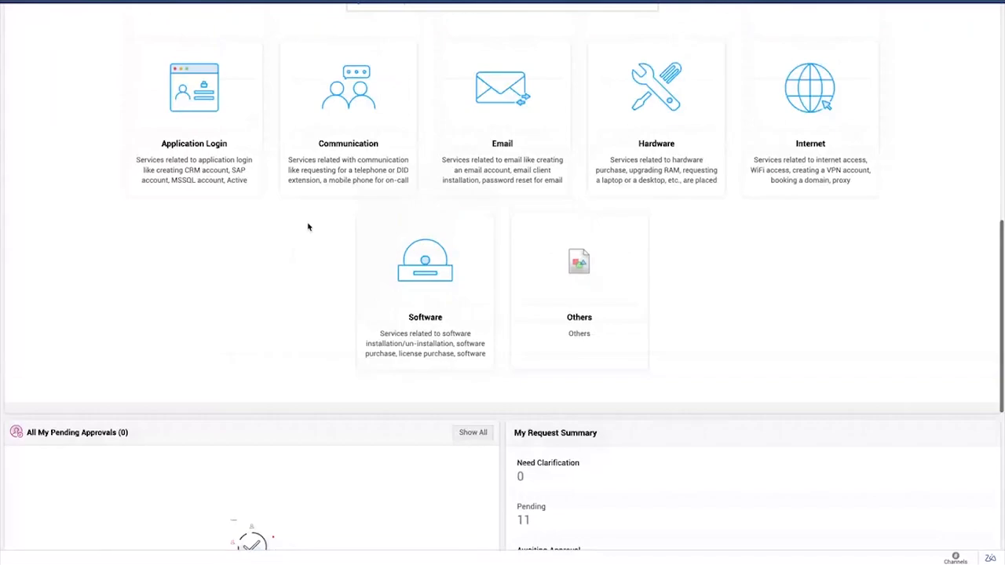
pyautogui.click(351, 148)
pyautogui.click(432, 157)
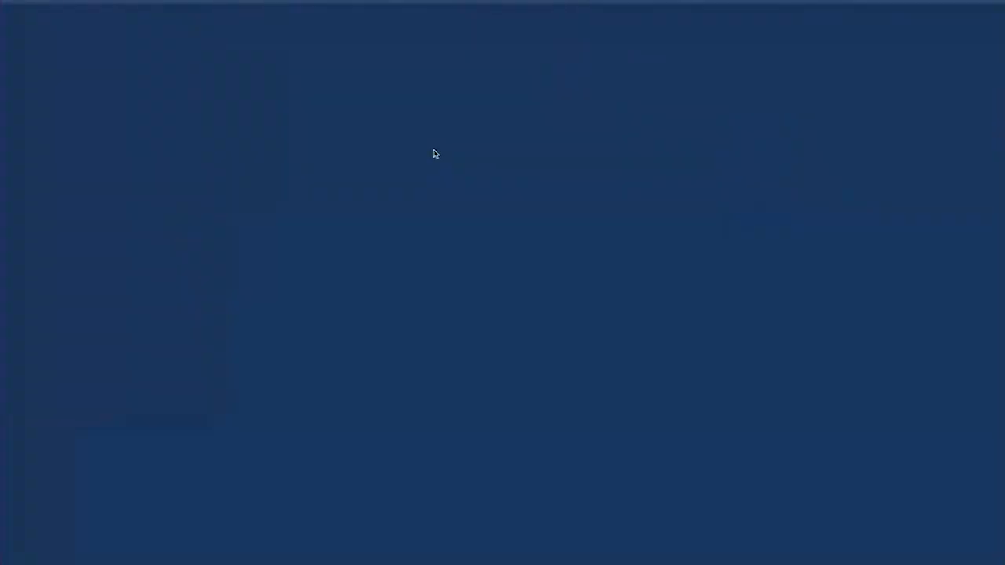